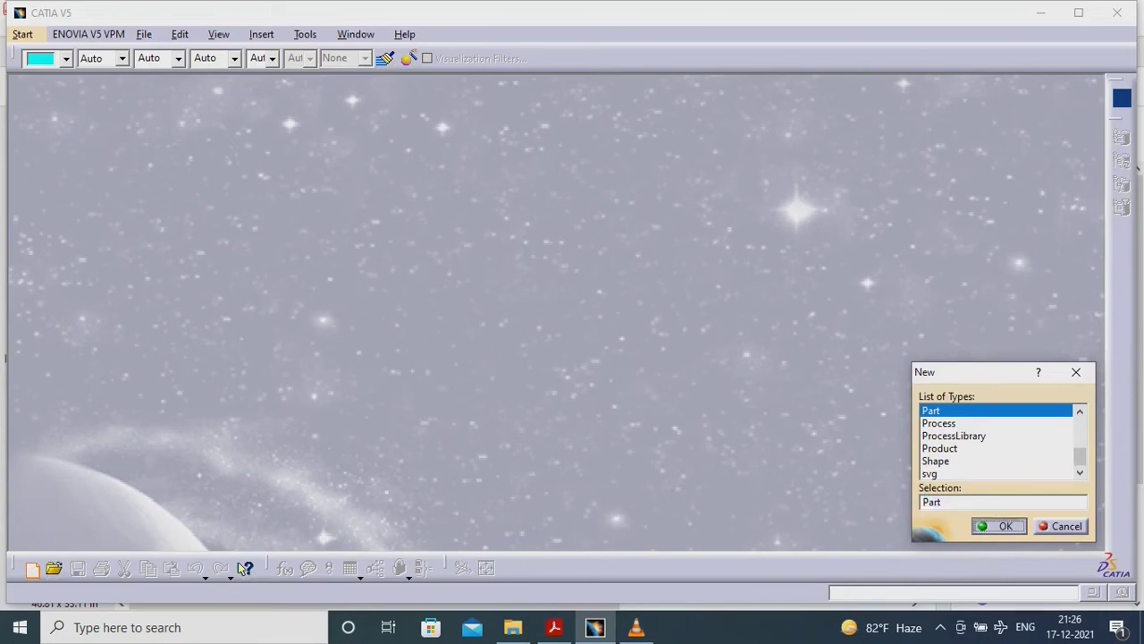
Create a new part and review the casing views and dimensions in pump_housing_assy_casing_1.pdf
{"action": "key", "text": "Return"}
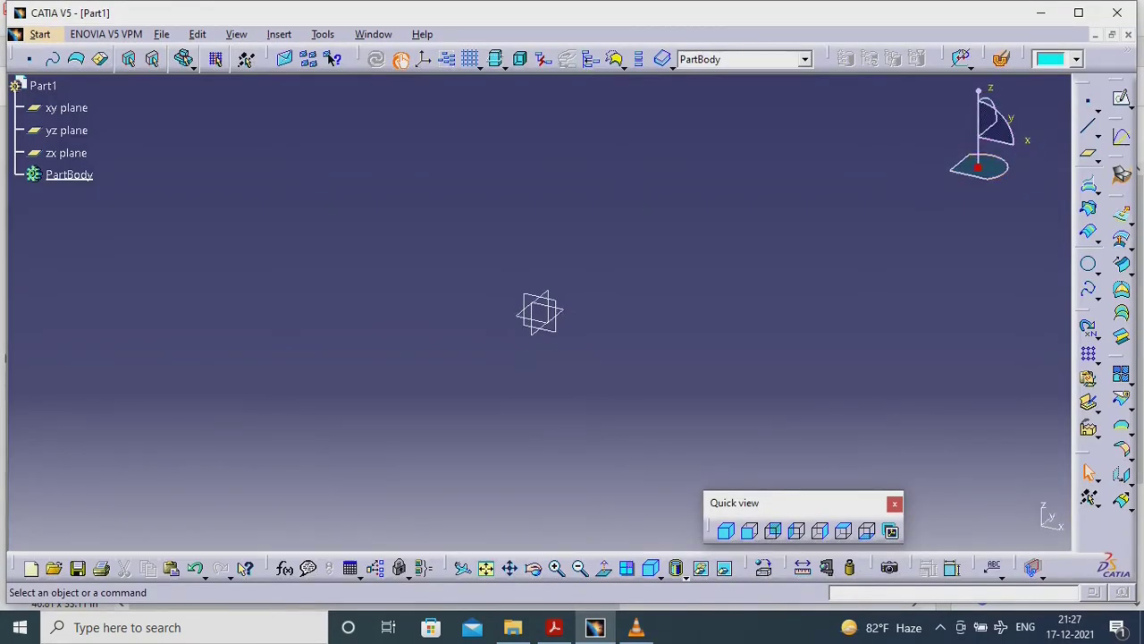
{"action": "left_click", "coordinate": [553, 627]}
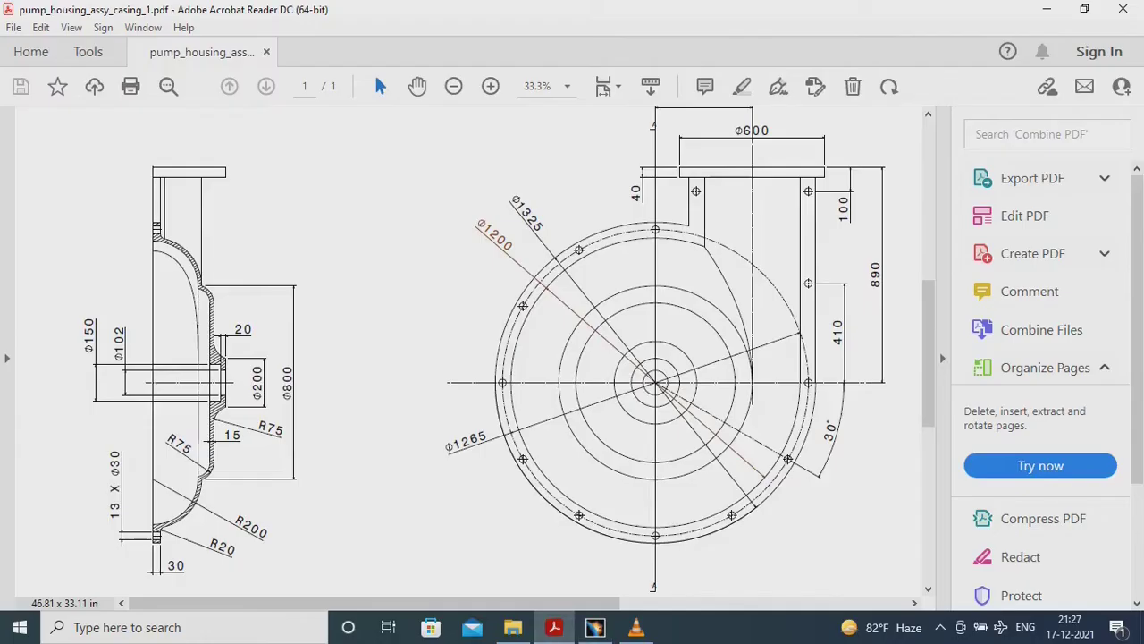
{"action": "scroll", "coordinate": [483, 348], "scroll_direction": "down", "scroll_amount": 2}
{"action": "scroll", "coordinate": [483, 348], "scroll_direction": "up", "scroll_amount": 2}
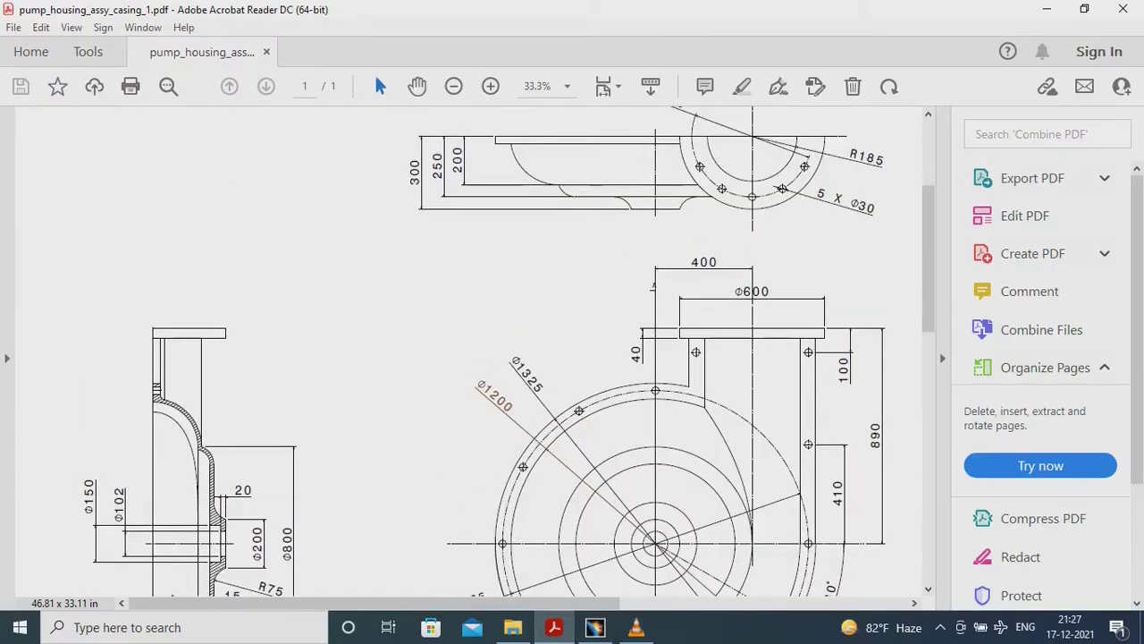
{"action": "scroll", "coordinate": [482, 349], "scroll_direction": "down", "scroll_amount": 1}
Switch to CATIA and sketch a circle on the yz plane, centred on the origin, with a 1200 mm diameter
{"action": "left_click", "coordinate": [594, 626]}
{"action": "left_click", "coordinate": [67, 130]}
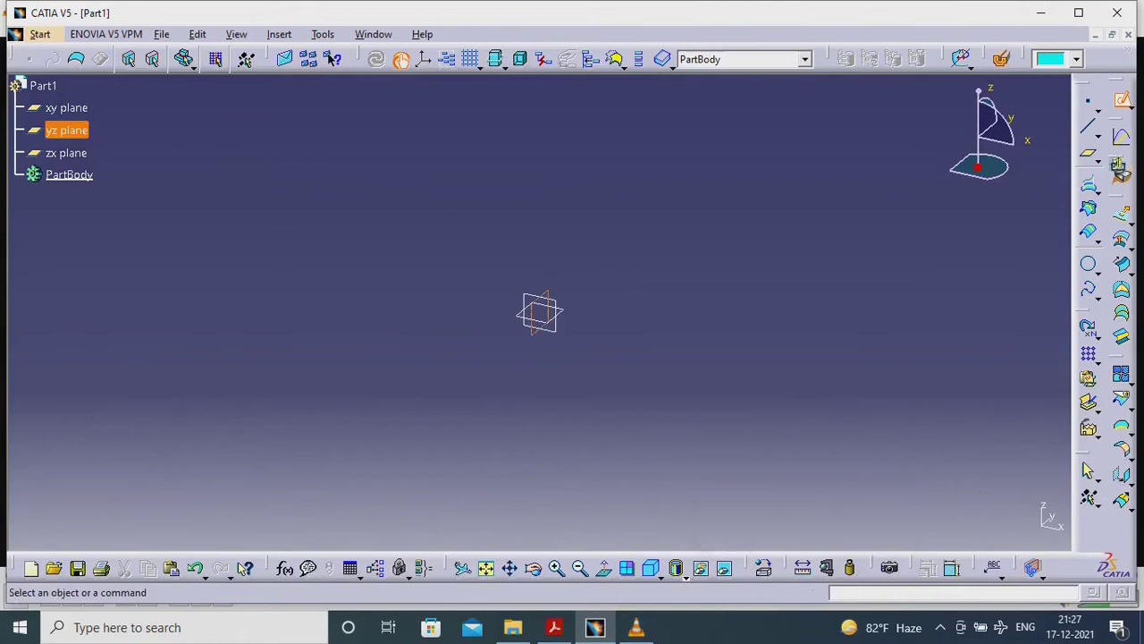
{"action": "left_click", "coordinate": [1121, 96]}
{"action": "left_click", "coordinate": [981, 273]}
{"action": "left_click", "coordinate": [556, 311]}
{"action": "left_click", "coordinate": [662, 243]}
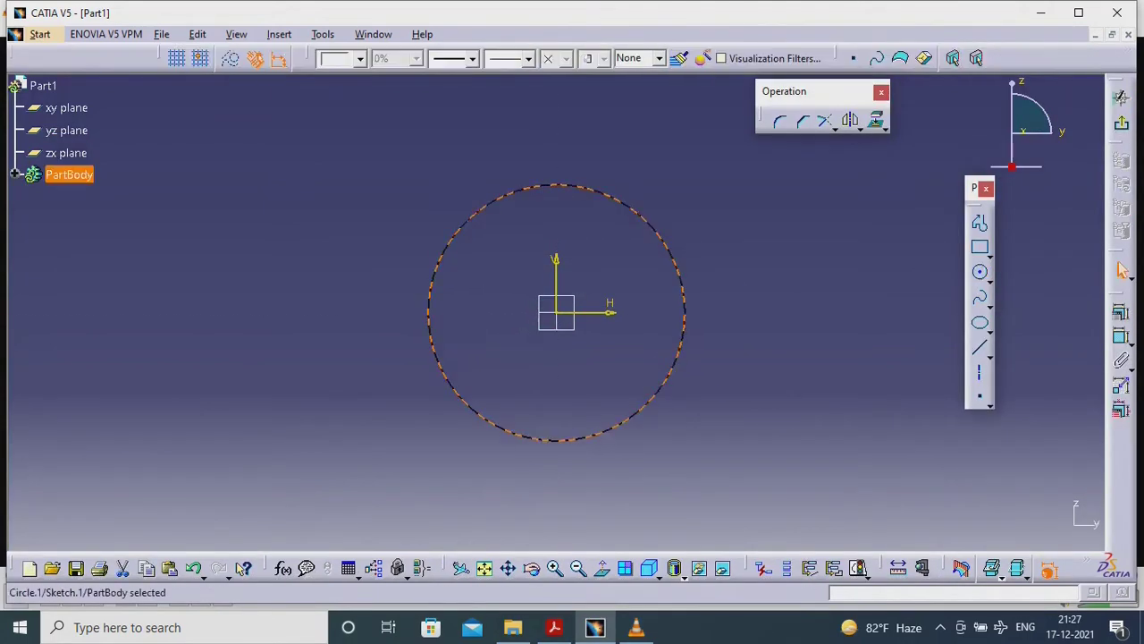
{"action": "double_click", "coordinate": [724, 195]}
{"action": "type", "text": "1200"}
{"action": "key", "text": "Return"}
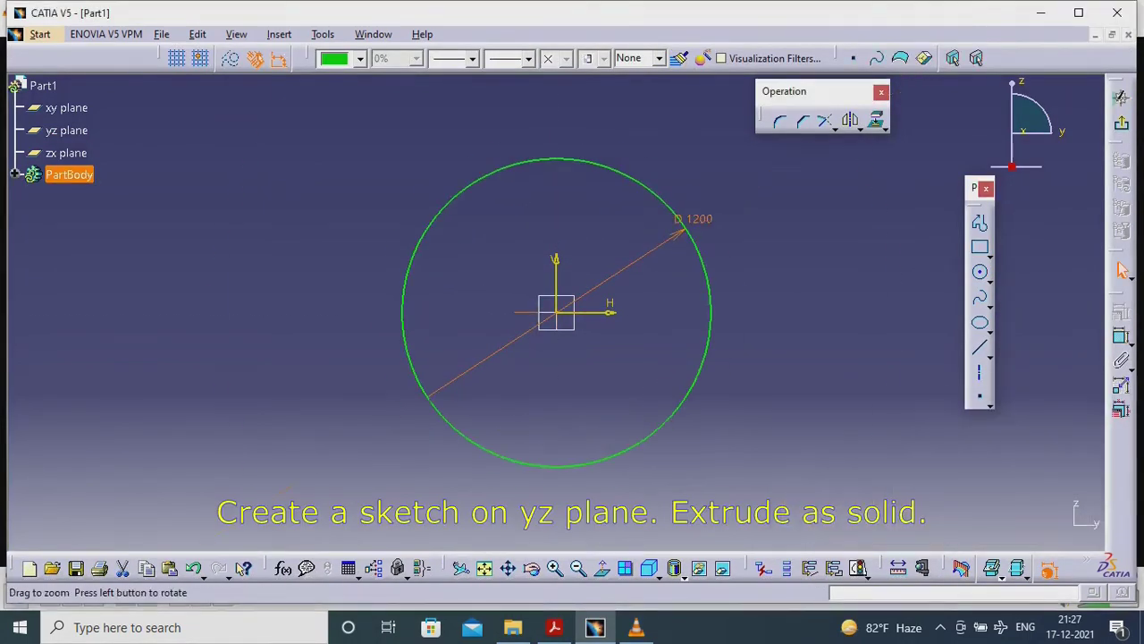
{"action": "left_click", "coordinate": [1121, 96]}
Switch to the Part Design workbench and extrude the 1200 mm circle into a solid disc with a Pad
{"action": "left_click", "coordinate": [39, 34]}
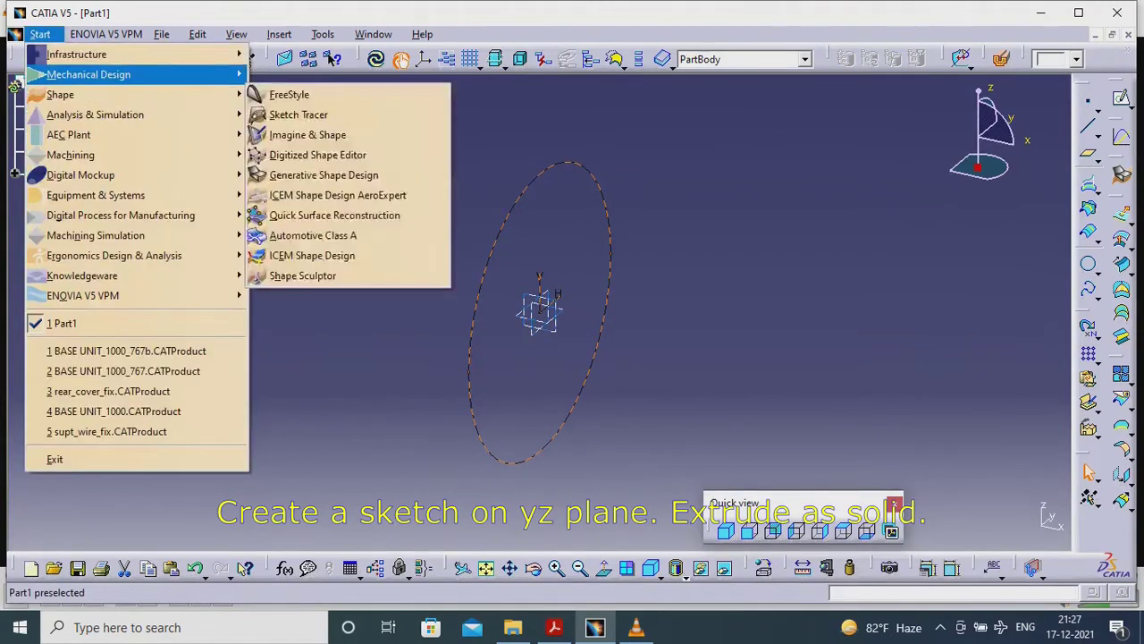
{"action": "left_click", "coordinate": [295, 77]}
{"action": "left_click", "coordinate": [1088, 230]}
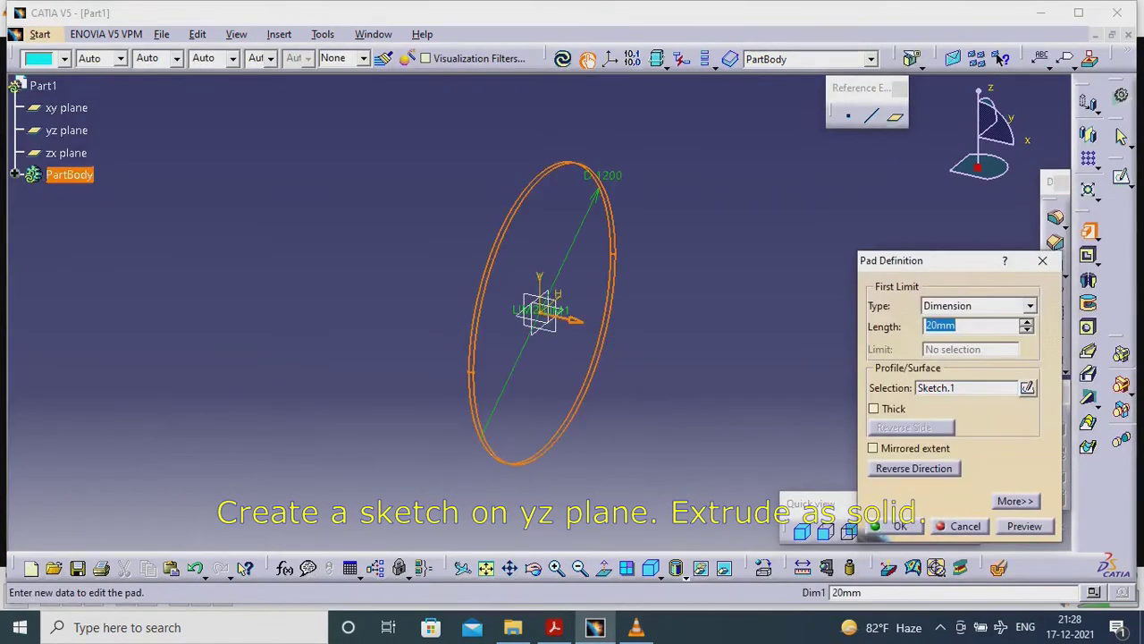
{"action": "type", "text": "400"}
{"action": "key", "text": "Return"}
{"action": "key", "text": "Return"}
{"action": "middle_click_drag", "start_coordinate": [536, 313], "coordinate": [572, 295]}
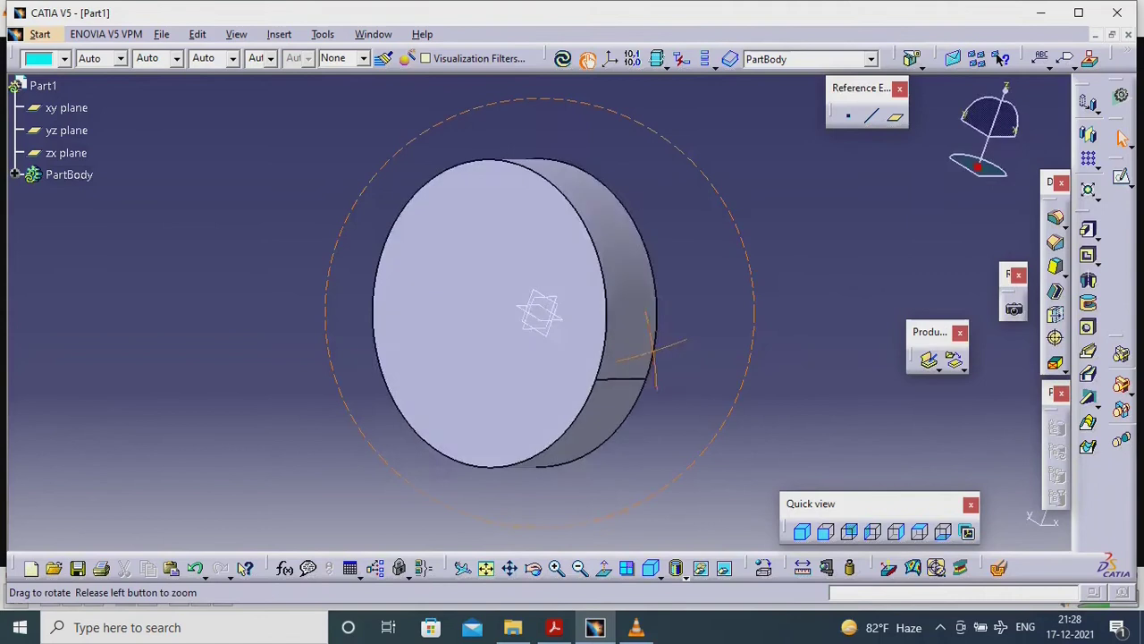
Check the casing depths in the PDF drawing and set the first pad's length to 200 mm
{"action": "key", "text": "alt+Tab"}
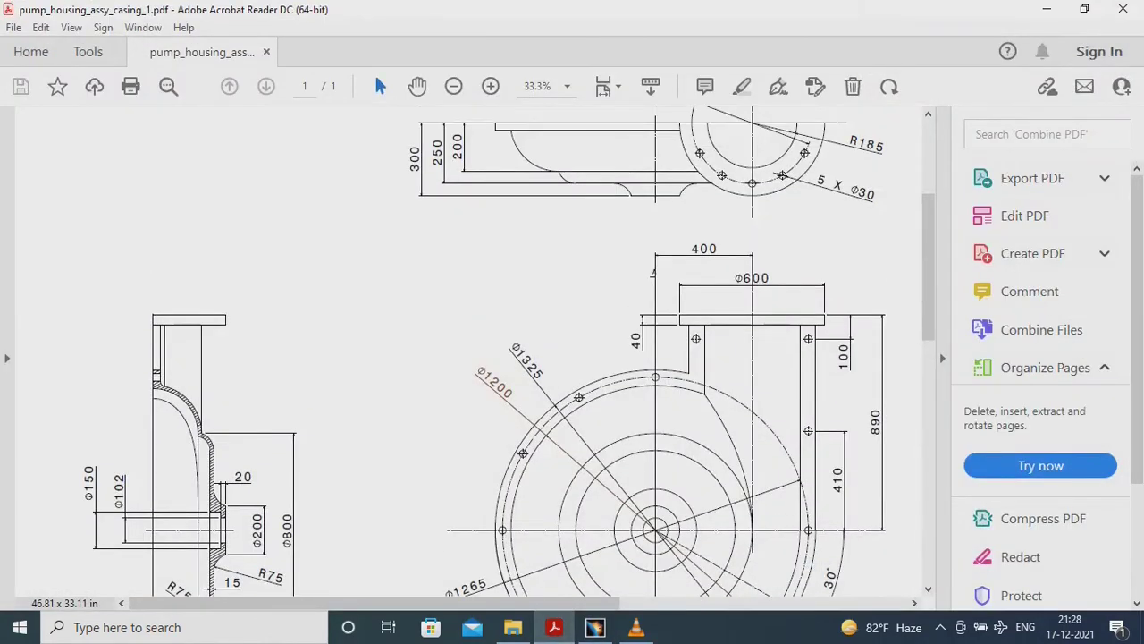
{"action": "scroll", "coordinate": [487, 357], "scroll_direction": "down", "scroll_amount": 3}
{"action": "left_click", "coordinate": [595, 626]}
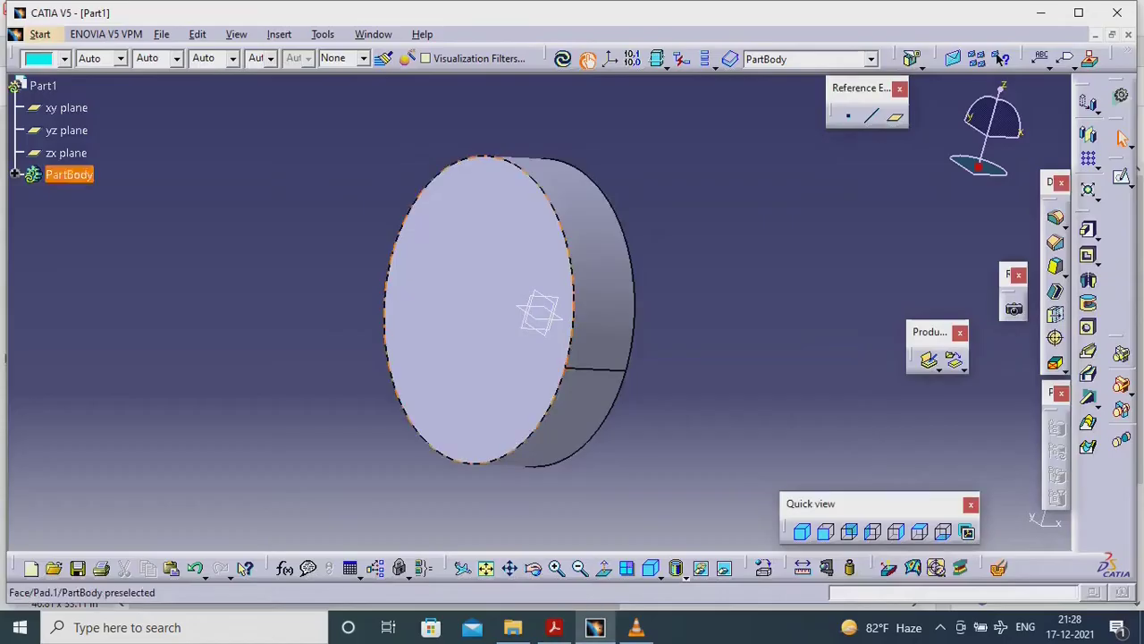
{"action": "double_click", "coordinate": [76, 196]}
{"action": "key", "text": "Return"}
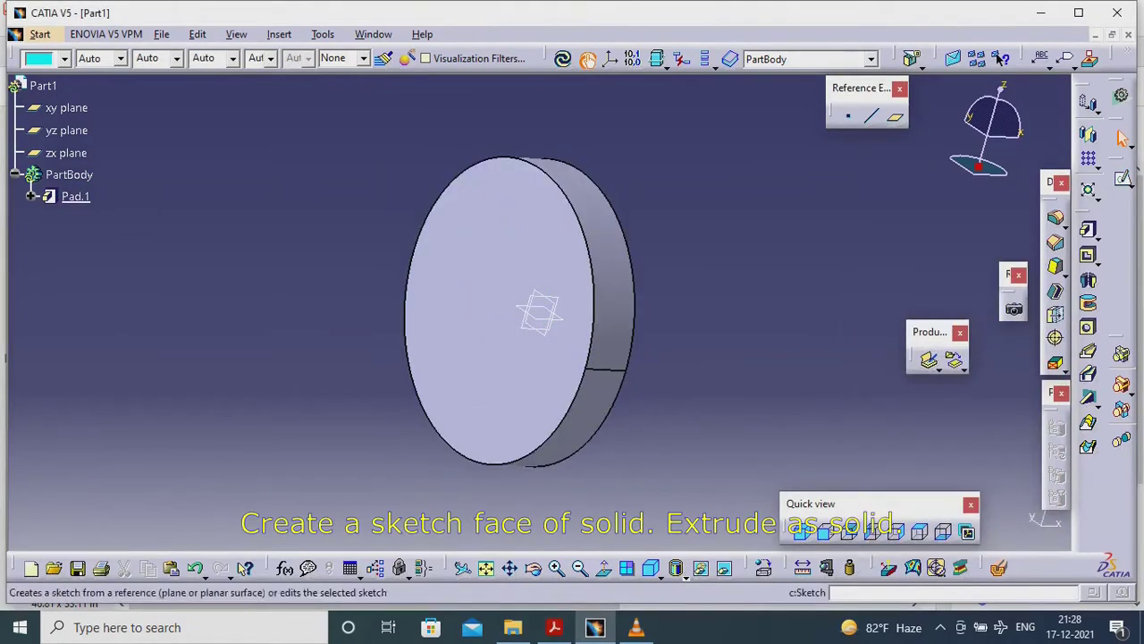
Sketch a circle on the disc's front face, centred on the origin, and set its diameter to 800 mm
{"action": "left_click", "coordinate": [1122, 176]}
{"action": "left_click", "coordinate": [518, 313]}
{"action": "left_click", "coordinate": [488, 337]}
{"action": "left_click", "coordinate": [572, 281]}
{"action": "double_click", "coordinate": [683, 203]}
{"action": "type", "text": "8"}
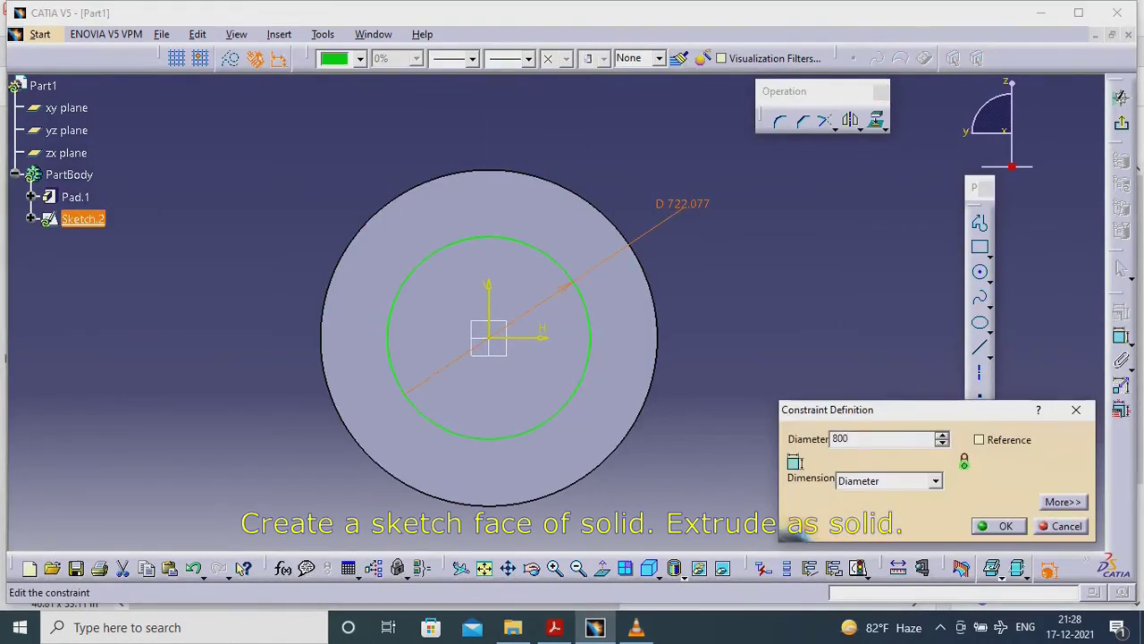
{"action": "type", "text": "00"}
{"action": "key", "text": "Return"}
Close the sketch and extrude the 800 mm circle as a raised pad on the disc
{"action": "left_click", "coordinate": [1122, 96]}
{"action": "left_click", "coordinate": [1088, 231]}
{"action": "left_click", "coordinate": [900, 526]}
Check the fillet radii in the PDF drawing and apply a 200 mm edge fillet to the large disc's outer front edge
{"action": "left_click", "coordinate": [554, 627]}
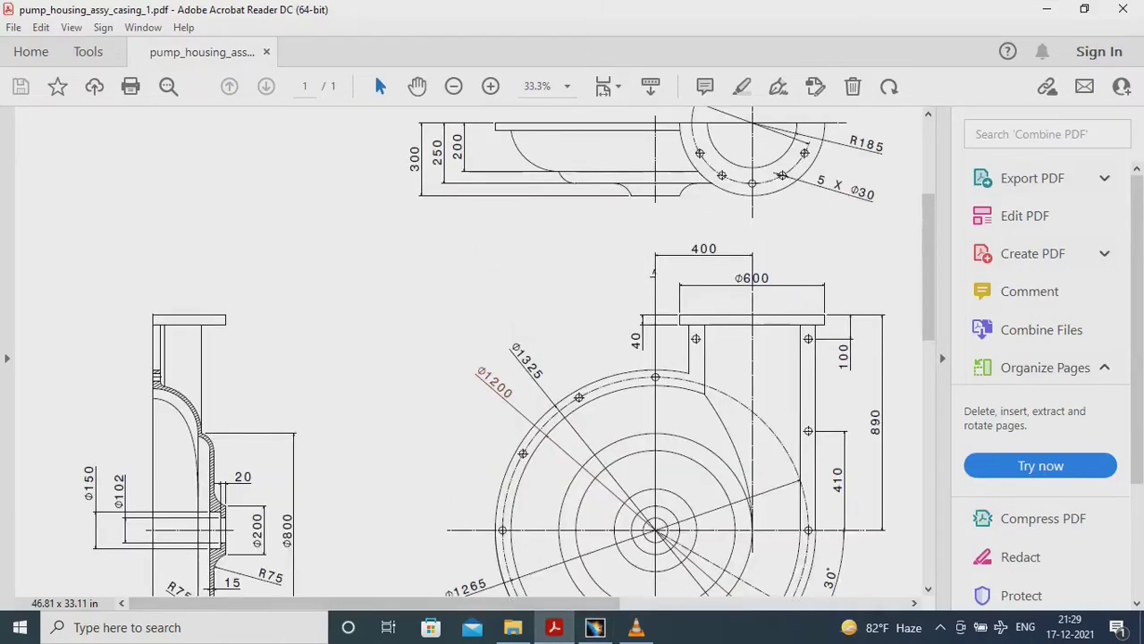
{"action": "scroll", "coordinate": [482, 349], "scroll_direction": "down", "scroll_amount": 4}
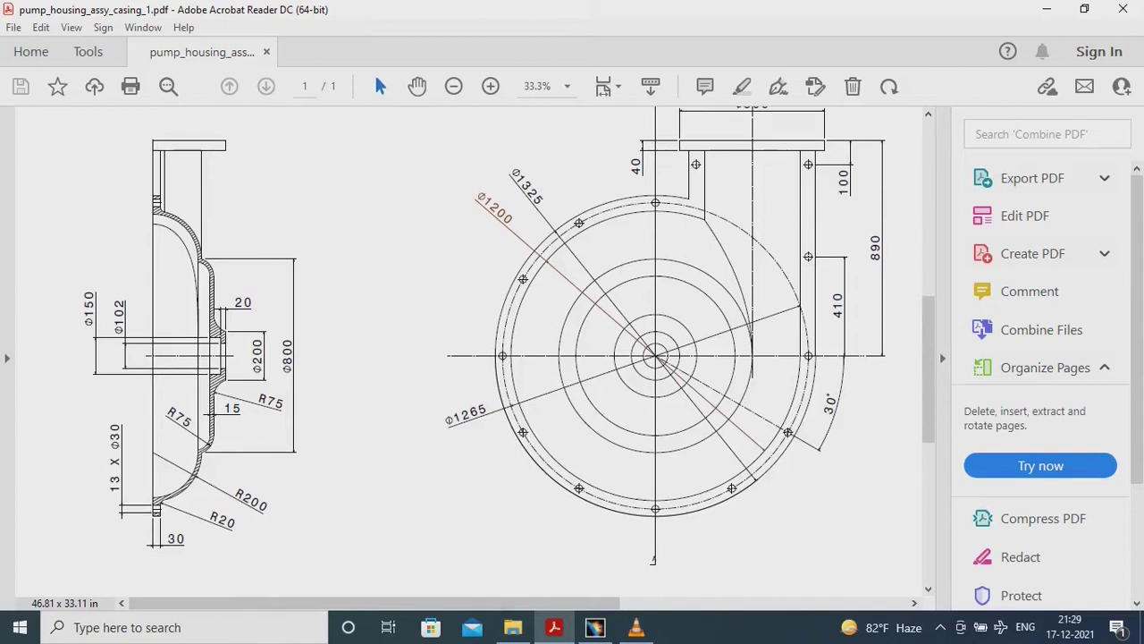
{"action": "left_click", "coordinate": [594, 627]}
{"action": "left_click", "coordinate": [1055, 219]}
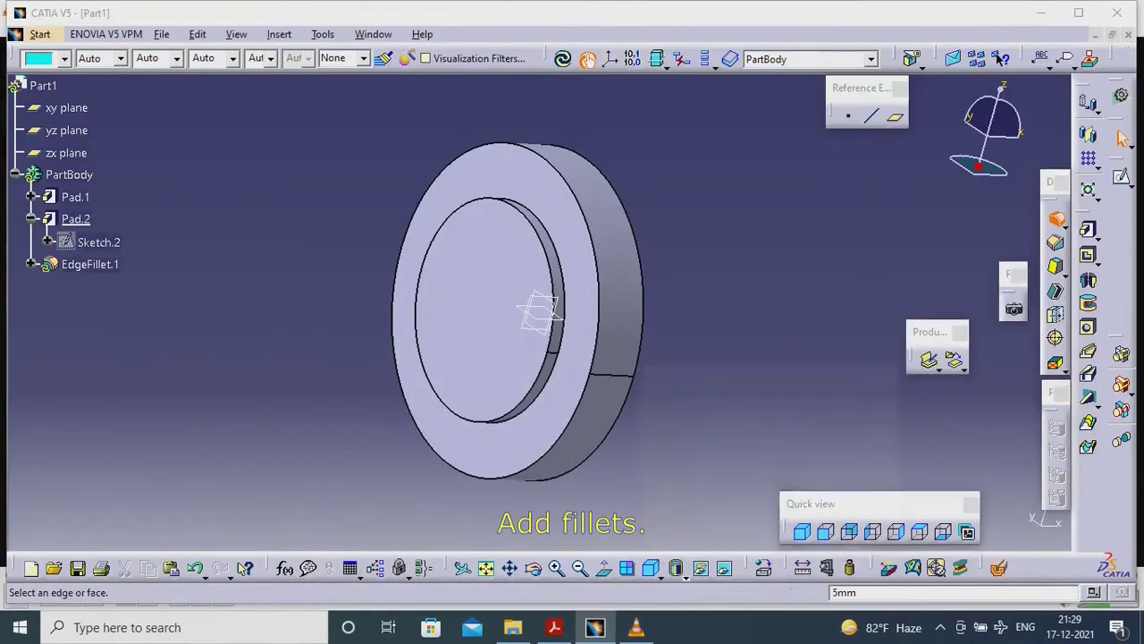
{"action": "left_click", "coordinate": [404, 268]}
{"action": "left_click", "coordinate": [745, 567]}
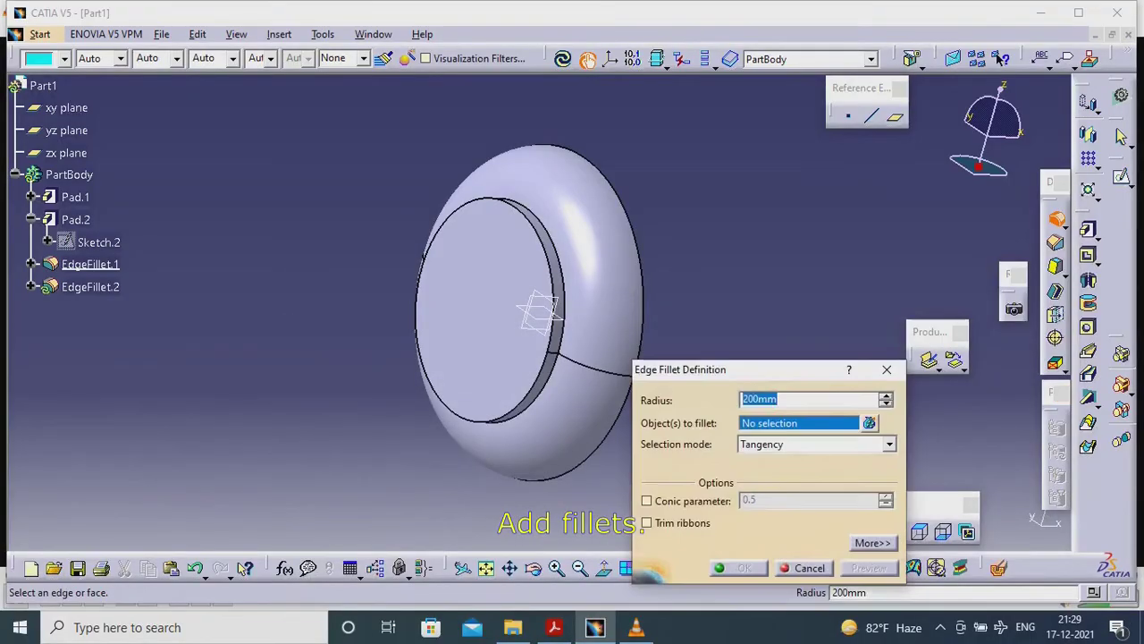
Apply a 75 mm edge fillet to the front edge of the raised 800 mm disc
{"action": "left_click", "coordinate": [420, 269]}
{"action": "left_click", "coordinate": [744, 567]}
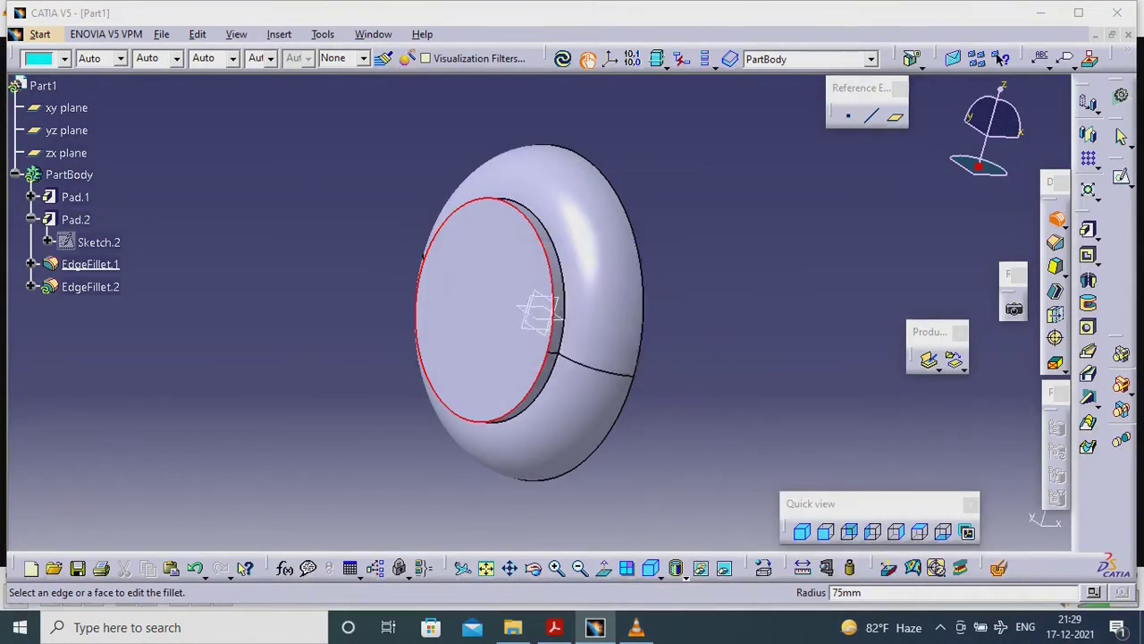
{"action": "left_click", "coordinate": [658, 353]}
{"action": "left_click", "coordinate": [872, 542]}
{"action": "left_click", "coordinate": [973, 568]}
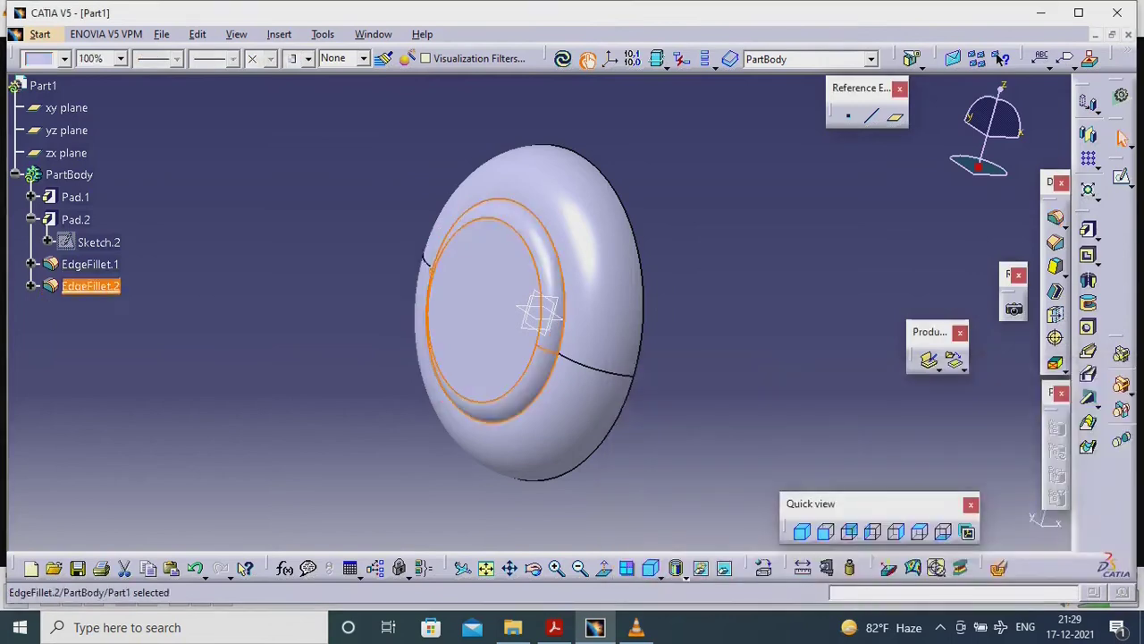
Examine the outlet pipe's offset, height and flange dimensions in the PDF drawing views
{"action": "key", "text": "alt+Tab"}
{"action": "scroll", "coordinate": [652, 545], "scroll_direction": "up", "scroll_amount": 5}
{"action": "scroll", "coordinate": [652, 545], "scroll_direction": "down", "scroll_amount": 6}
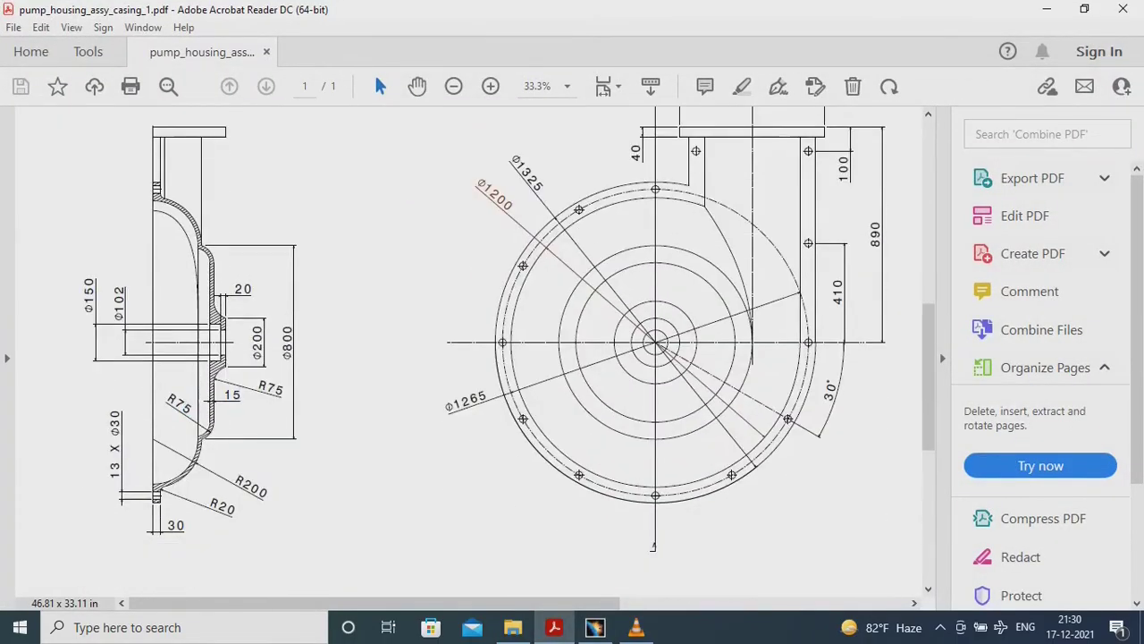
{"action": "scroll", "coordinate": [653, 545], "scroll_direction": "up", "scroll_amount": 4}
{"action": "scroll", "coordinate": [653, 545], "scroll_direction": "right", "scroll_amount": 5}
{"action": "right_click", "coordinate": [385, 597]}
{"action": "key", "text": "Escape"}
{"action": "scroll", "coordinate": [515, 396], "scroll_direction": "left", "scroll_amount": 4}
{"action": "scroll", "coordinate": [469, 357], "scroll_direction": "down", "scroll_amount": 3}
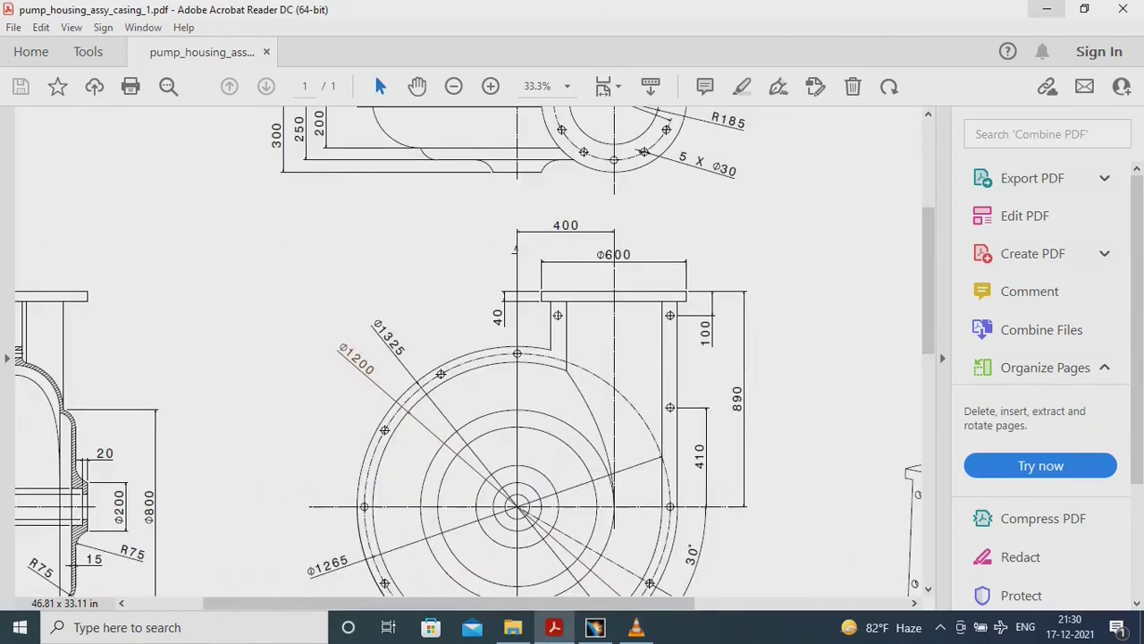
{"action": "left_click", "coordinate": [1047, 9]}
Start a sketch on the xy plane and draw a circle centred on the vertical axis near the casing's lower end
{"action": "left_click", "coordinate": [927, 357]}
{"action": "left_click", "coordinate": [68, 107]}
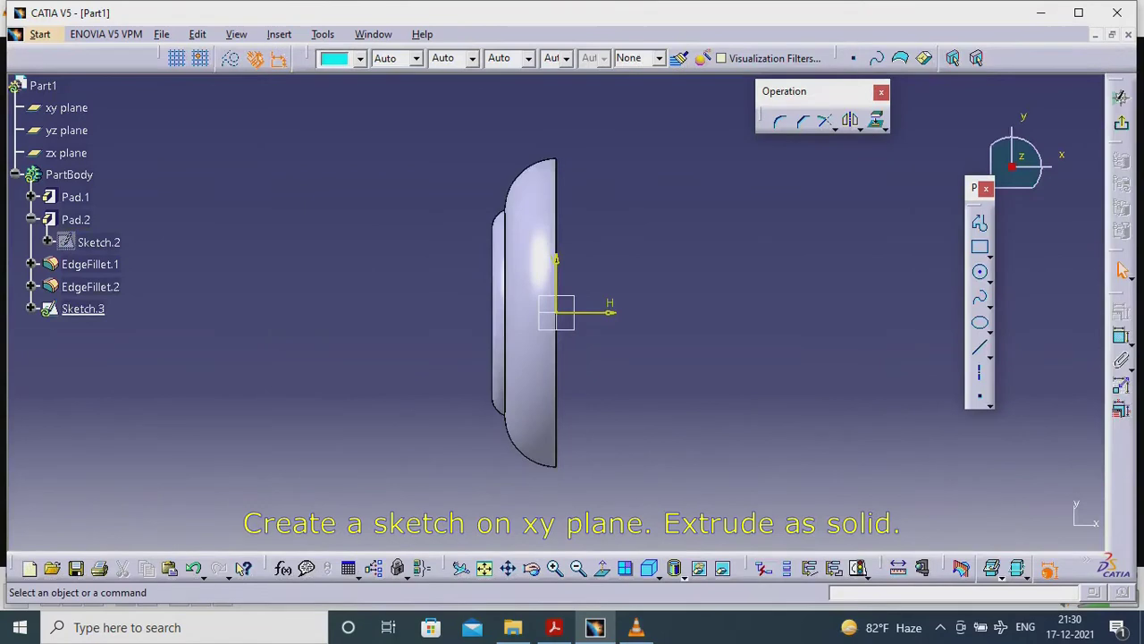
{"action": "left_click", "coordinate": [981, 272]}
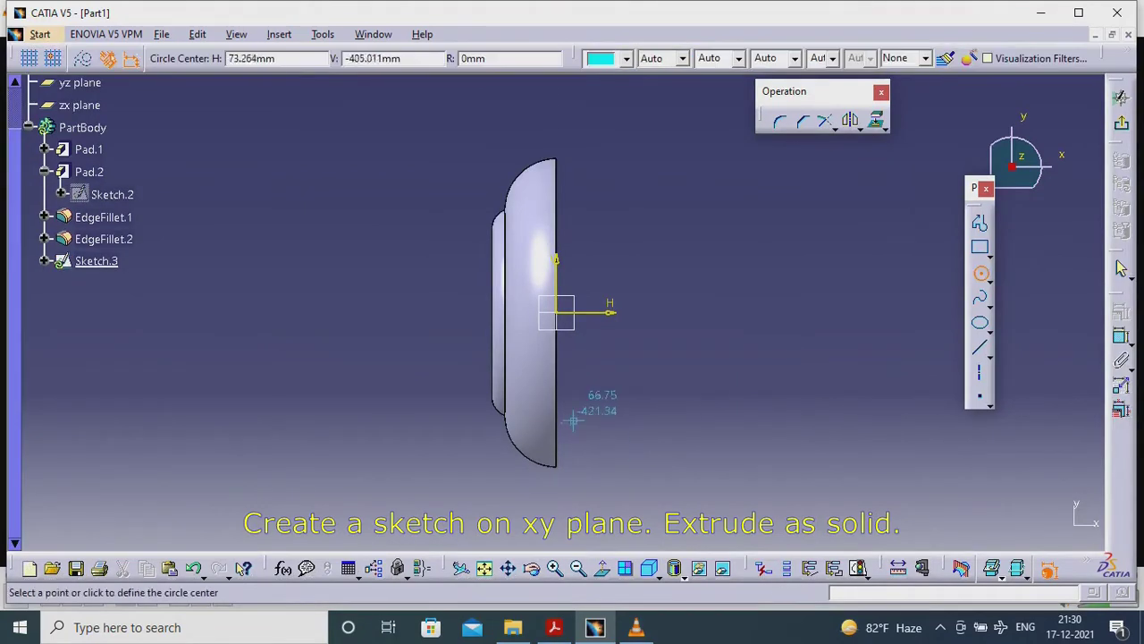
{"action": "left_click", "coordinate": [552, 420]}
{"action": "left_click", "coordinate": [589, 418]}
Constrain the outlet circle to a 400 mm diameter with its centre 400 mm from the horizontal axis
{"action": "left_click", "coordinate": [1122, 335]}
{"action": "left_click", "coordinate": [572, 394]}
{"action": "left_click", "coordinate": [540, 411]}
{"action": "double_click", "coordinate": [562, 412]}
{"action": "type", "text": "400"}
{"action": "key", "text": "Return"}
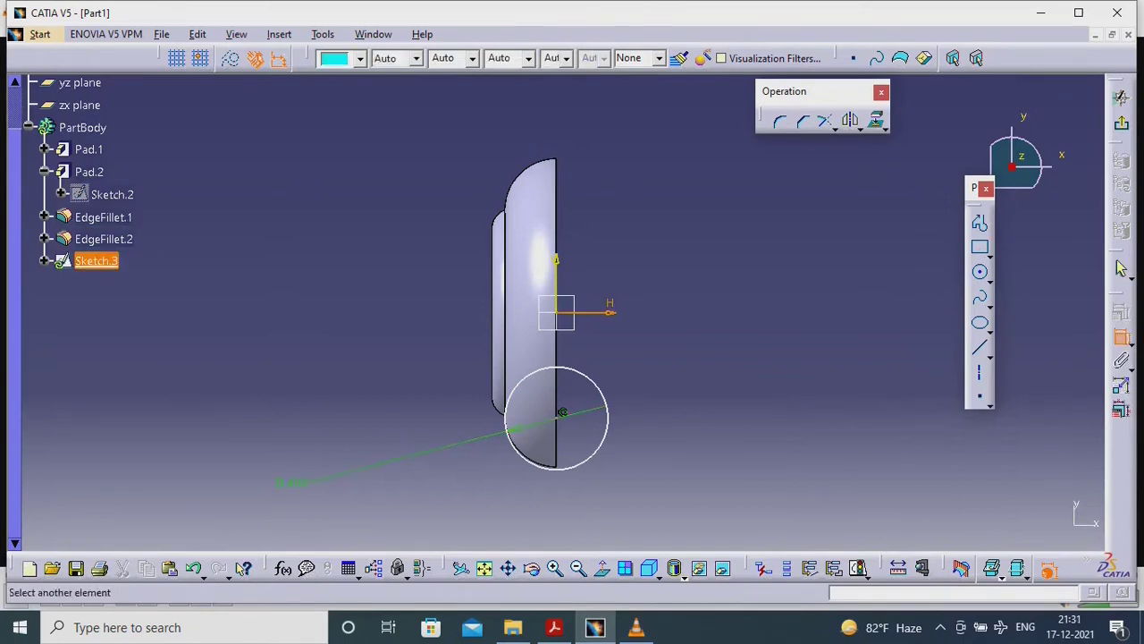
{"action": "double_click", "coordinate": [715, 358]}
{"action": "type", "text": "400"}
{"action": "key", "text": "Return"}
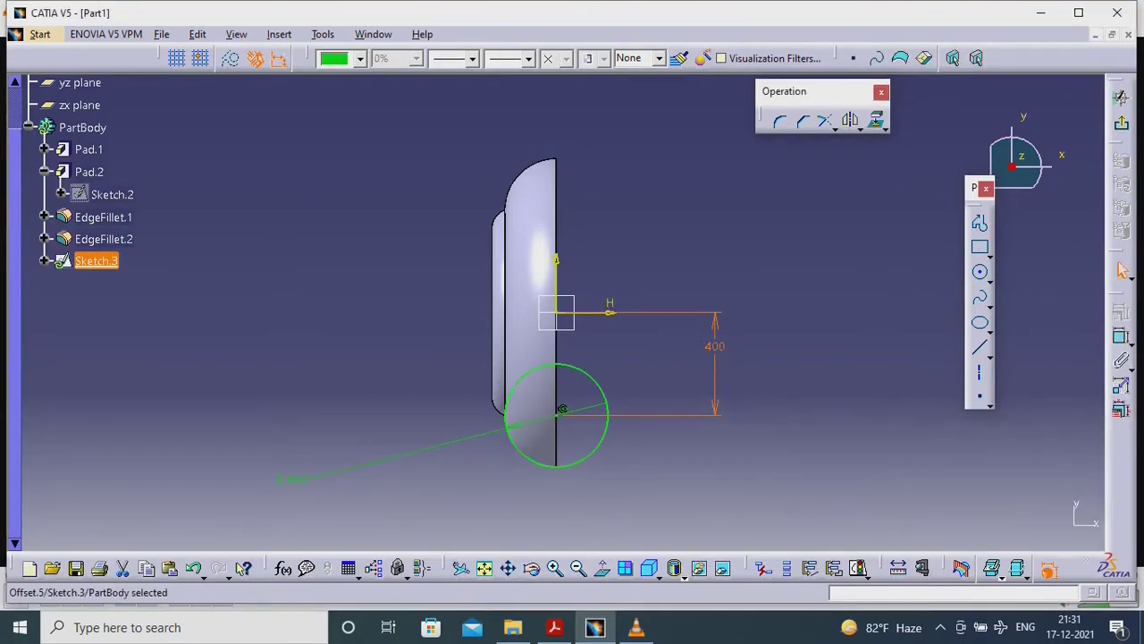
Draw a vertical line from the origin through the outlet circle and trim the profile to the half on the casing side
{"action": "left_click", "coordinate": [980, 224]}
{"action": "left_click", "coordinate": [556, 311]}
{"action": "left_click", "coordinate": [556, 505]}
{"action": "left_click", "coordinate": [981, 225]}
{"action": "left_click", "coordinate": [831, 126]}
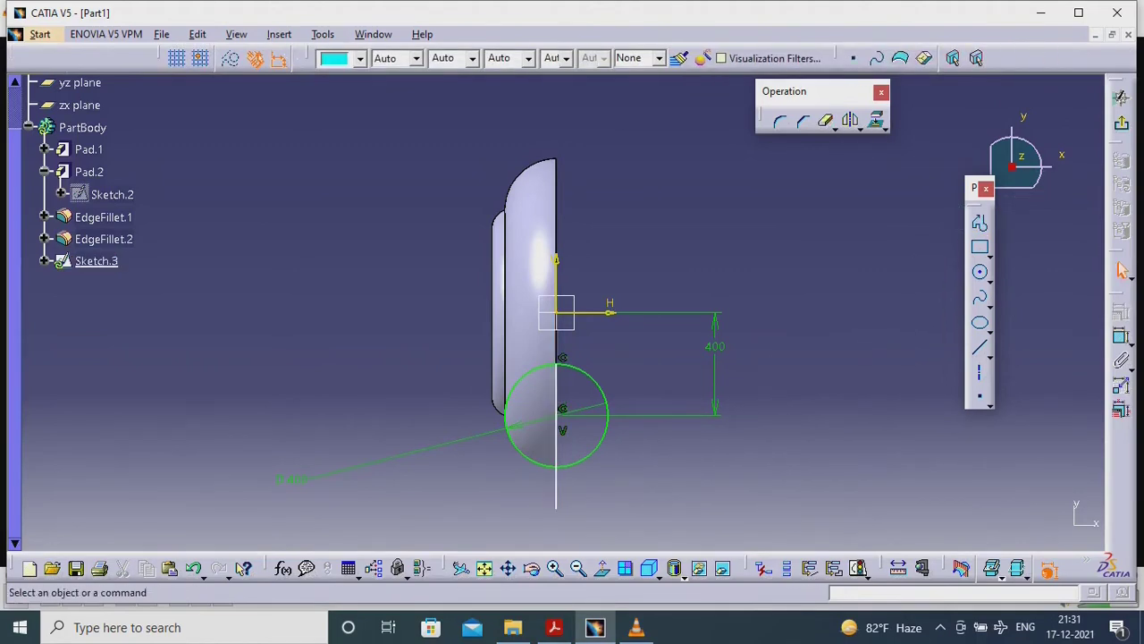
{"action": "left_click", "coordinate": [561, 407]}
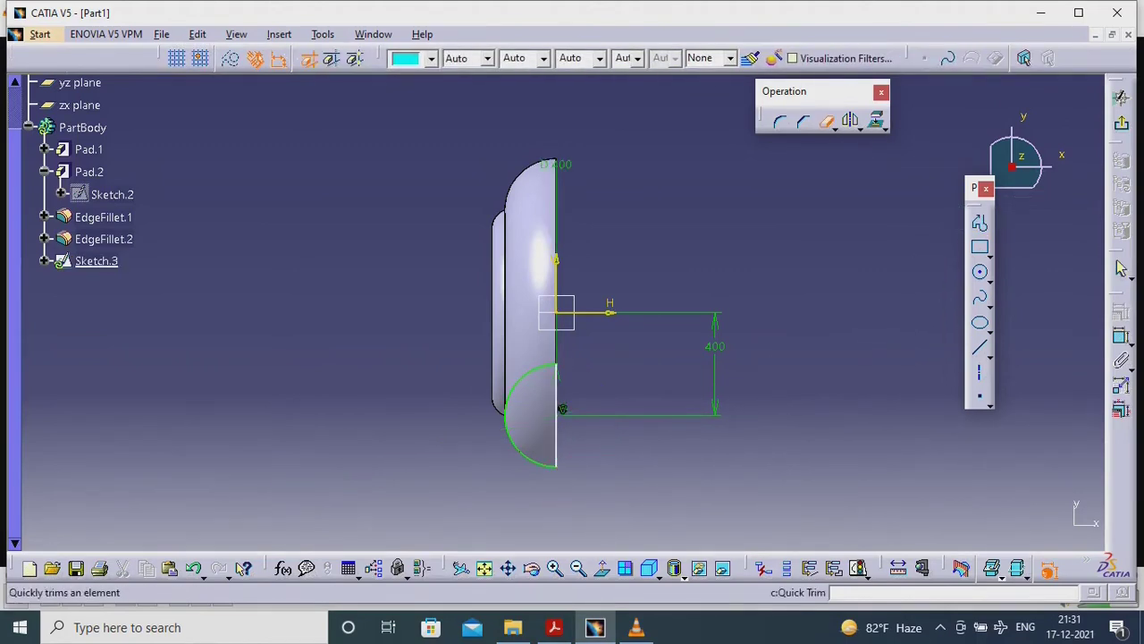
{"action": "left_click", "coordinate": [562, 409]}
Constrain the half-circle's straight line to coincide with the vertical axis and exit the sketch
{"action": "left_click", "coordinate": [1121, 335]}
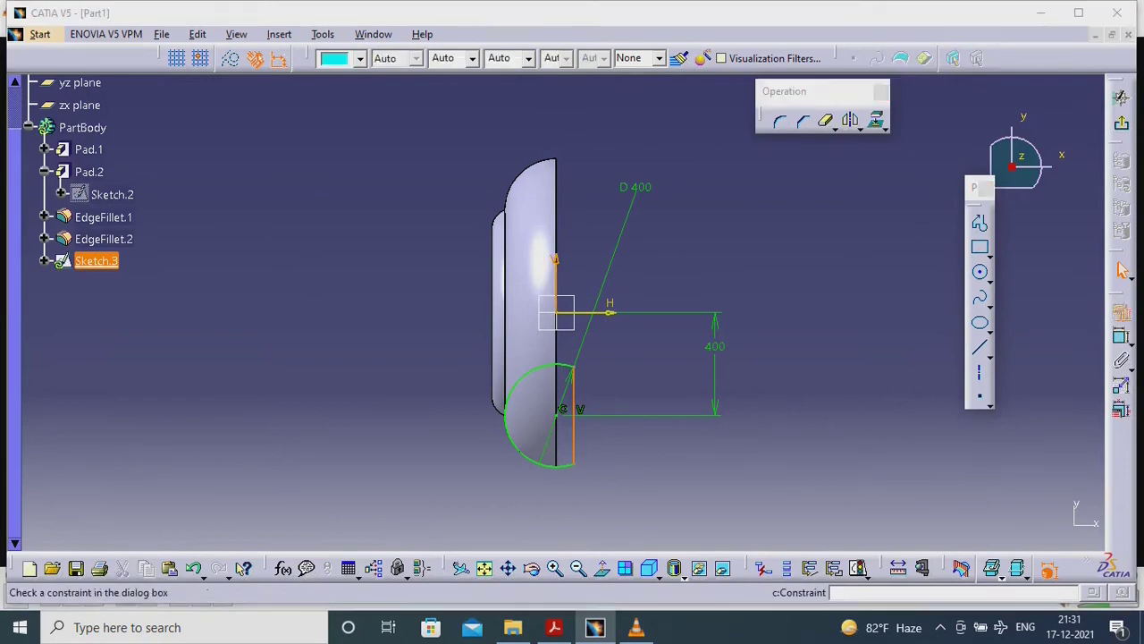
{"action": "left_click", "coordinate": [1004, 524]}
{"action": "left_click", "coordinate": [1121, 97]}
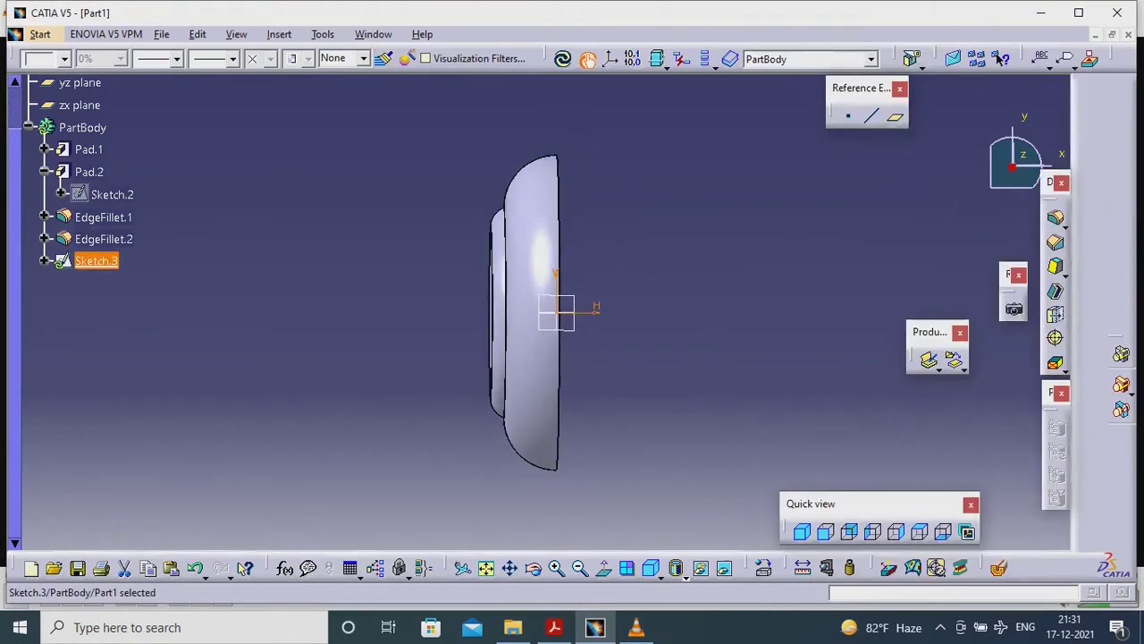
Extrude the half-circle profile 850 mm as a pad to form the outlet
{"action": "left_click", "coordinate": [1088, 231]}
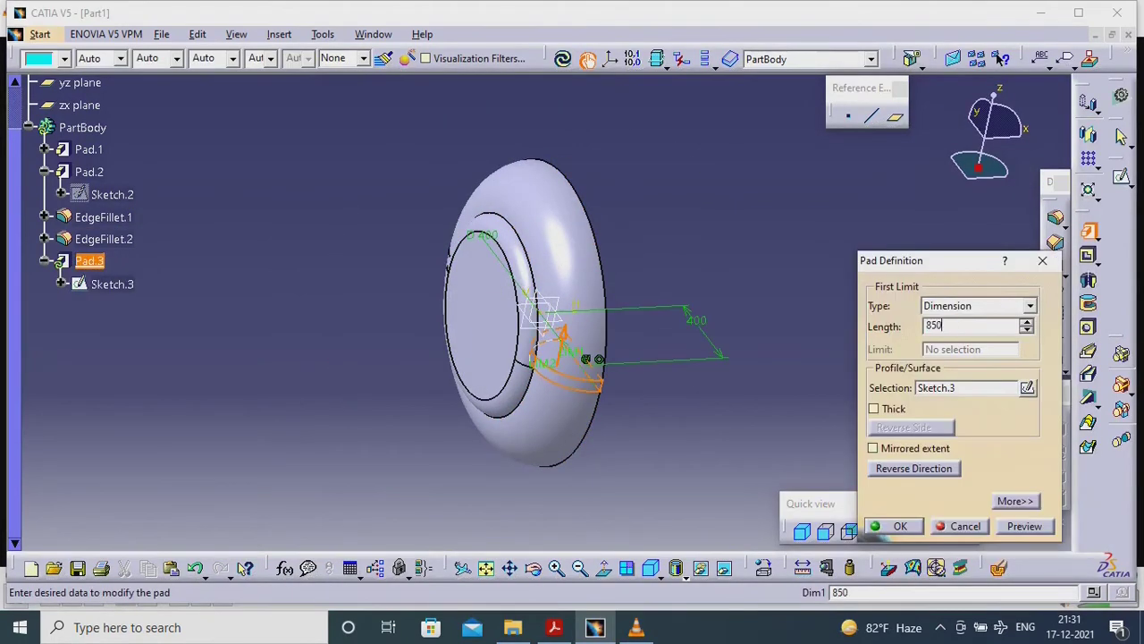
{"action": "type", "text": "850"}
{"action": "key", "text": "Return"}
{"action": "middle_click_drag", "start_coordinate": [536, 313], "coordinate": [487, 353]}
{"action": "middle_click_drag", "start_coordinate": [999, 59], "coordinate": [501, 626]}
Check the wall thickness in the PDF drawing and shell the casing to 15 mm inside, removing the flat back and outlet end faces
{"action": "left_click", "coordinate": [553, 626]}
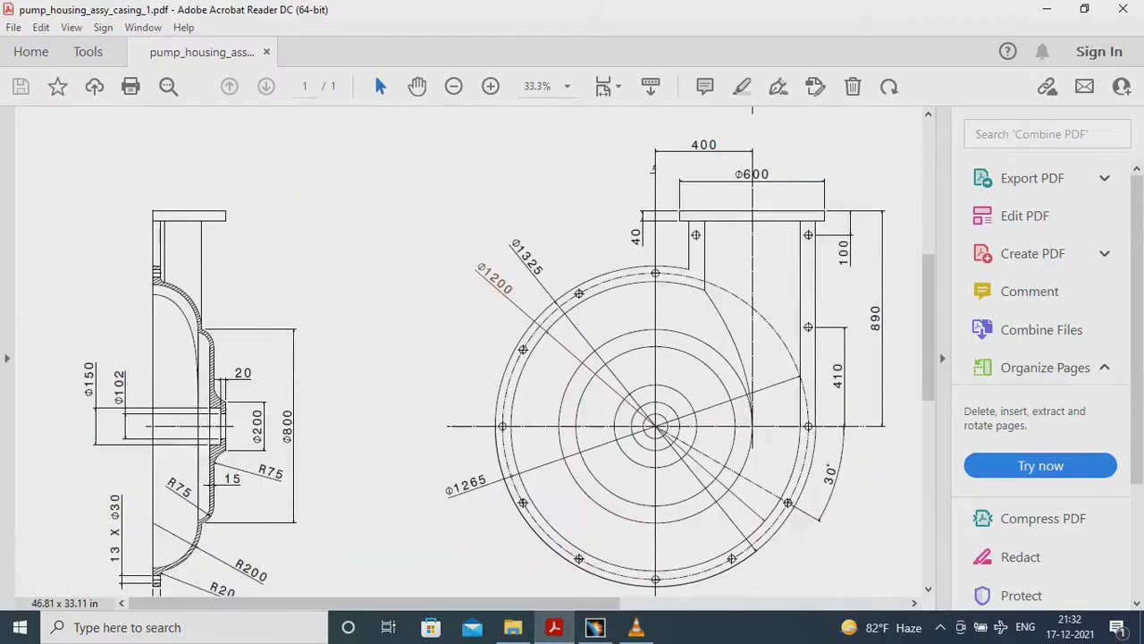
{"action": "scroll", "coordinate": [500, 349], "scroll_direction": "down", "scroll_amount": 2}
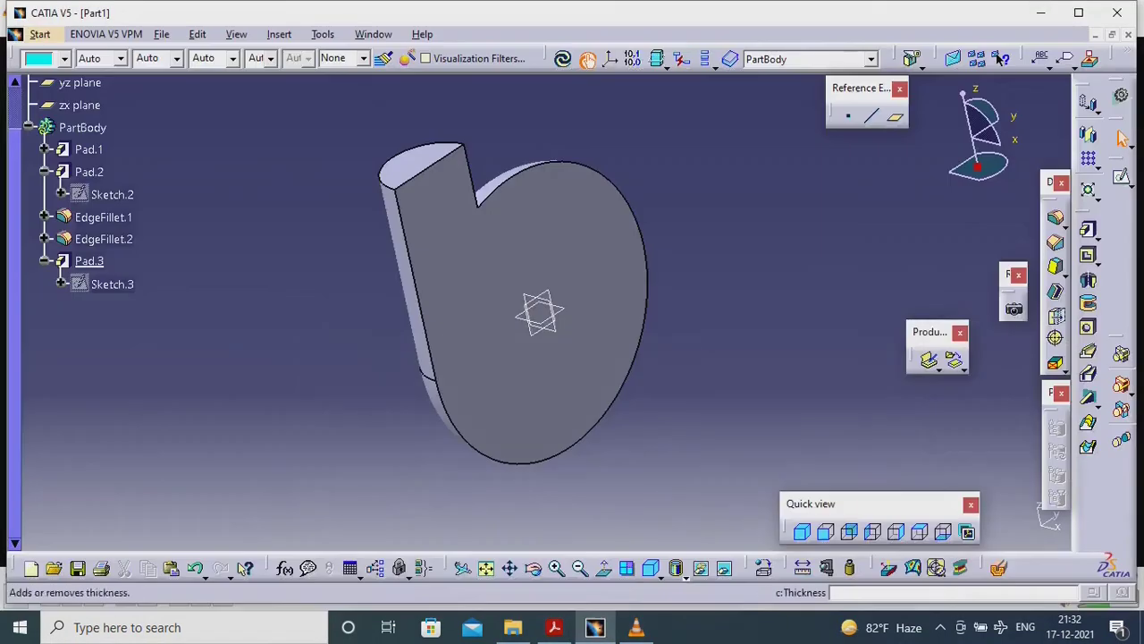
{"action": "left_click", "coordinate": [1056, 315]}
{"action": "type", "text": "15"}
{"action": "left_click", "coordinate": [420, 164]}
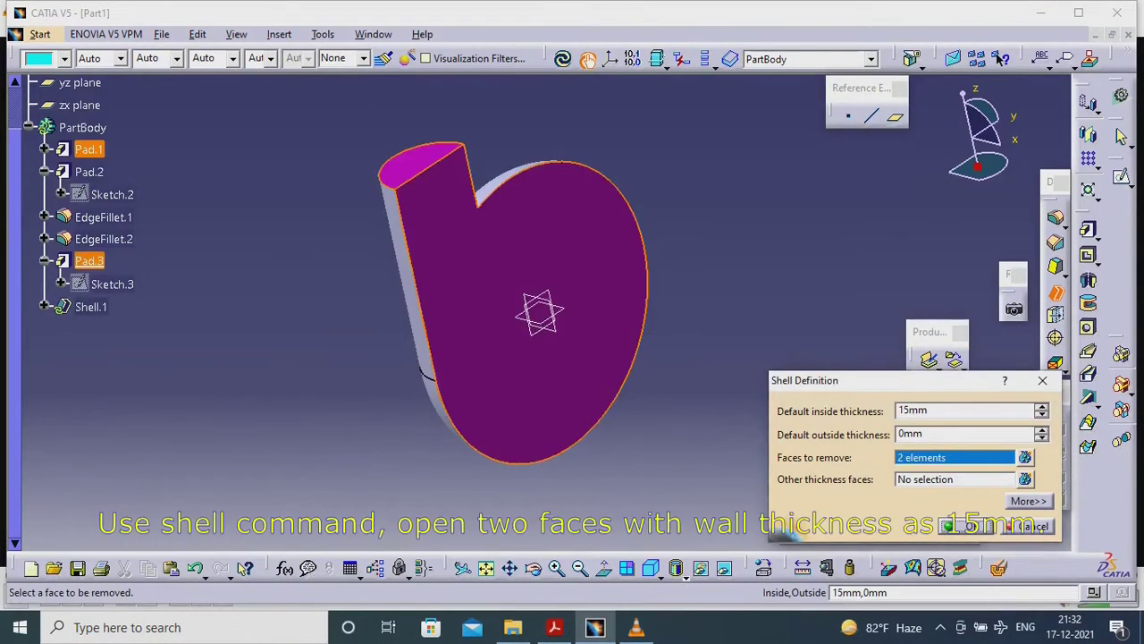
{"action": "key", "text": "Return"}
{"action": "middle_click_drag", "start_coordinate": [539, 309], "coordinate": [680, 357]}
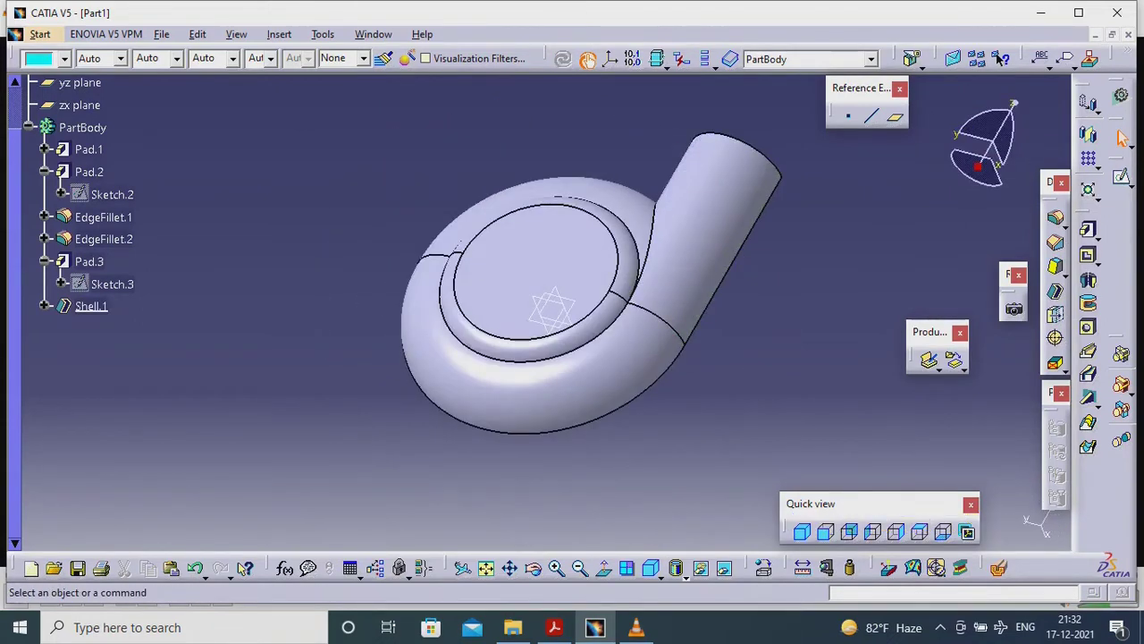
Check the hub diameter in the PDF drawing and sketch a circle about 265 mm in diameter at the centre of the casing's front face
{"action": "key", "text": "alt+Tab"}
{"action": "scroll", "coordinate": [483, 349], "scroll_direction": "up", "scroll_amount": 3}
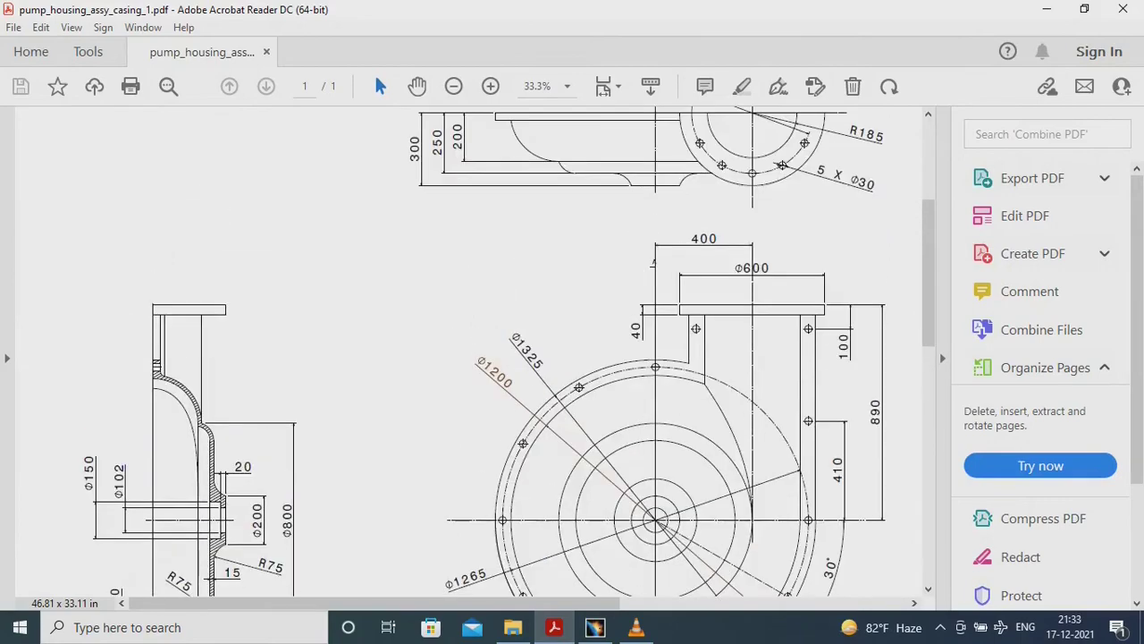
{"action": "scroll", "coordinate": [483, 348], "scroll_direction": "down", "scroll_amount": 3}
{"action": "key", "text": "alt+Tab"}
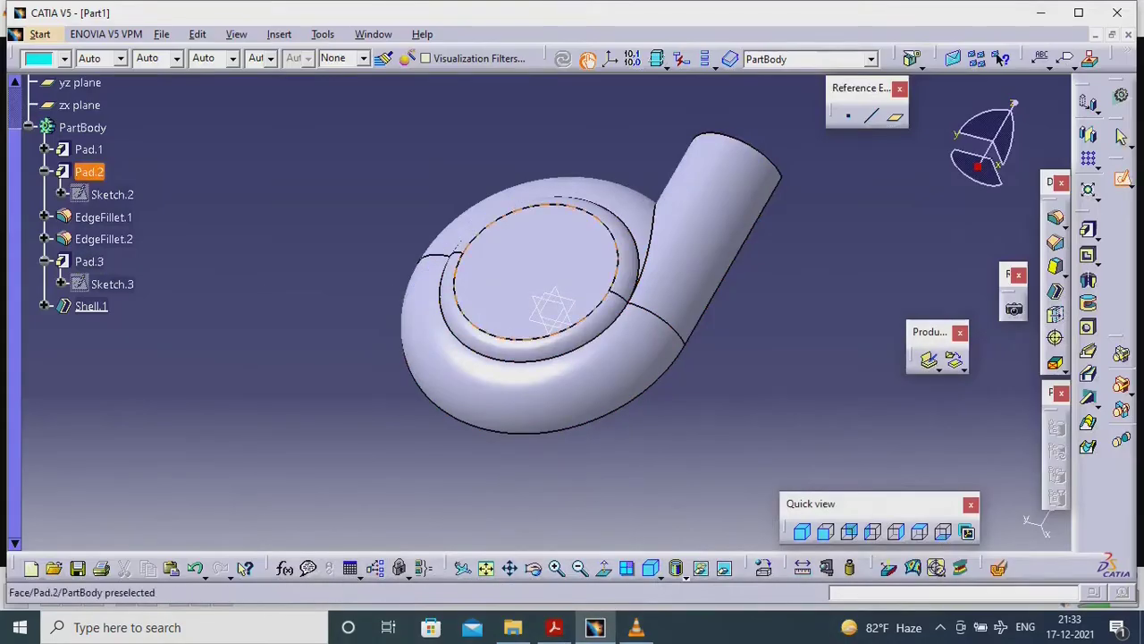
{"action": "left_click", "coordinate": [1000, 59]}
{"action": "left_click", "coordinate": [981, 273]}
{"action": "left_click", "coordinate": [526, 261]}
{"action": "left_click", "coordinate": [564, 262]}
Dimension the circle on the front face to a 200 mm diameter
{"action": "left_click", "coordinate": [1121, 335]}
{"action": "left_click", "coordinate": [488, 261]}
{"action": "left_click", "coordinate": [768, 189]}
{"action": "double_click", "coordinate": [769, 189]}
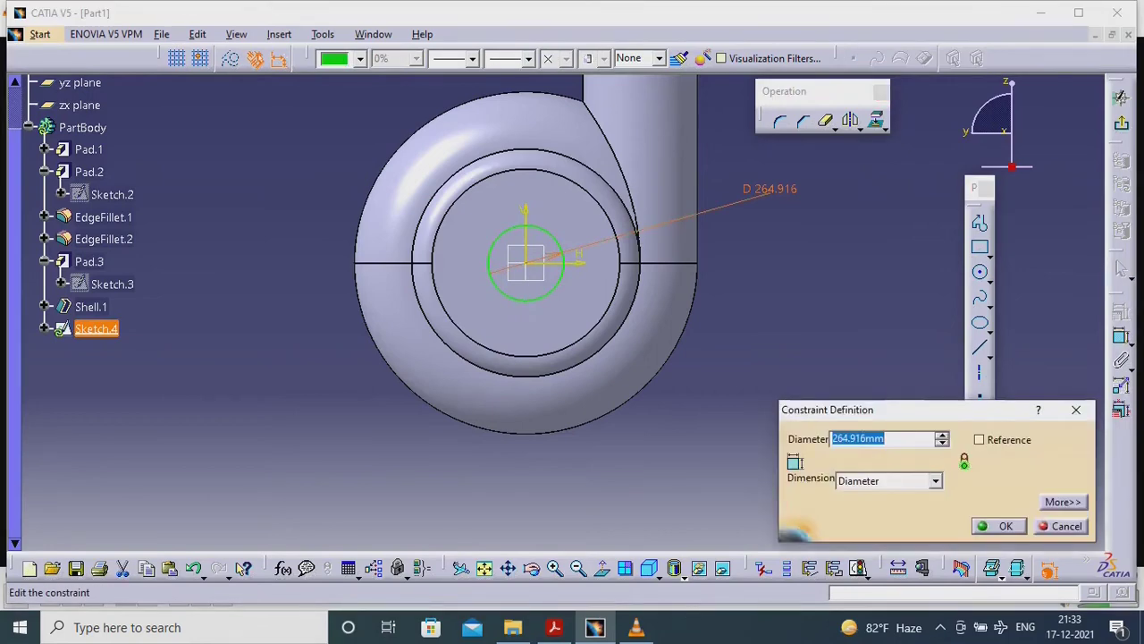
{"action": "type", "text": "200"}
{"action": "key", "text": "Return"}
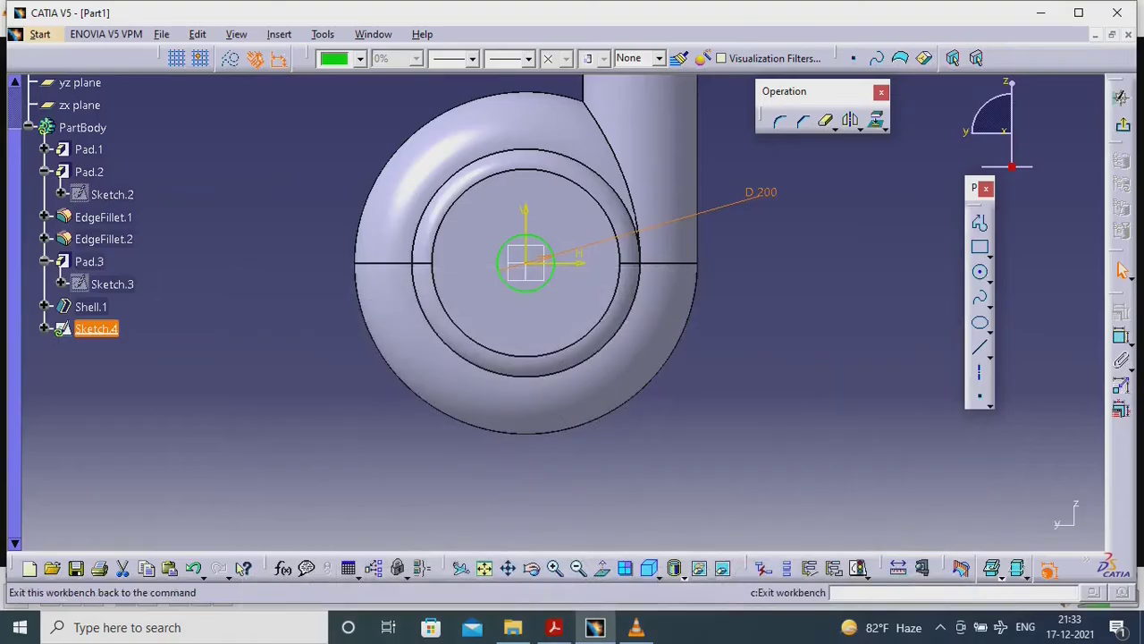
Exit the sketch and extrude the 200 mm circle 50 mm as a pad to form the hub
{"action": "left_click", "coordinate": [1120, 122]}
{"action": "left_click", "coordinate": [1088, 228]}
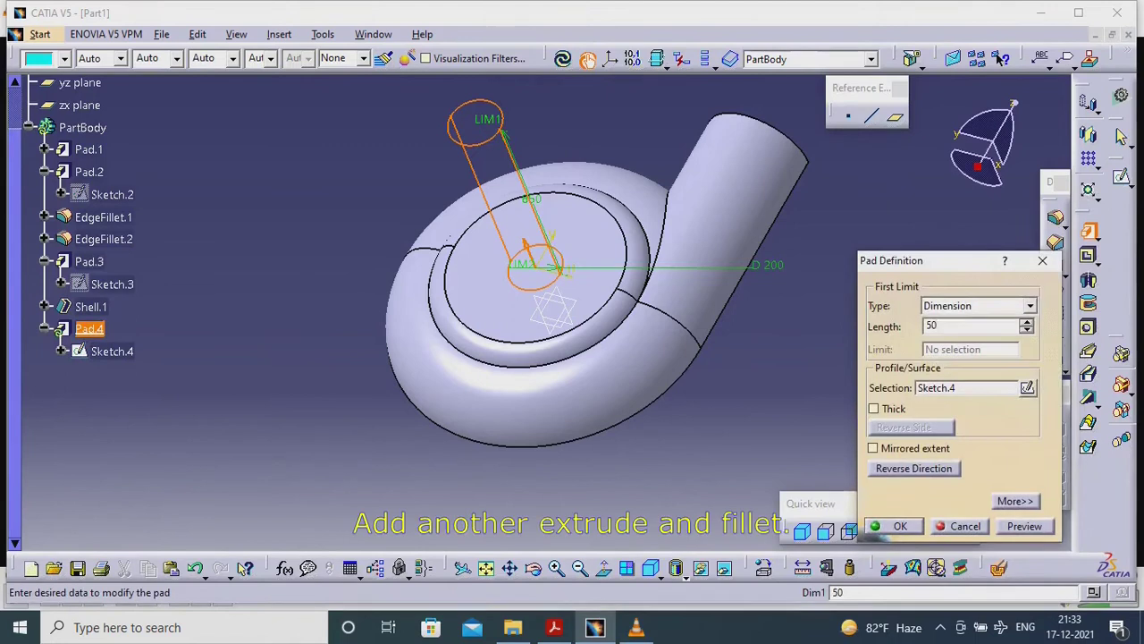
{"action": "left_click", "coordinate": [889, 524]}
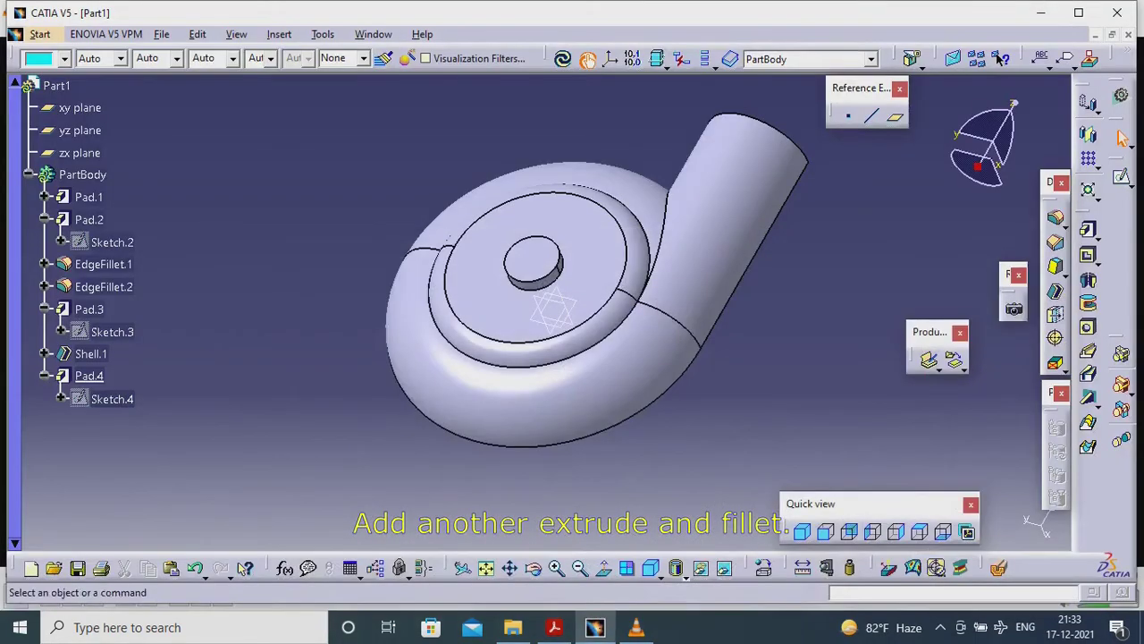
Fillet the edge where the hub meets the front face with a 75 mm radius
{"action": "left_click", "coordinate": [1057, 219]}
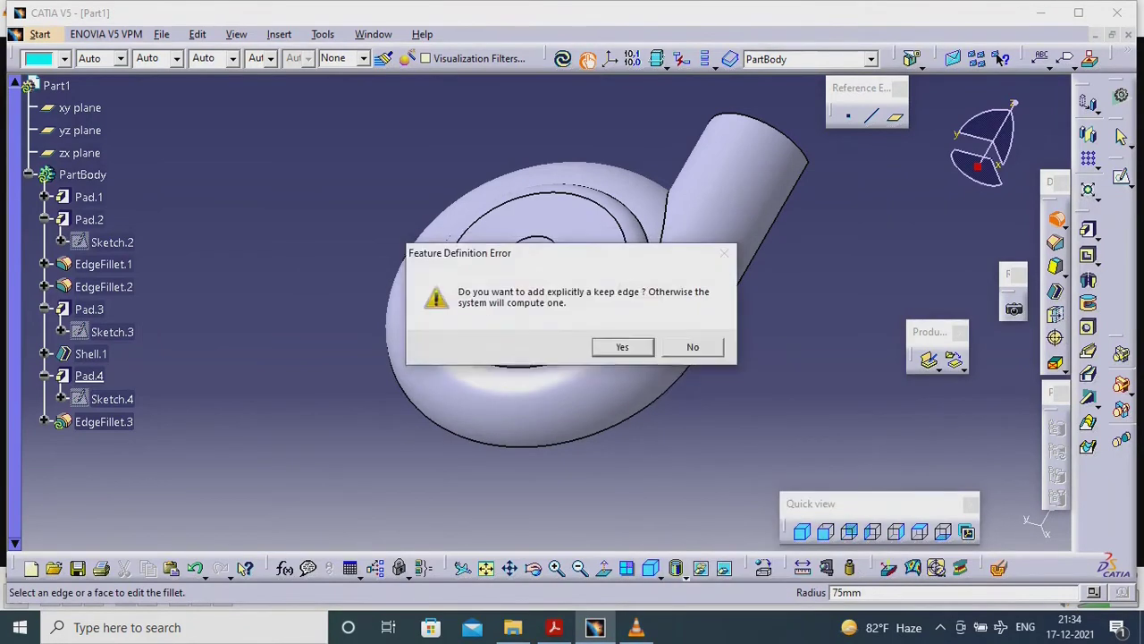
{"action": "key", "text": "Return"}
{"action": "key", "text": "Return"}
Start a sketch on the xy plane, project the hub's end face, draw a horizontal line from the origin past the hub, and check the bore dimensions
{"action": "middle_click_drag", "start_coordinate": [537, 295], "coordinate": [563, 311]}
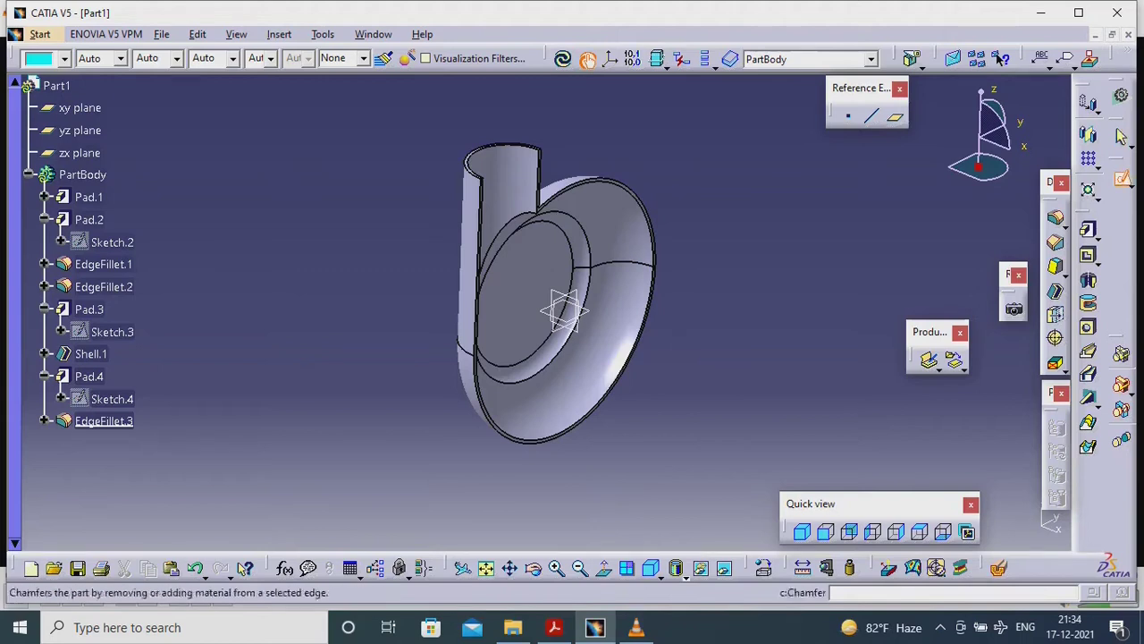
{"action": "left_click", "coordinate": [79, 108]}
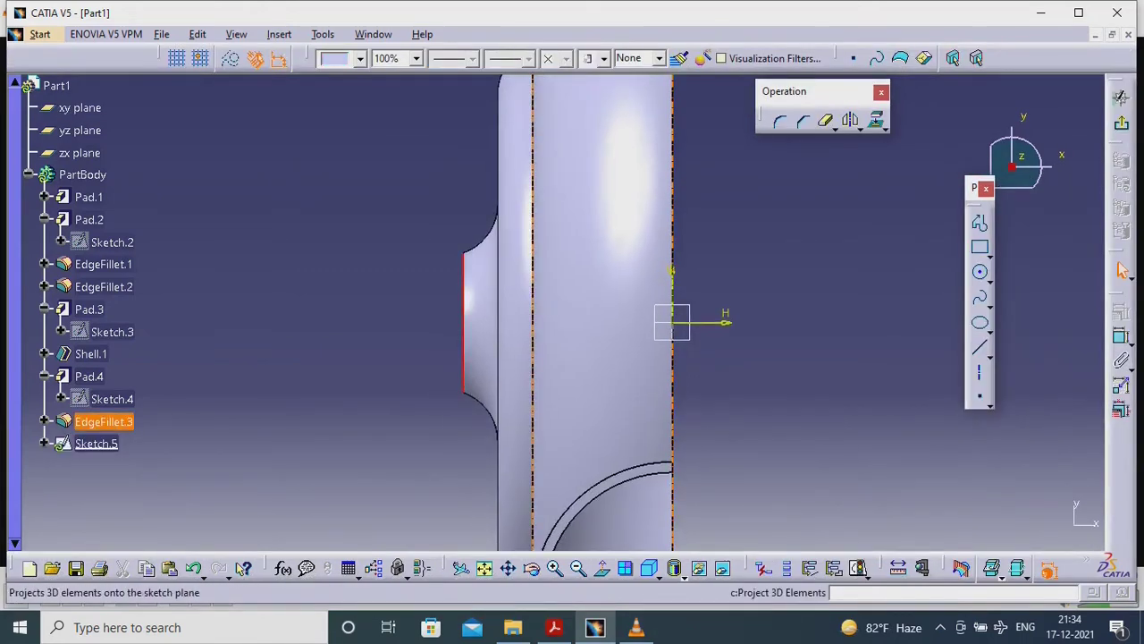
{"action": "left_click", "coordinate": [464, 322]}
{"action": "left_click", "coordinate": [980, 222]}
{"action": "left_click", "coordinate": [672, 322]}
{"action": "left_click", "coordinate": [387, 321]}
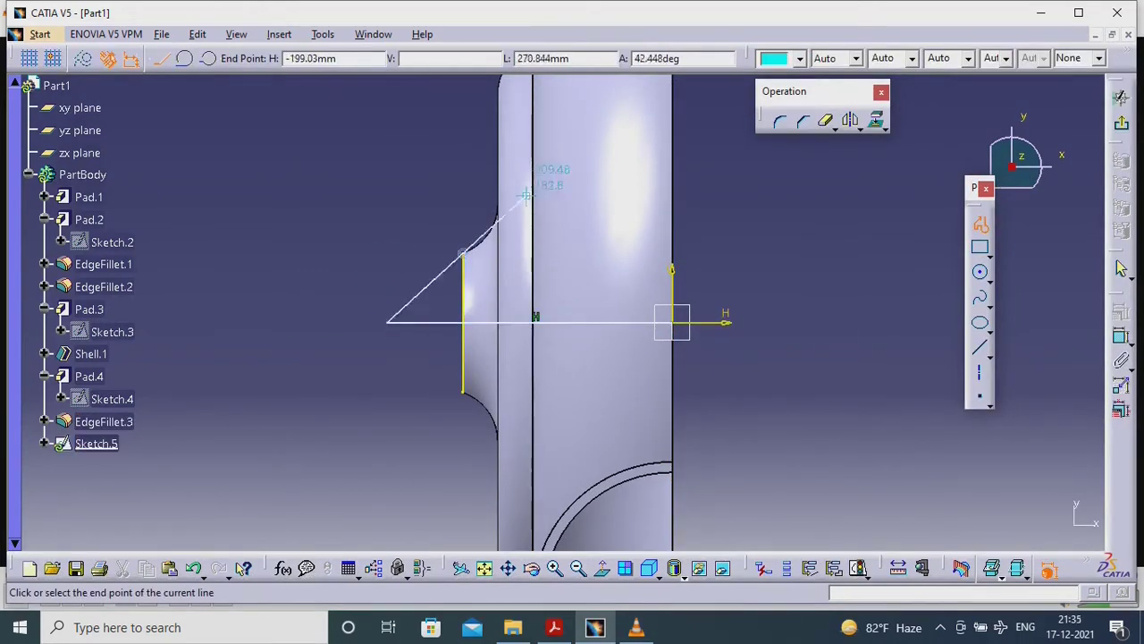
{"action": "key", "text": "Escape"}
{"action": "left_click", "coordinate": [553, 626]}
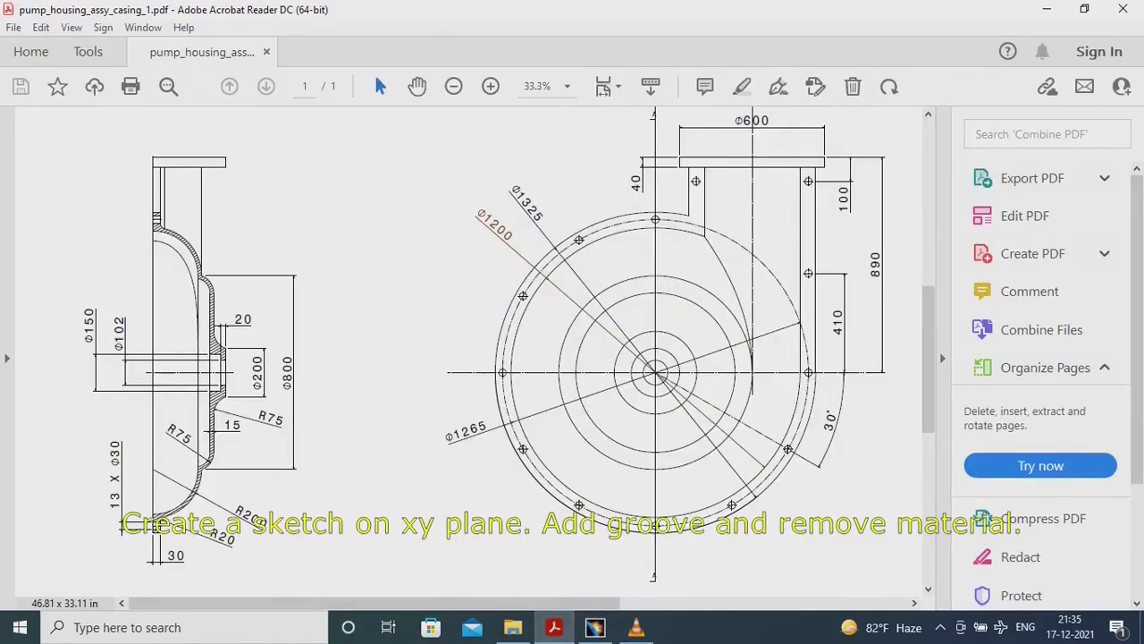
{"action": "left_click", "coordinate": [1047, 9]}
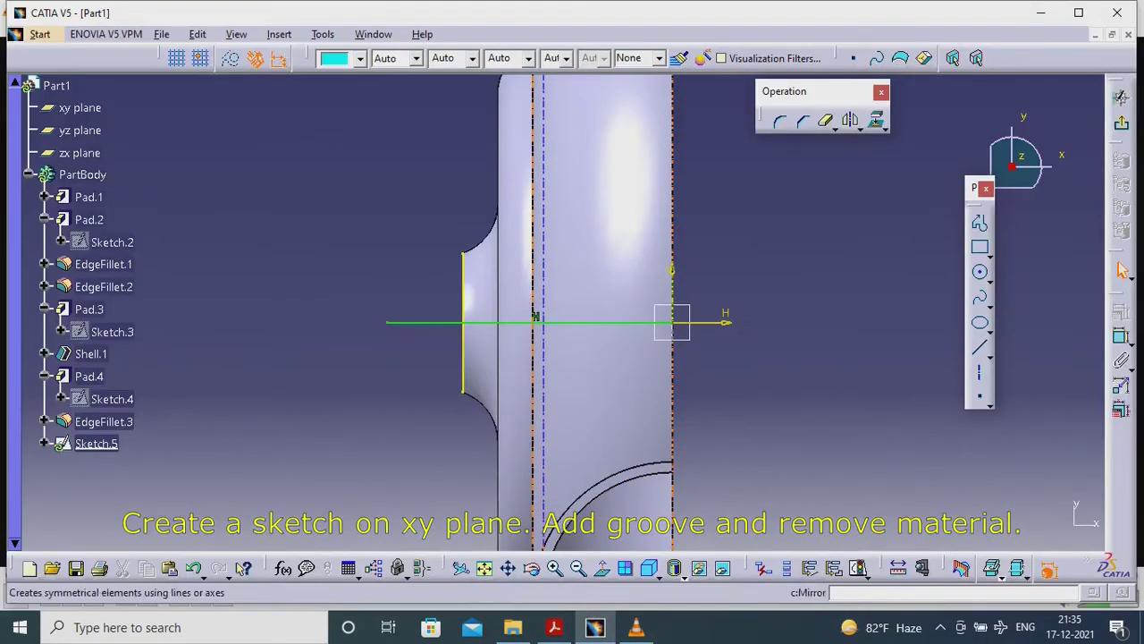
Draw a stepped half-profile from the hub's end face into the casing and trim the horizontal line to close it
{"action": "left_click", "coordinate": [979, 221]}
{"action": "mouse_move", "coordinate": [454, 301]}
{"action": "middle_mouse_down"}
{"action": "mouse_move", "coordinate": [396, 250]}
{"action": "mouse_move", "coordinate": [418, 228]}
{"action": "middle_mouse_up"}
{"action": "left_click", "coordinate": [420, 226]}
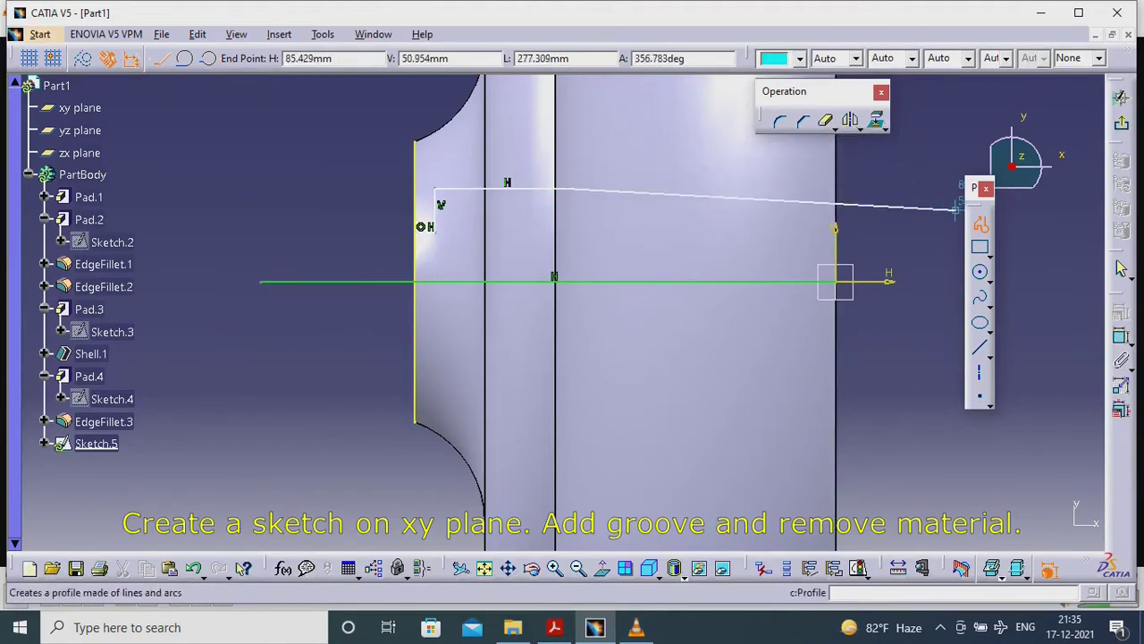
{"action": "double_click", "coordinate": [567, 337]}
{"action": "key", "text": "Escape"}
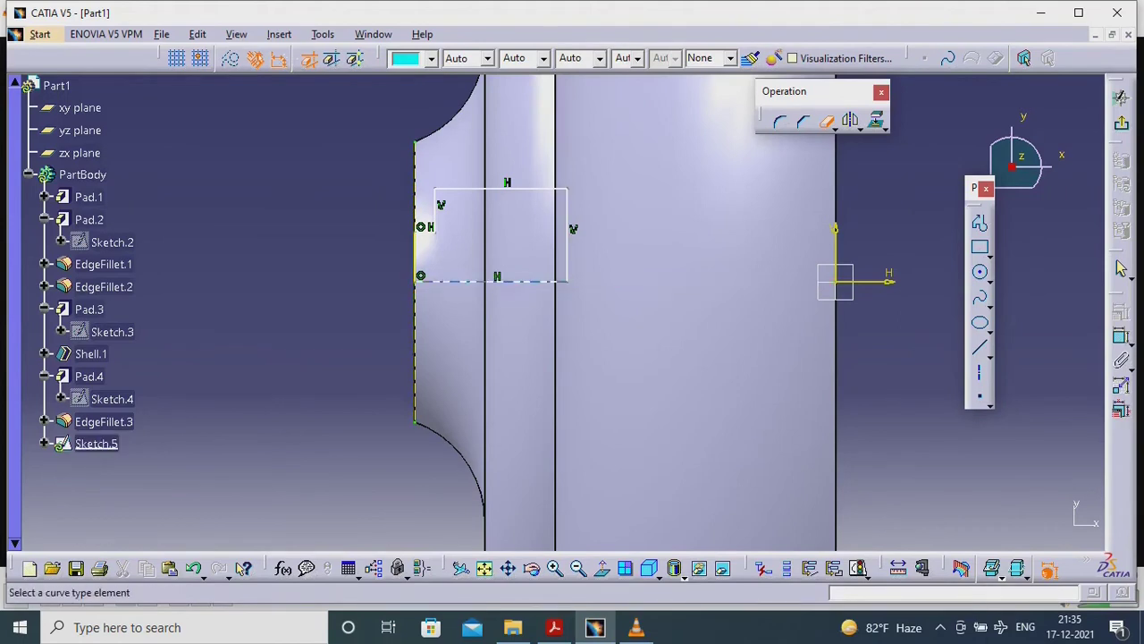
Dimension the small bore step 51 mm from the profile's horizontal base line
{"action": "left_click", "coordinate": [497, 280]}
{"action": "left_click", "coordinate": [425, 226]}
{"action": "left_click", "coordinate": [355, 255]}
{"action": "double_click", "coordinate": [355, 174]}
{"action": "type", "text": "102"}
{"action": "key", "text": "Return"}
Dimension the larger bore step 75 mm from the base line and set the small step's depth to 20 mm
{"action": "left_click", "coordinate": [416, 241]}
{"action": "left_click", "coordinate": [284, 224]}
{"action": "double_click", "coordinate": [284, 217]}
{"action": "type", "text": "75mm"}
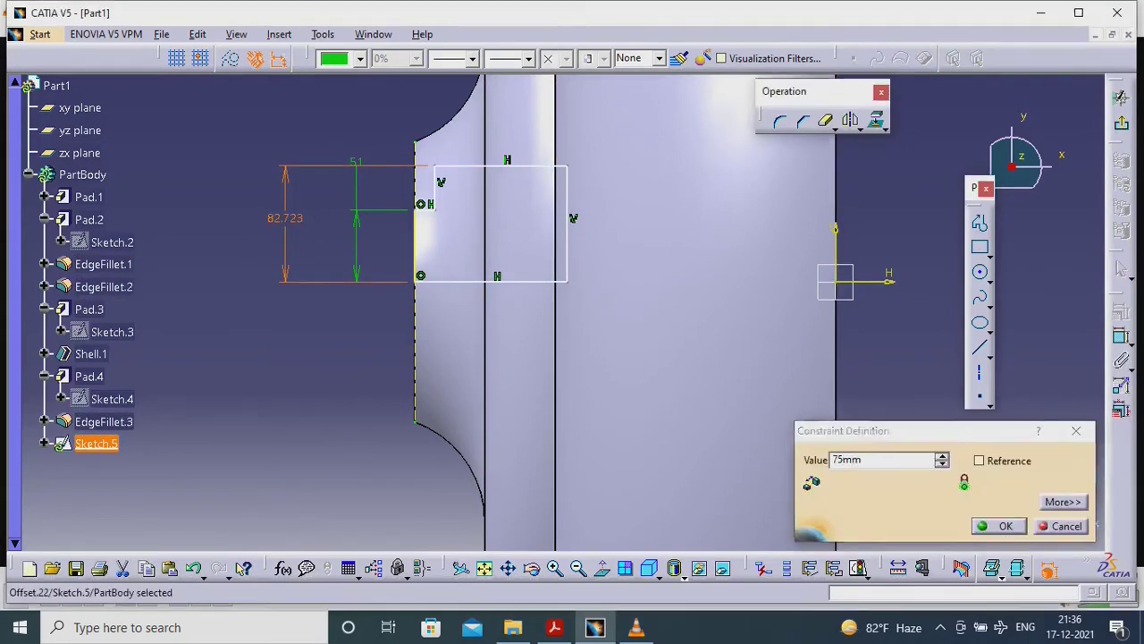
{"action": "key", "text": "Return"}
{"action": "double_click", "coordinate": [377, 101]}
{"action": "type", "text": "20"}
{"action": "key", "text": "Return"}
Constrain the profile's base line to coincide with the horizontal axis
{"action": "left_click", "coordinate": [500, 259]}
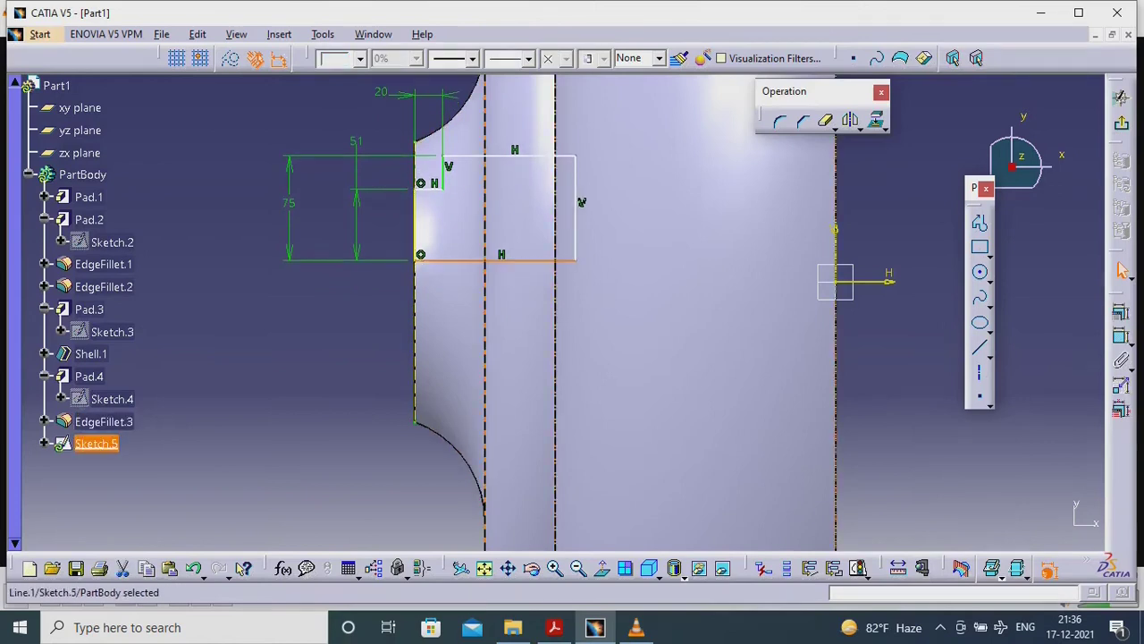
{"action": "left_click", "coordinate": [1121, 336]}
{"action": "left_click", "coordinate": [1009, 363]}
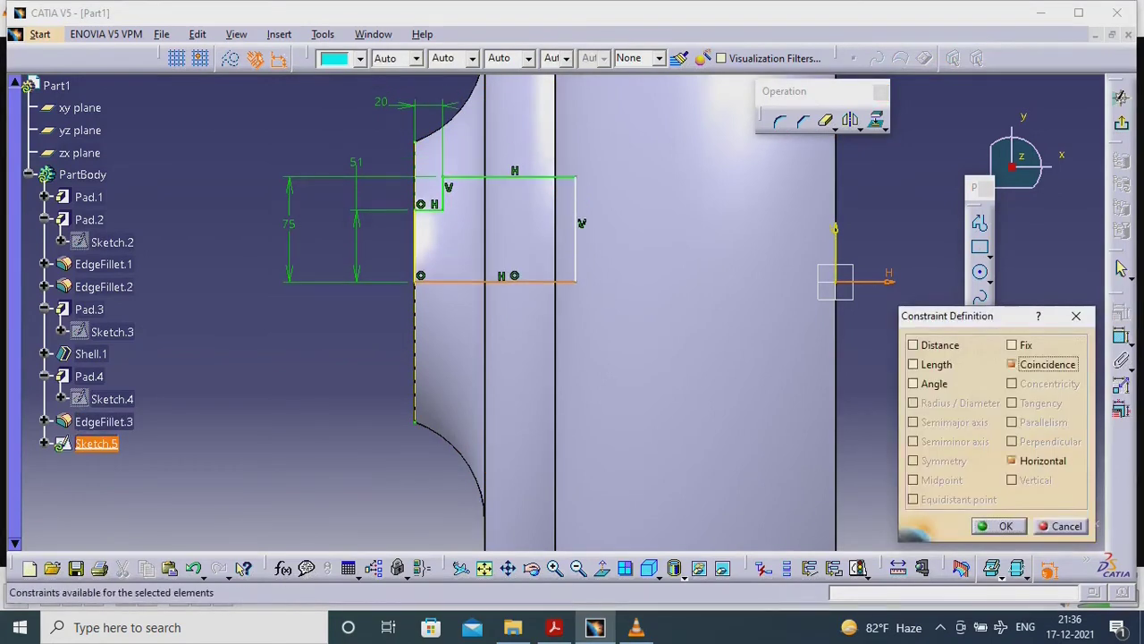
{"action": "left_click", "coordinate": [1004, 523]}
Check the hub section in the PDF drawing, dimension the profile's overall depth from the hub's end face, and exit the sketch
{"action": "key", "text": "alt+Tab"}
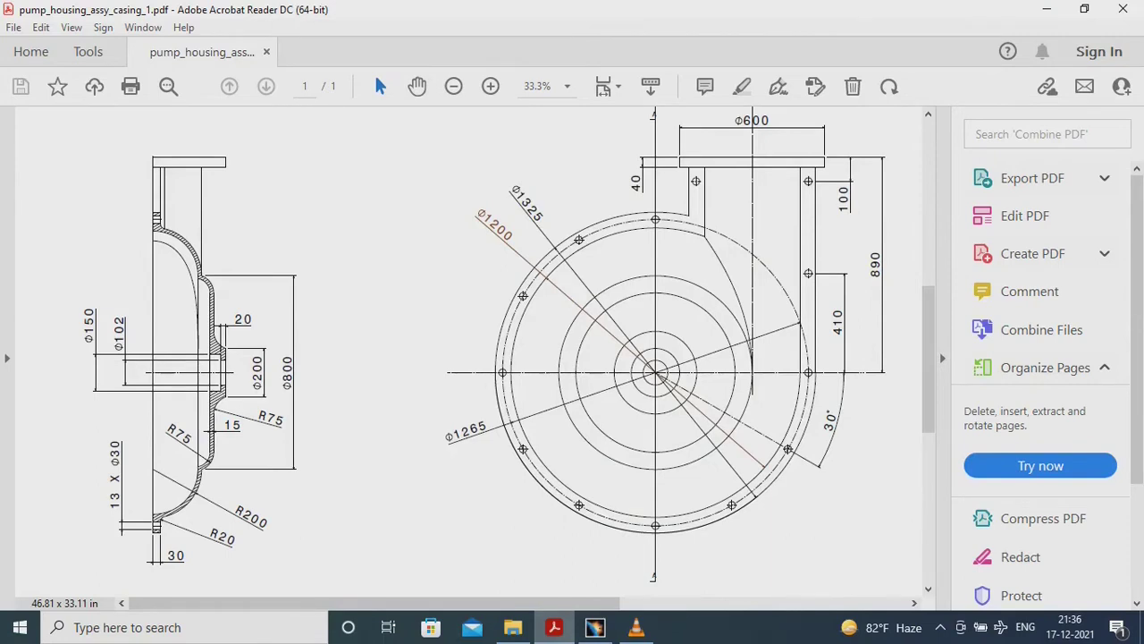
{"action": "key", "text": "alt+Tab"}
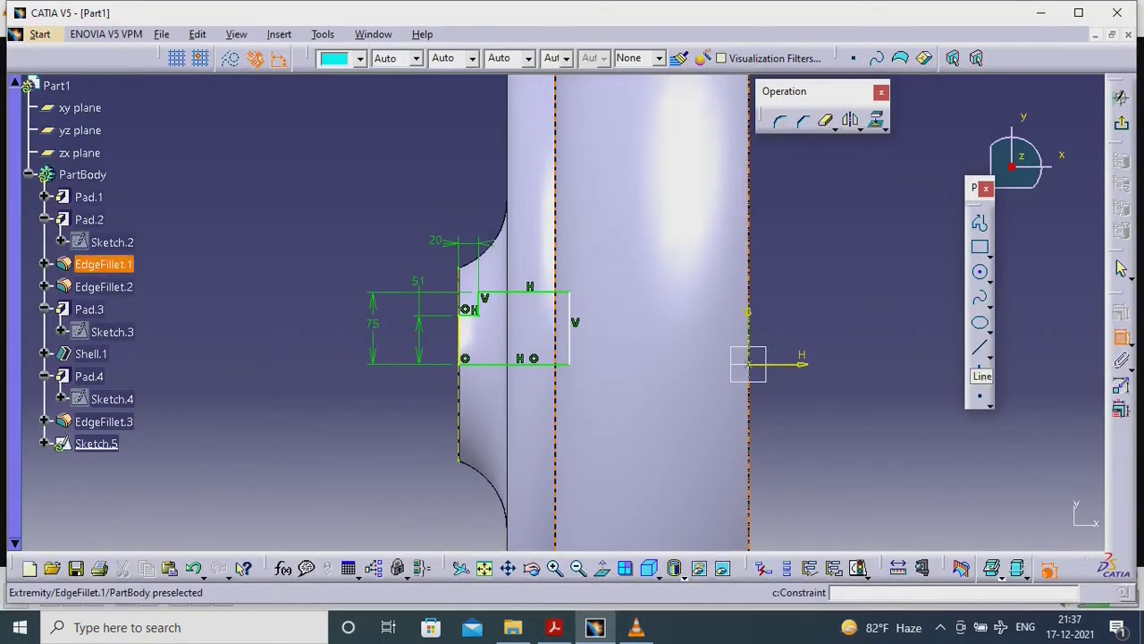
{"action": "left_click", "coordinate": [748, 364]}
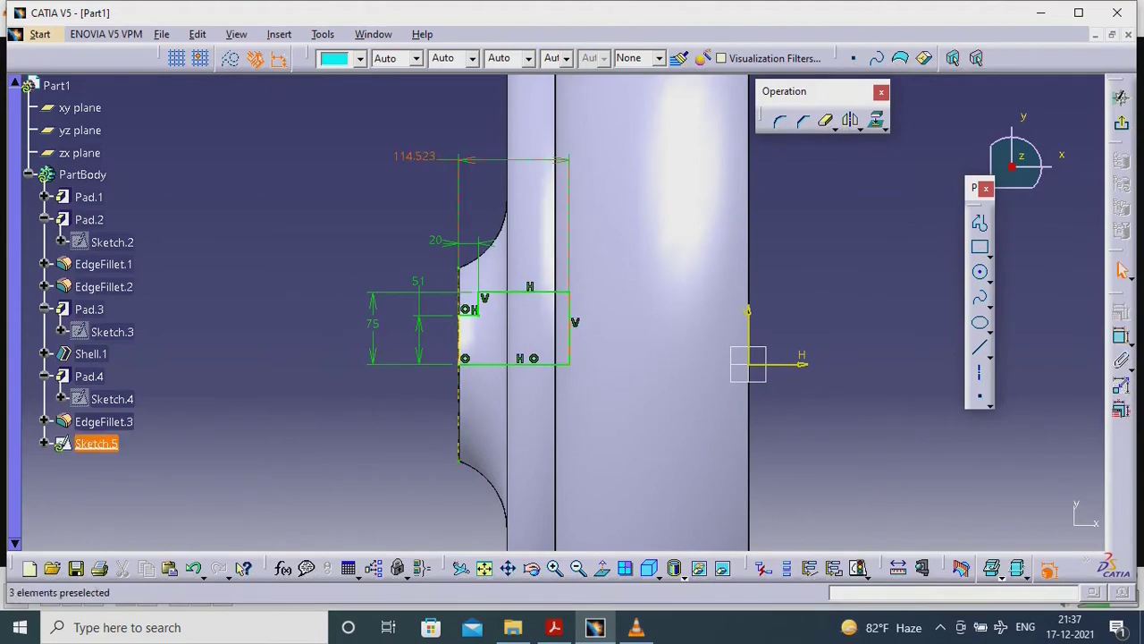
{"action": "left_click", "coordinate": [1004, 523]}
{"action": "left_click", "coordinate": [1121, 98]}
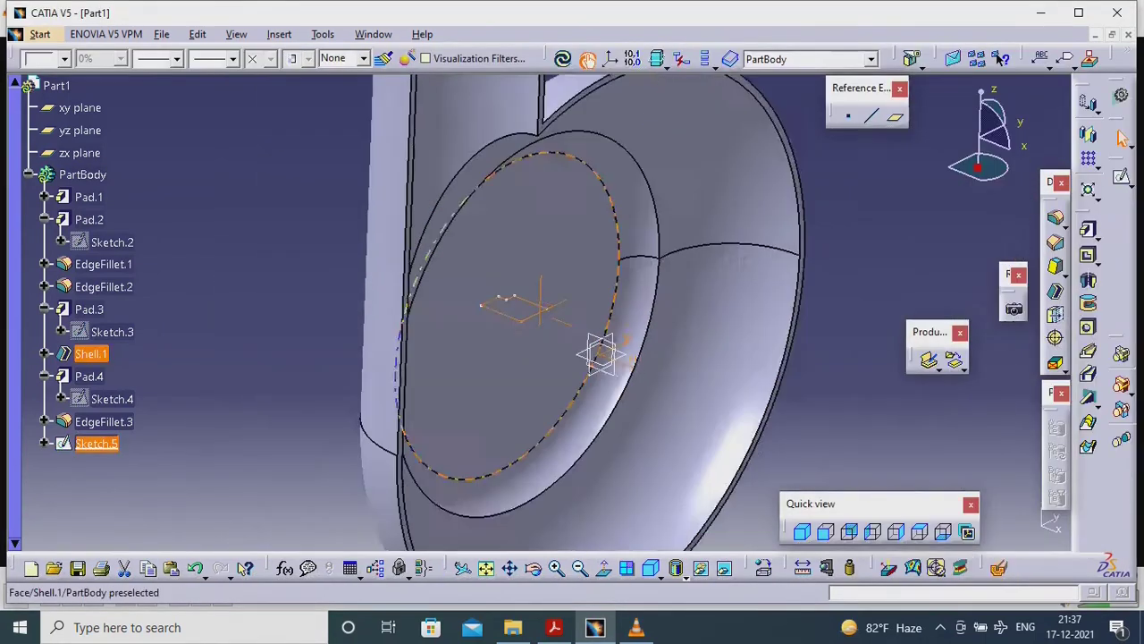
Cut the stepped bore through the hub with a Groove of the profile around the hub axis
{"action": "left_click", "coordinate": [1088, 303]}
{"action": "left_click", "coordinate": [888, 524]}
{"action": "mouse_move", "coordinate": [501, 321]}
{"action": "middle_mouse_down"}
{"action": "mouse_move", "coordinate": [383, 268]}
{"action": "mouse_move", "coordinate": [420, 272]}
{"action": "middle_mouse_up"}
Check the rim in the PDF drawing, start a sketch on the yz plane, and project the casing's inner edges
{"action": "left_click", "coordinate": [554, 626]}
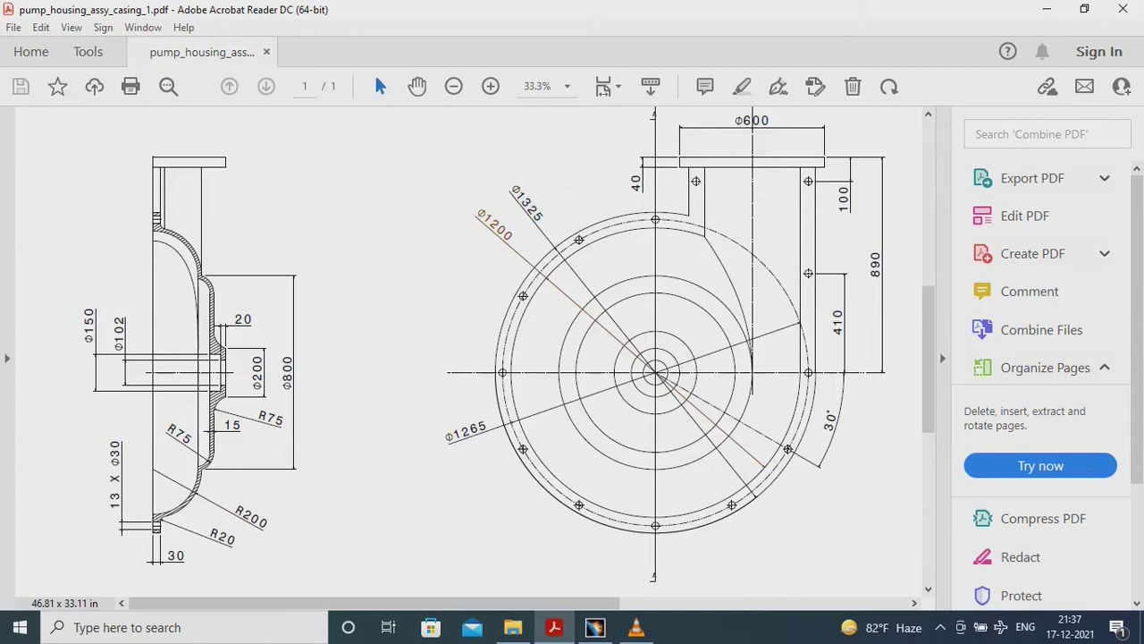
{"action": "left_click", "coordinate": [1123, 9]}
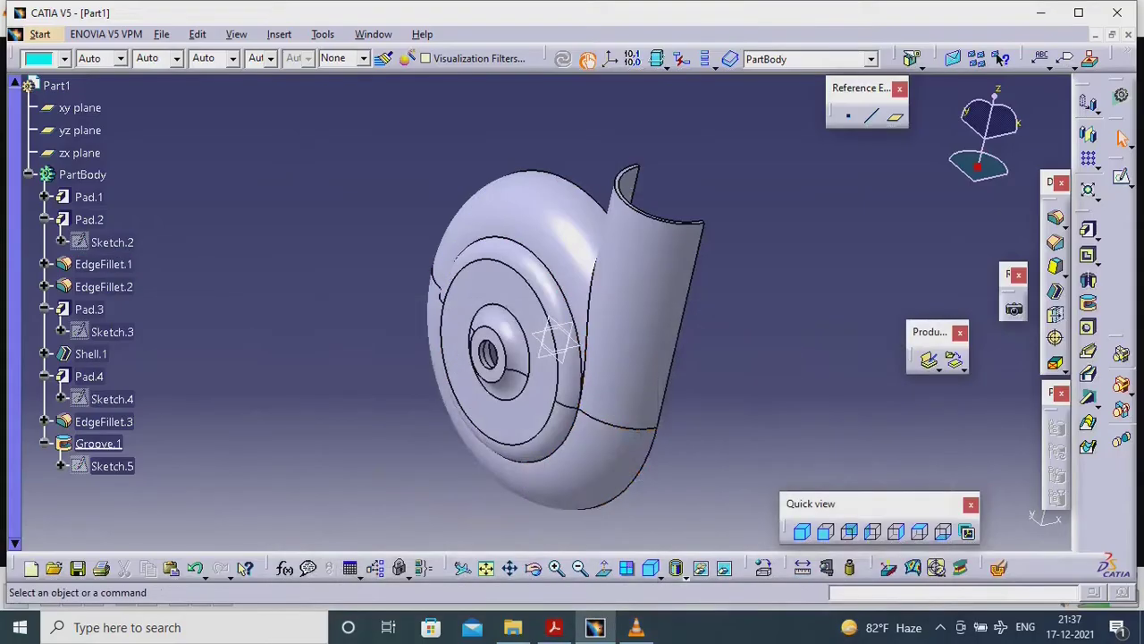
{"action": "left_click", "coordinate": [998, 58]}
{"action": "left_click", "coordinate": [547, 350]}
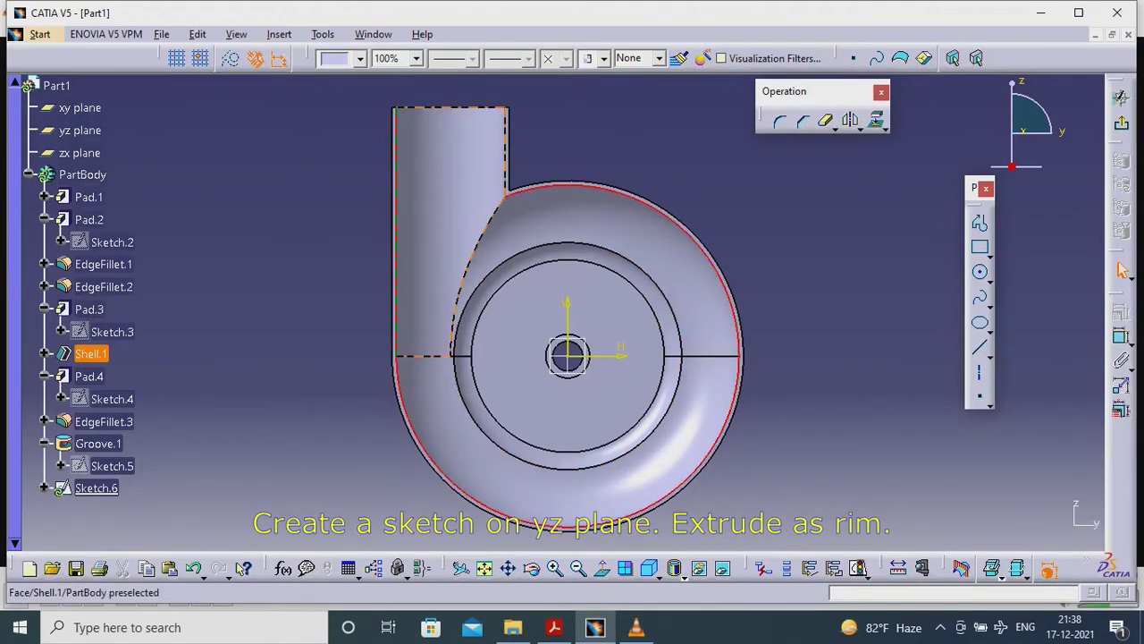
{"action": "left_click", "coordinate": [739, 339]}
Draw a circle around the casing centred on the origin and set its diameter to 1325 mm
{"action": "left_click", "coordinate": [980, 271]}
{"action": "left_click", "coordinate": [567, 356]}
{"action": "left_click", "coordinate": [776, 420]}
{"action": "left_click", "coordinate": [767, 268]}
{"action": "left_click", "coordinate": [849, 291]}
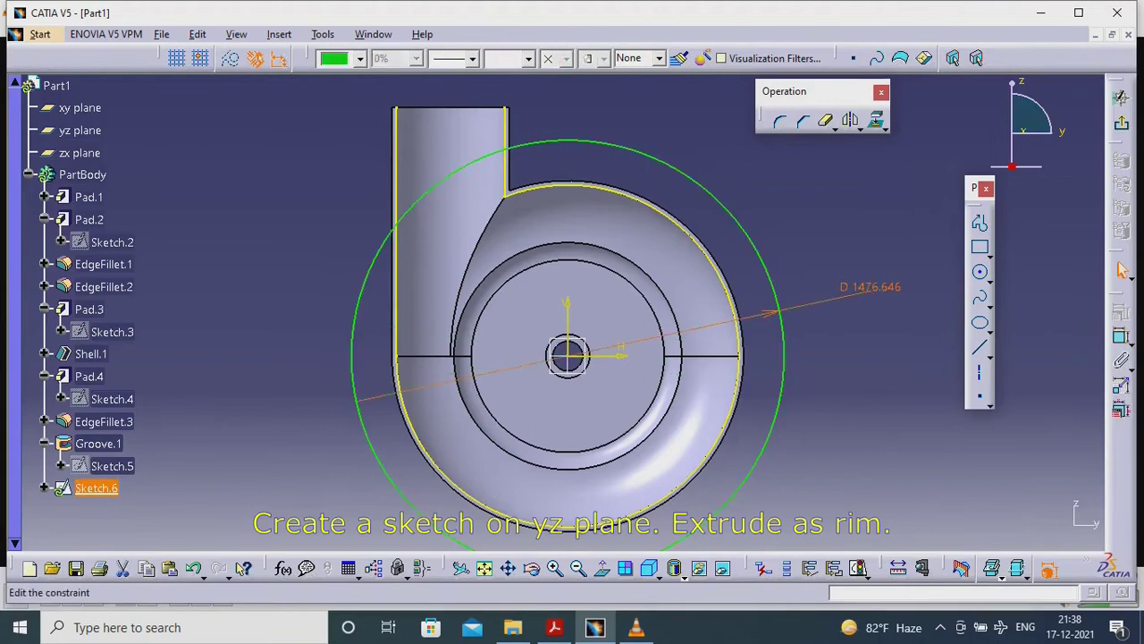
{"action": "double_click", "coordinate": [849, 291]}
{"action": "type", "text": "1325"}
{"action": "key", "text": "Return"}
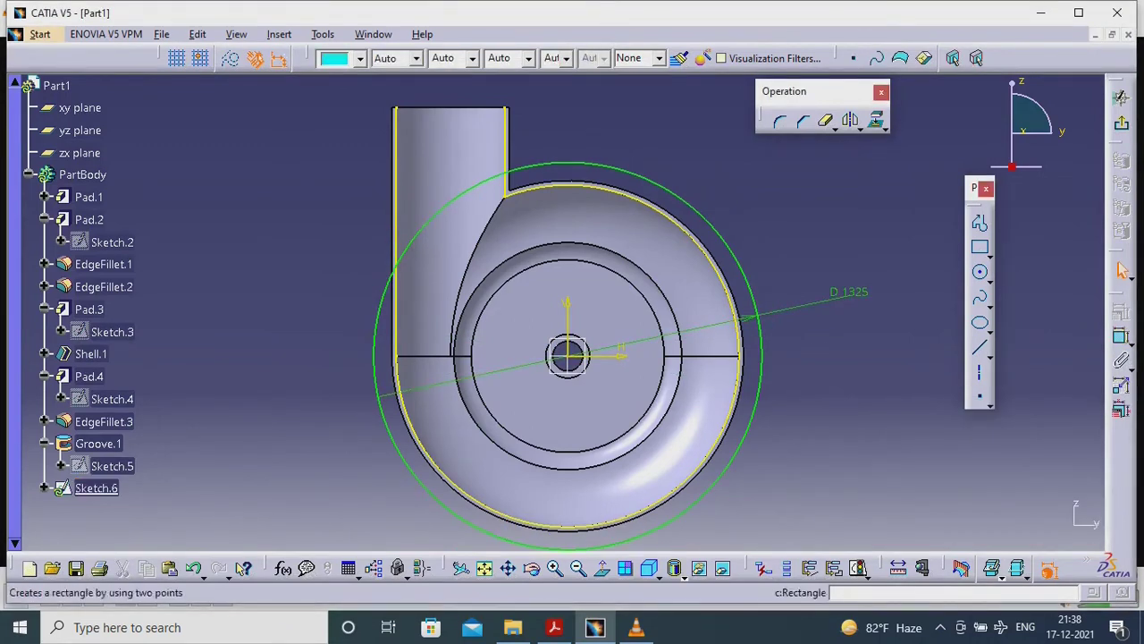
Draw a vertical line up from the circle's outlet side, join it horizontally to the outlet's upper end, and trim the corner
{"action": "left_click", "coordinate": [980, 249]}
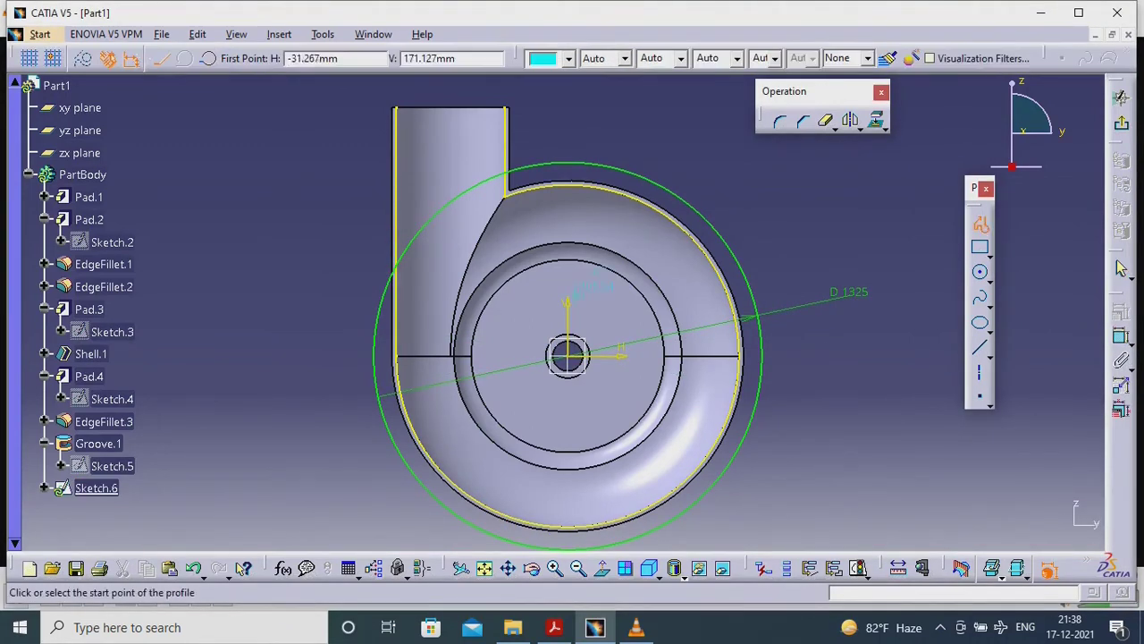
{"action": "left_click", "coordinate": [373, 355]}
{"action": "double_click", "coordinate": [376, 100]}
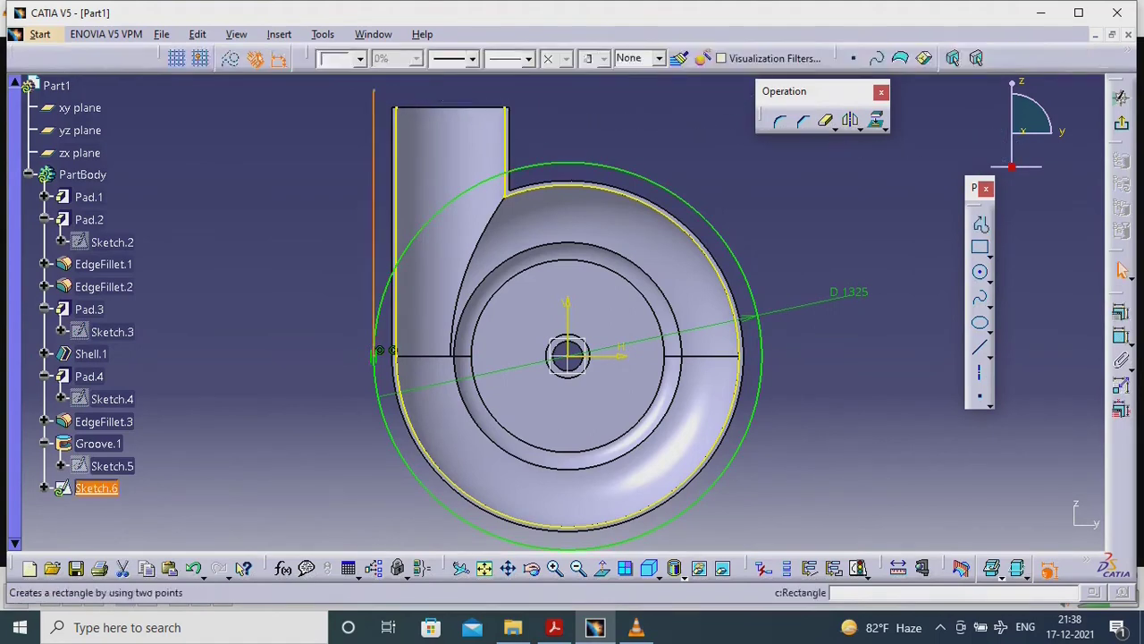
{"action": "left_click", "coordinate": [391, 104]}
{"action": "left_click", "coordinate": [979, 224]}
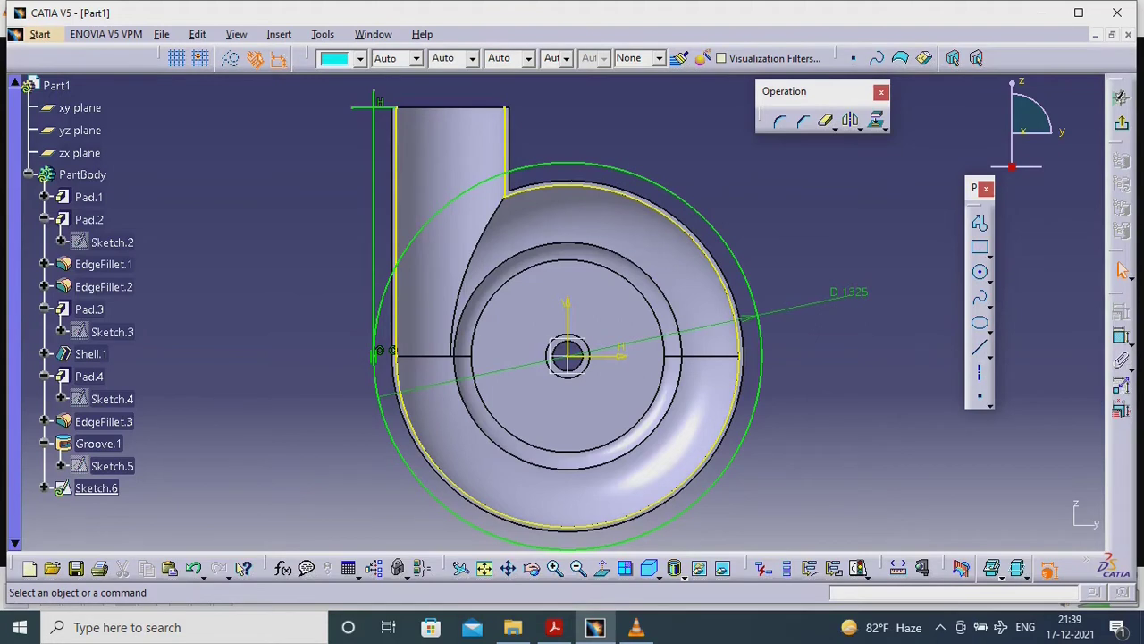
{"action": "left_click", "coordinate": [835, 128]}
{"action": "left_click", "coordinate": [832, 135]}
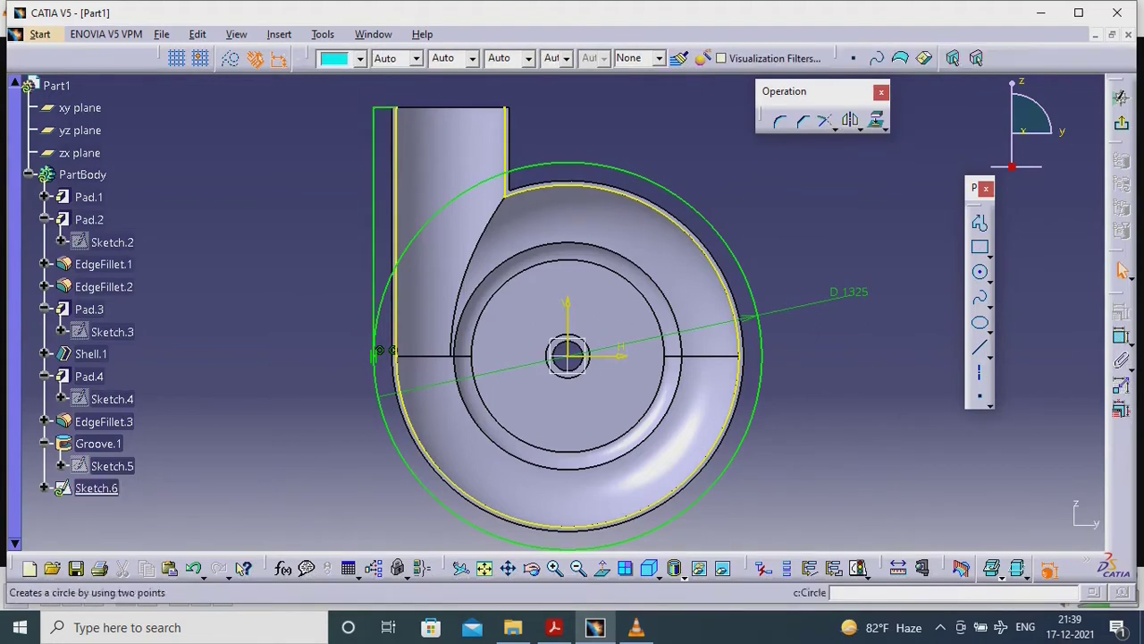
{"action": "left_click", "coordinate": [373, 111]}
{"action": "left_click", "coordinate": [1122, 269]}
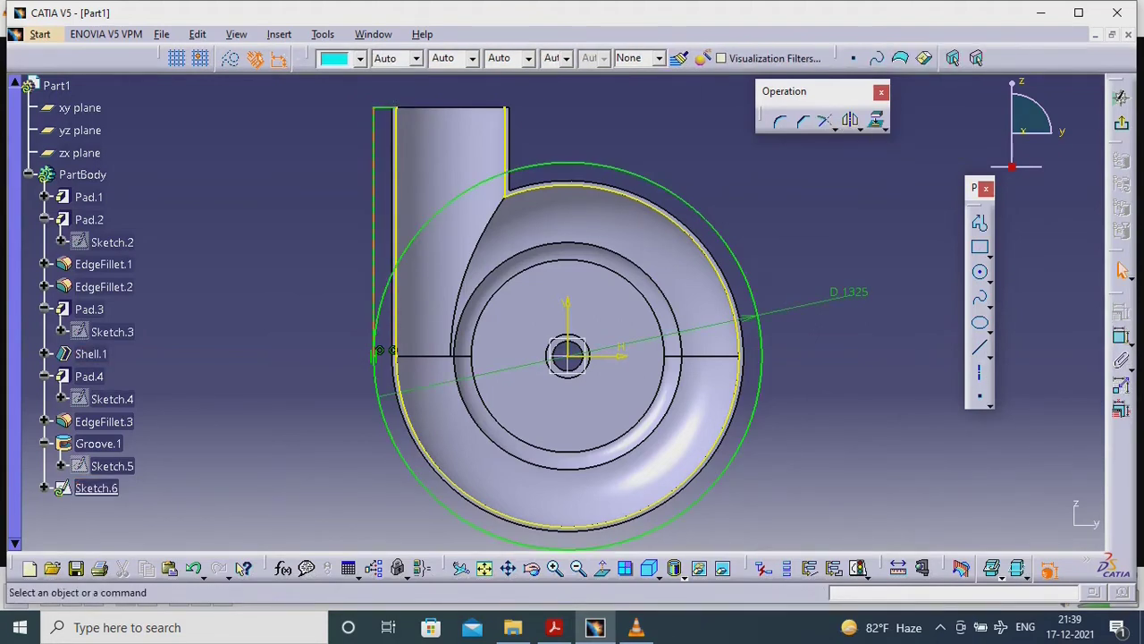
Offset the outlet's short projected edge outward and close the gap between the two edges with a horizontal line at their upper ends
{"action": "left_click", "coordinate": [859, 128]}
{"action": "left_click", "coordinate": [1000, 143]}
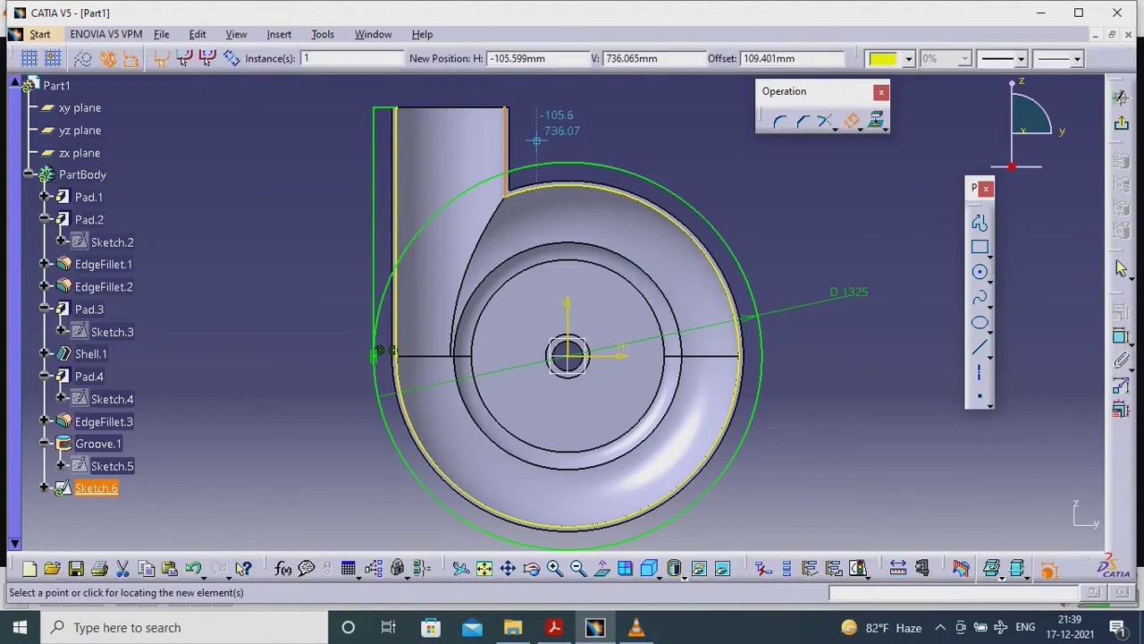
{"action": "key", "text": "Return"}
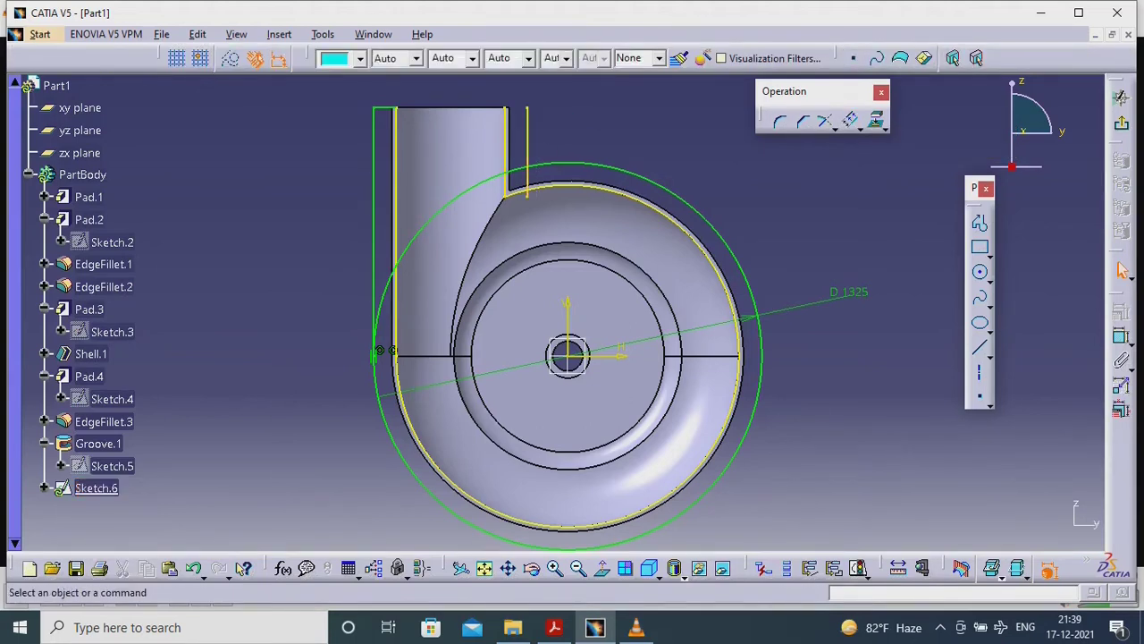
{"action": "left_click", "coordinate": [506, 108]}
{"action": "double_click", "coordinate": [526, 108]}
{"action": "left_click", "coordinate": [824, 121]}
{"action": "left_click", "coordinate": [516, 108]}
Trim away the arc of the 1325 mm circle that crosses the outlet between the two outer vertical lines
{"action": "left_click", "coordinate": [835, 128]}
{"action": "left_click", "coordinate": [845, 143]}
{"action": "left_click", "coordinate": [446, 203]}
{"action": "left_click", "coordinate": [463, 201]}
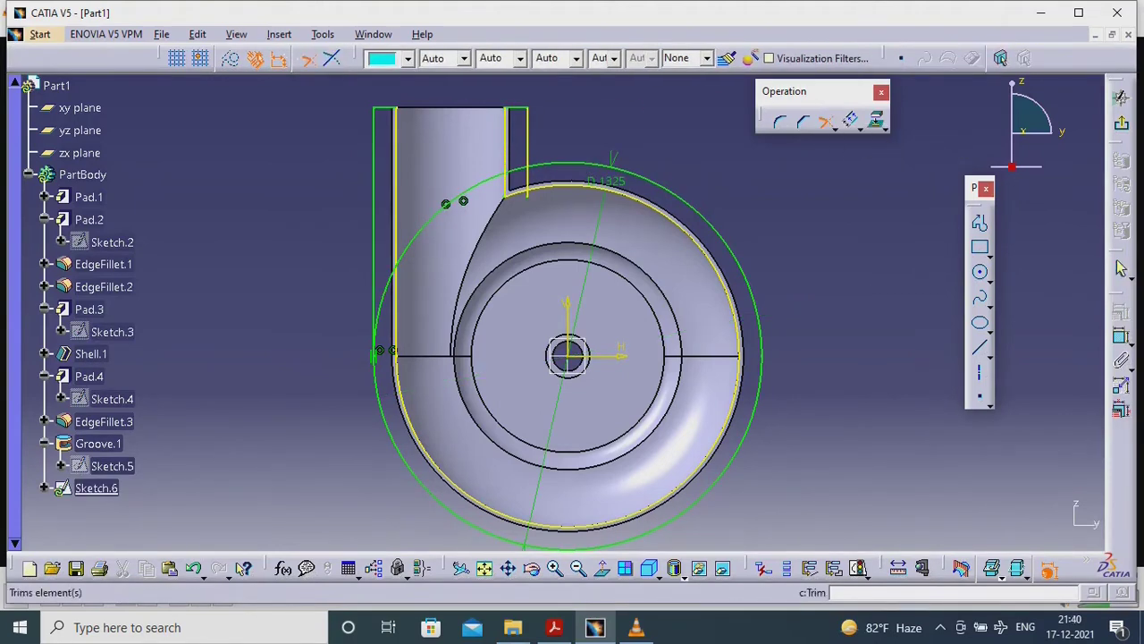
{"action": "left_click", "coordinate": [384, 393]}
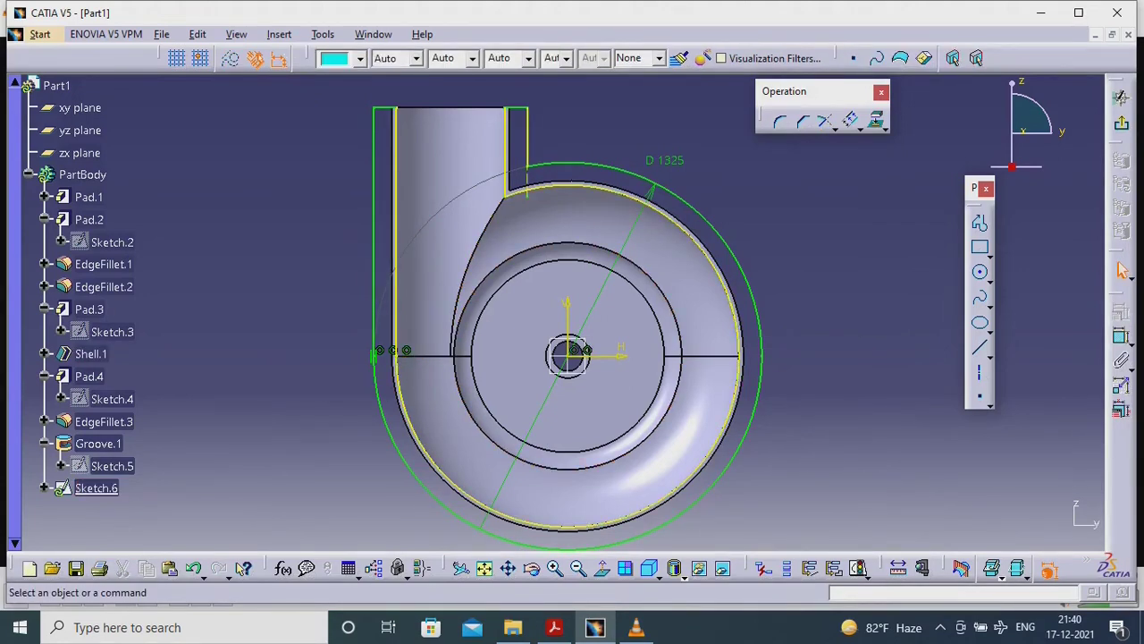
Exit the rim sketch, check its thickness in the PDF drawing, and pad the sketch into a solid rim around the casing and outlet
{"action": "left_click", "coordinate": [1120, 96]}
{"action": "left_click", "coordinate": [553, 627]}
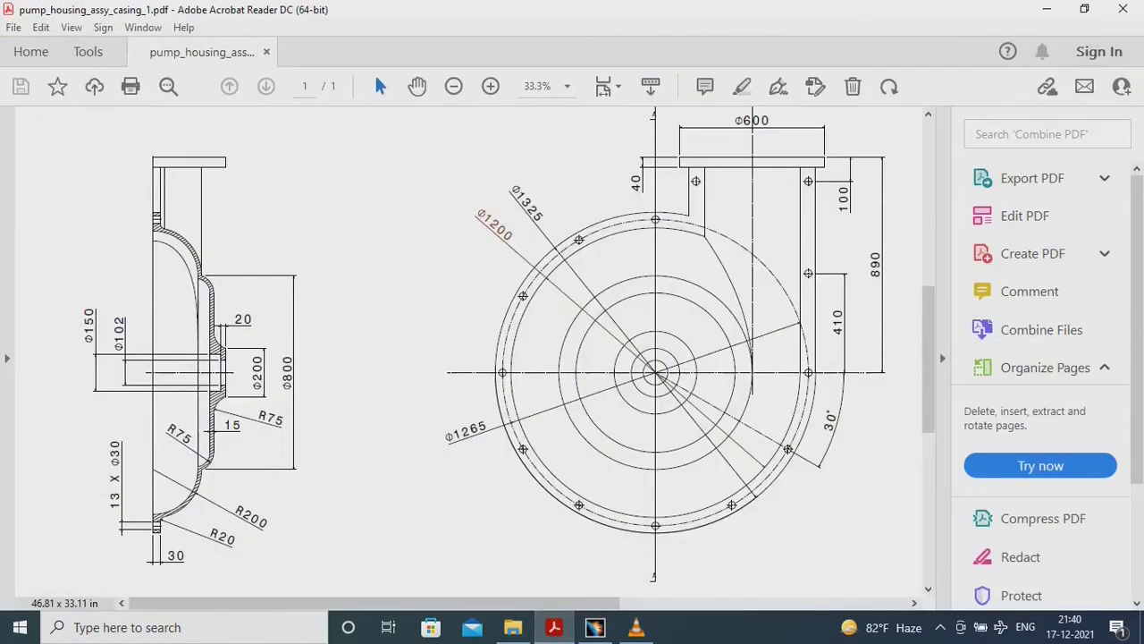
{"action": "left_click", "coordinate": [594, 626]}
{"action": "left_click", "coordinate": [1088, 231]}
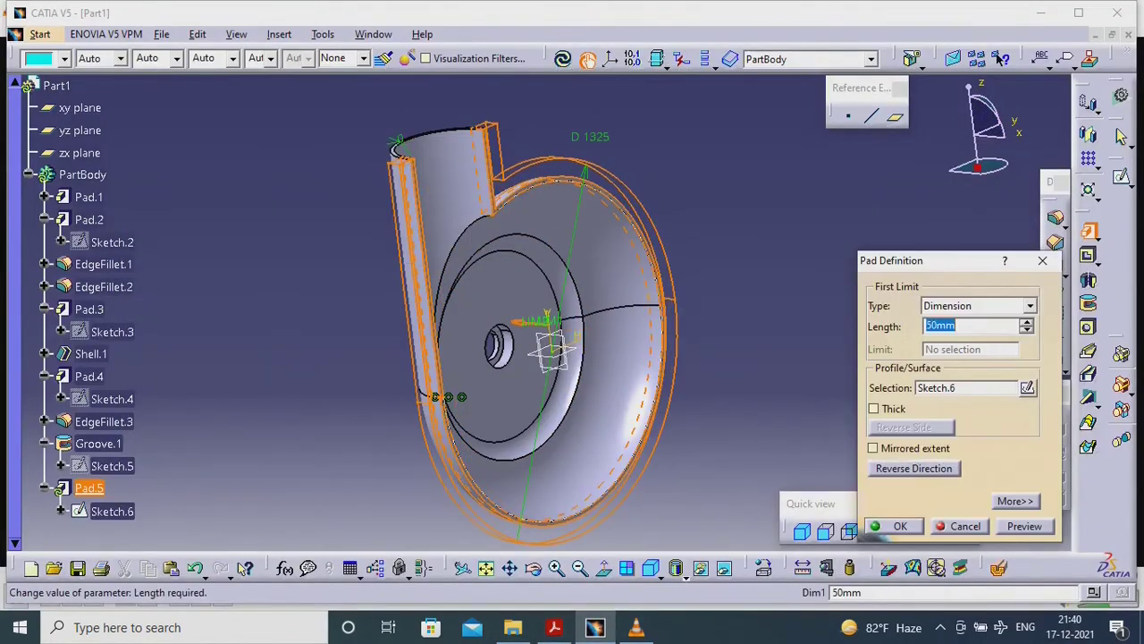
{"action": "key", "text": "Return"}
{"action": "middle_click_drag", "start_coordinate": [447, 339], "coordinate": [572, 353]}
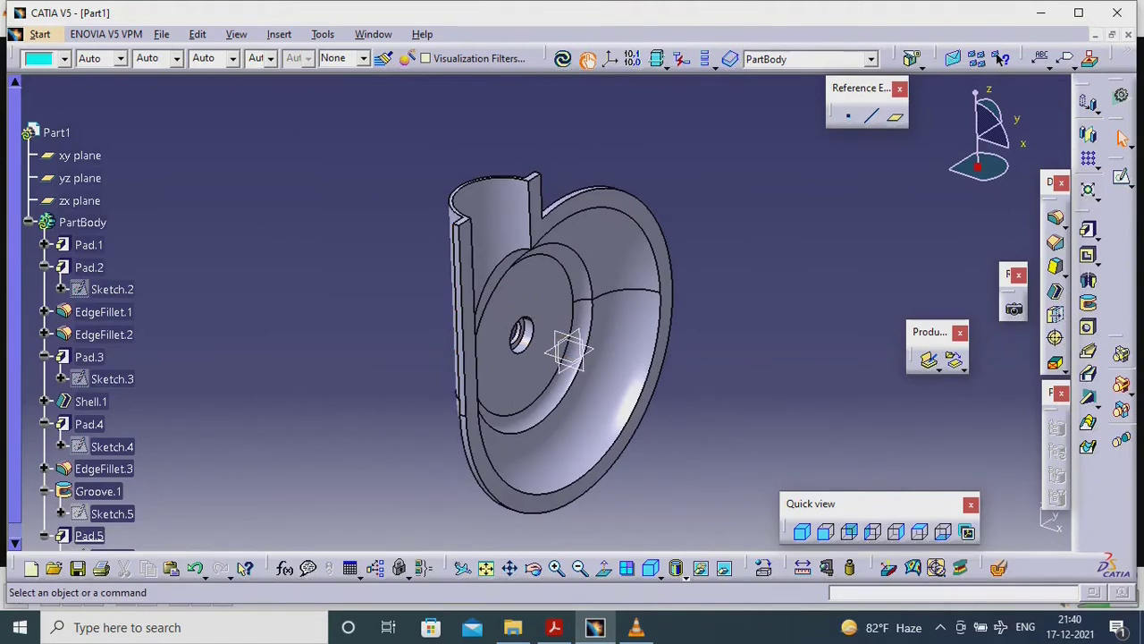
Start a new axis system with its origin point at the centre of the circular edge at the outlet's open end
{"action": "right_click", "coordinate": [930, 383]}
{"action": "left_click", "coordinate": [947, 401]}
{"action": "left_click", "coordinate": [1020, 348]}
{"action": "left_click", "coordinate": [966, 421]}
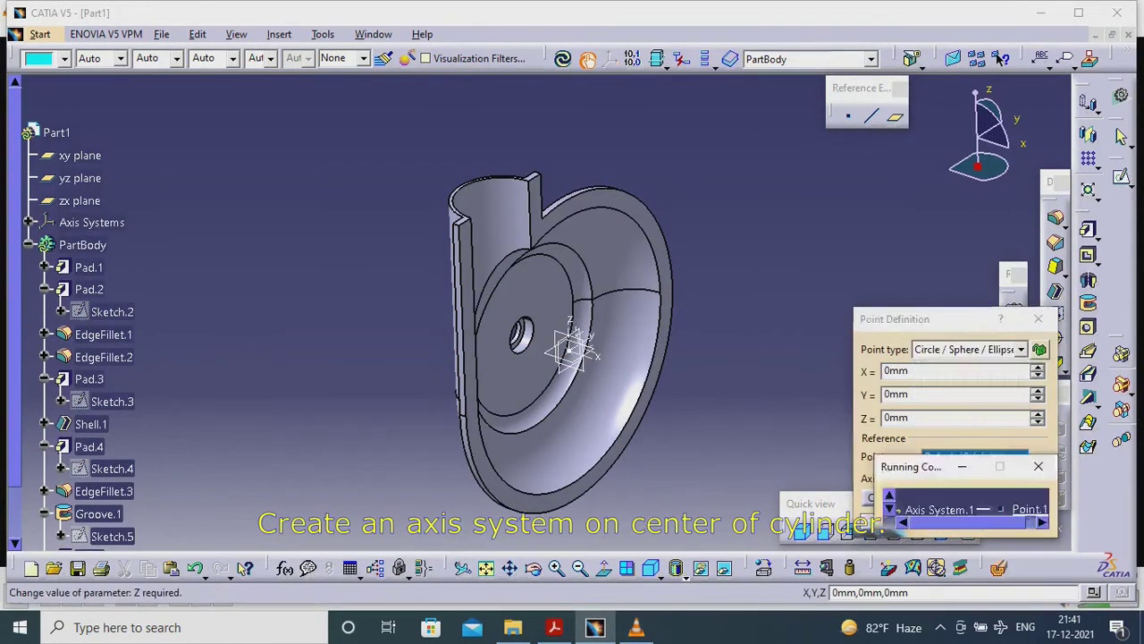
{"action": "left_click", "coordinate": [483, 182]}
{"action": "left_click", "coordinate": [894, 521]}
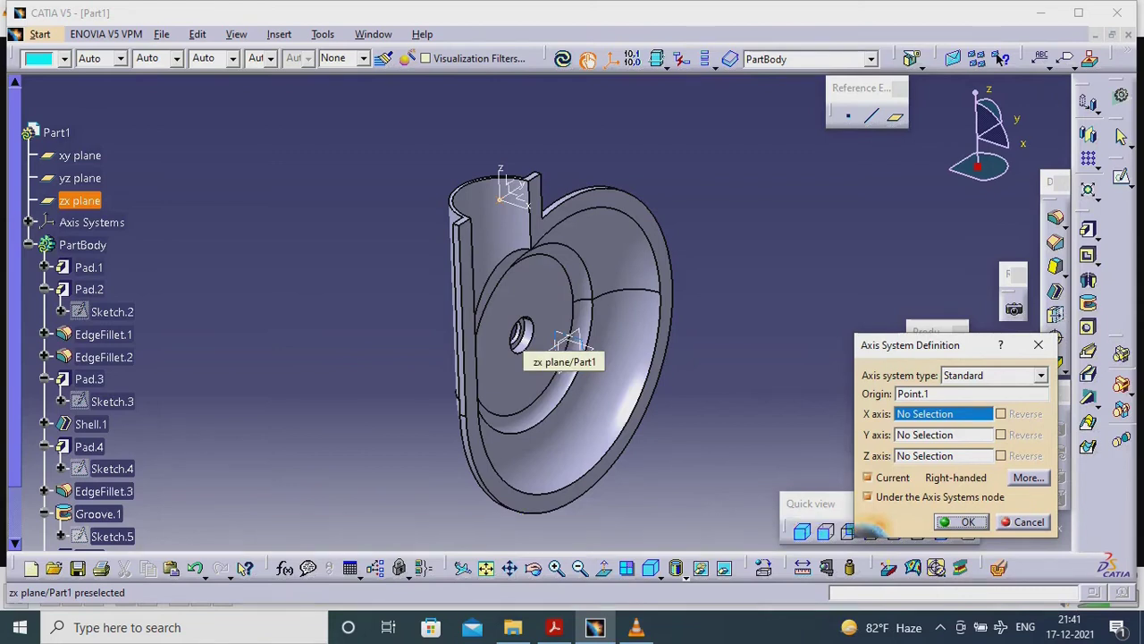
Align the outlet axis system with the zx plane for X and the yz plane for Y, and create it
{"action": "left_click", "coordinate": [567, 348]}
{"action": "left_click", "coordinate": [568, 348]}
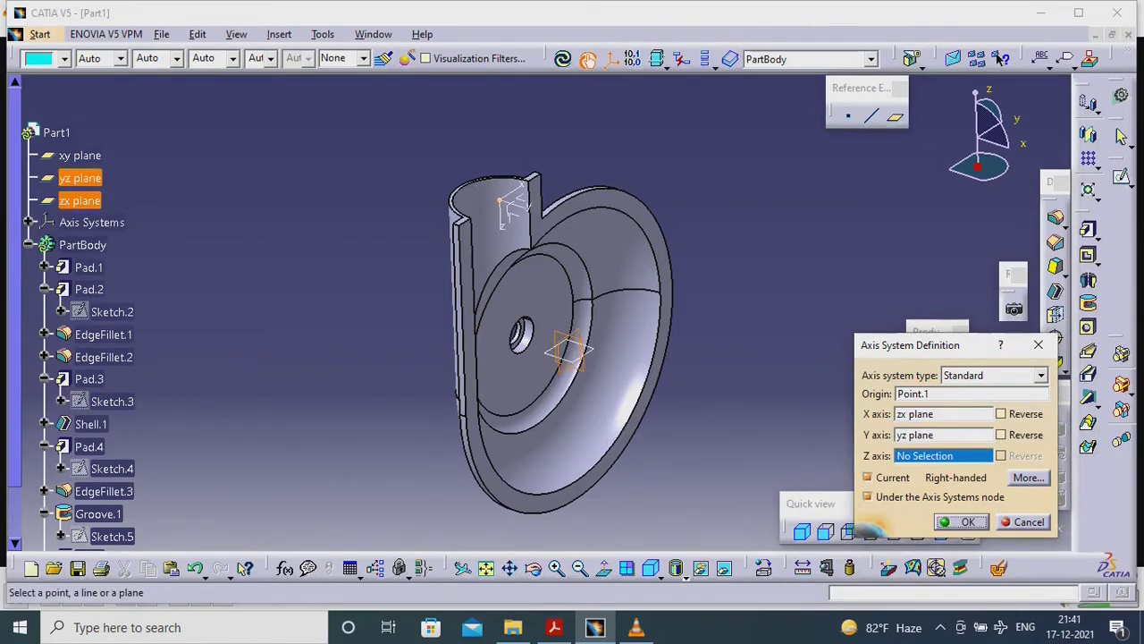
{"action": "left_click", "coordinate": [961, 521]}
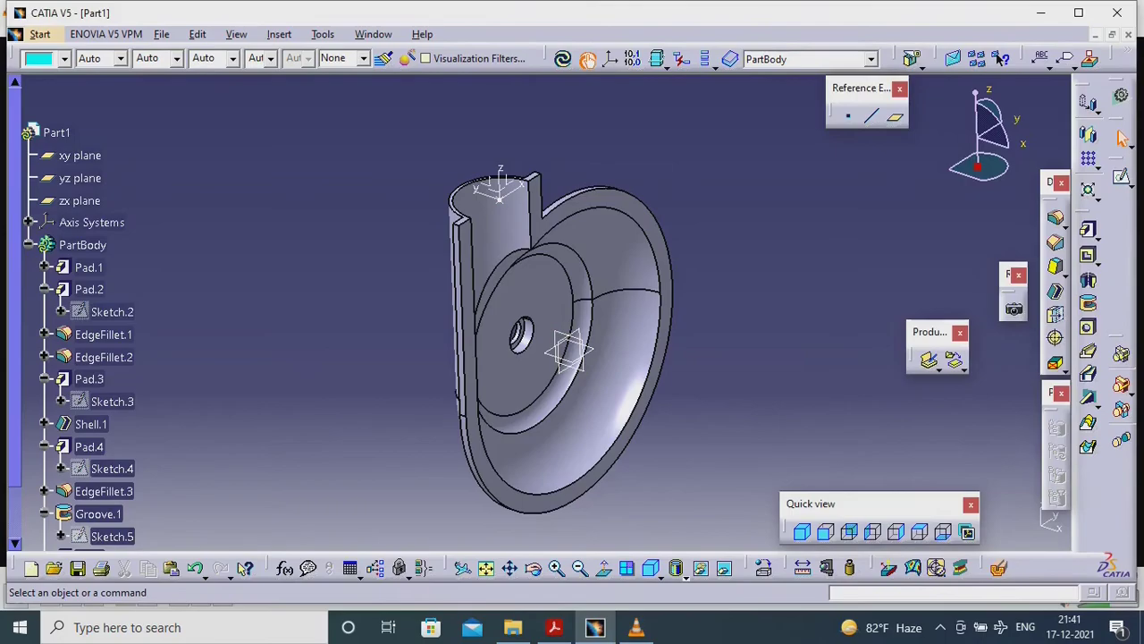
Sketch a rectangle of about 107 by 214 mm from the outlet rim's end on the xz plane of the outlet axis system
{"action": "key", "text": "alt+Tab"}
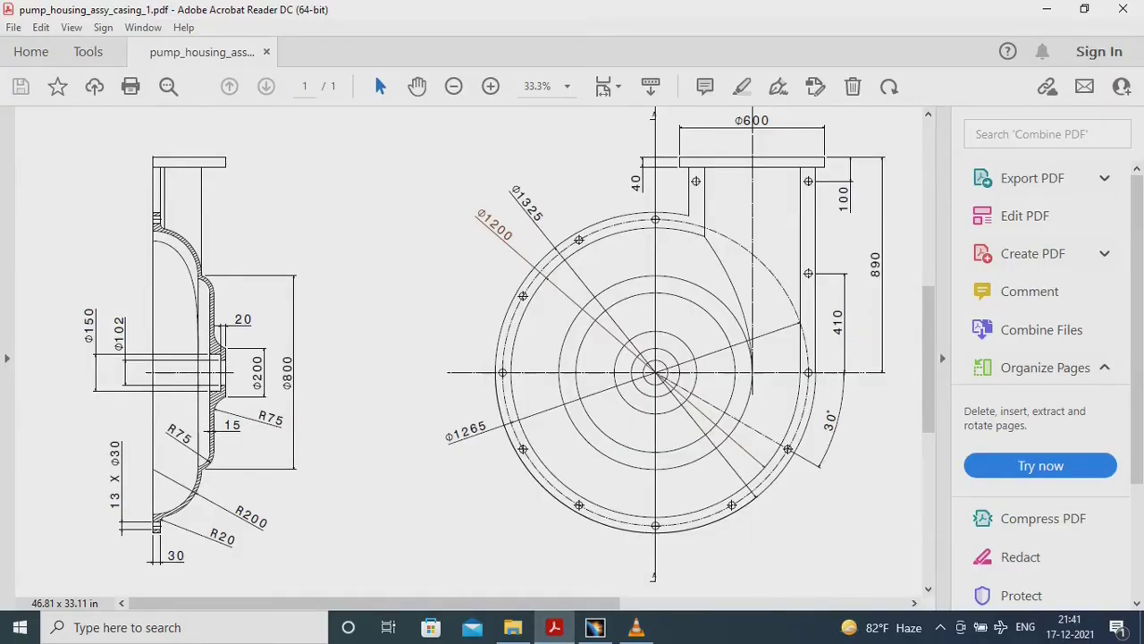
{"action": "key", "text": "alt+Tab"}
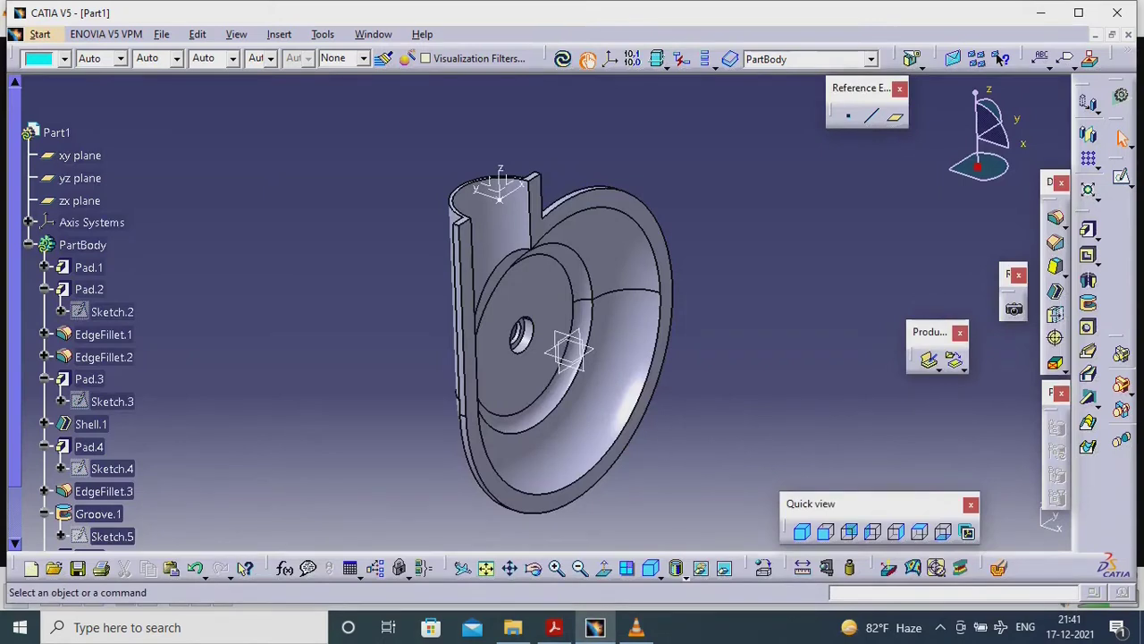
{"action": "left_click", "coordinate": [998, 59]}
{"action": "left_click", "coordinate": [499, 189]}
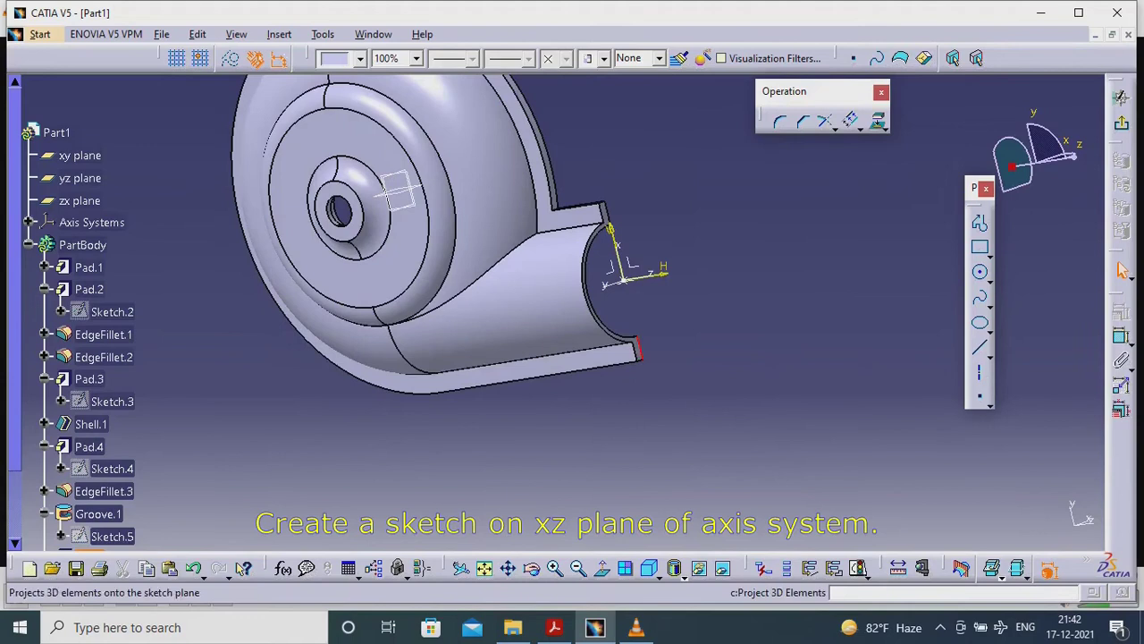
{"action": "left_click", "coordinate": [980, 247]}
{"action": "left_click", "coordinate": [637, 338]}
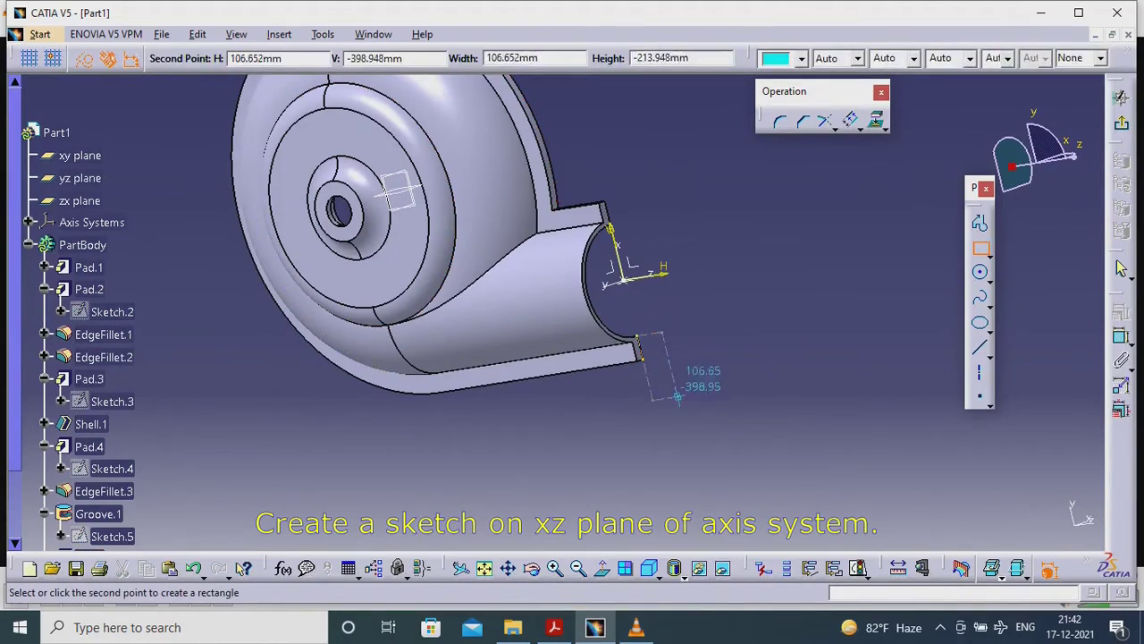
{"action": "left_click", "coordinate": [677, 400]}
{"action": "key", "text": "alt+Tab"}
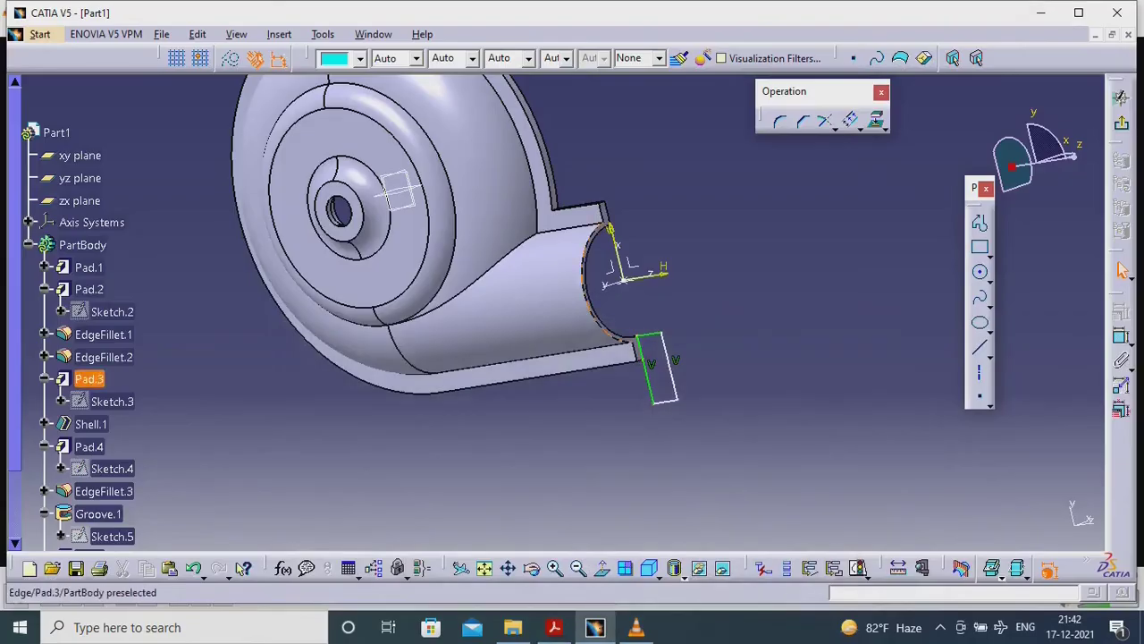
{"action": "key", "text": "alt+Tab"}
Dimension the rectangle's thickness along the outlet axis and set it to 40 mm
{"action": "left_click", "coordinate": [1122, 335]}
{"action": "left_click", "coordinate": [645, 369]}
{"action": "left_click", "coordinate": [661, 368]}
{"action": "double_click", "coordinate": [661, 369]}
{"action": "type", "text": "40"}
{"action": "key", "text": "Return"}
Dimension the distance from the outlet axis to the rectangle's outer edge and set it to 300 mm
{"action": "middle_click_drag", "start_coordinate": [446, 304], "coordinate": [501, 268]}
{"action": "left_click", "coordinate": [659, 281]}
{"action": "left_click", "coordinate": [693, 210]}
{"action": "double_click", "coordinate": [697, 206]}
{"action": "type", "text": "300"}
{"action": "key", "text": "Return"}
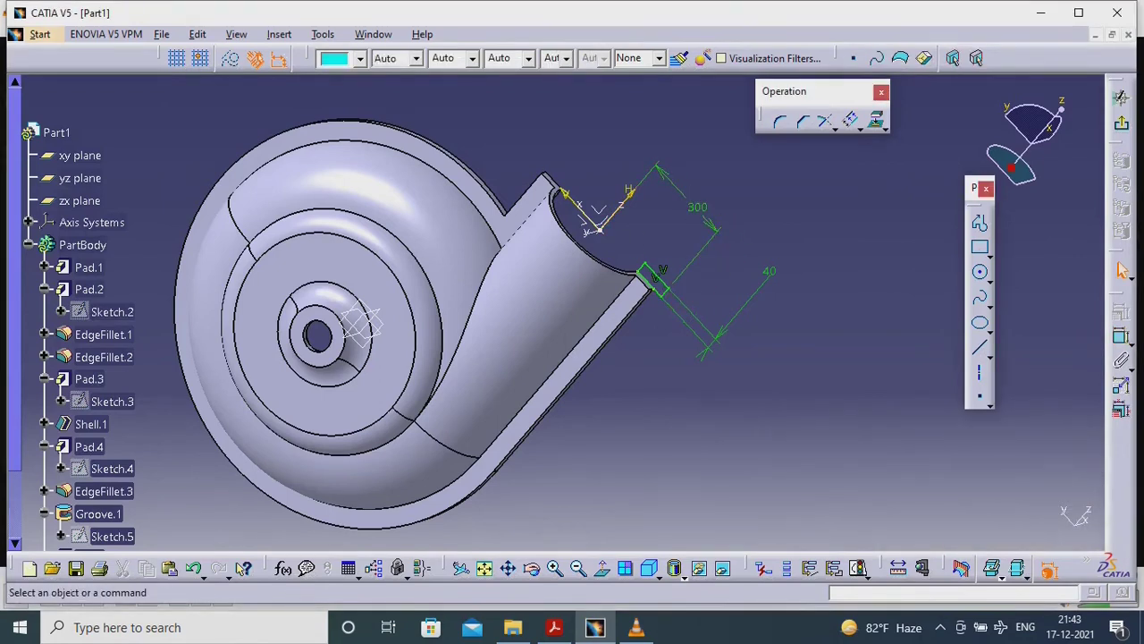
Exit the sketch and revolve the rectangle 180 degrees about the outlet axis as a Shaft to form the outlet flange
{"action": "left_click", "coordinate": [1121, 97]}
{"action": "left_click", "coordinate": [1089, 283]}
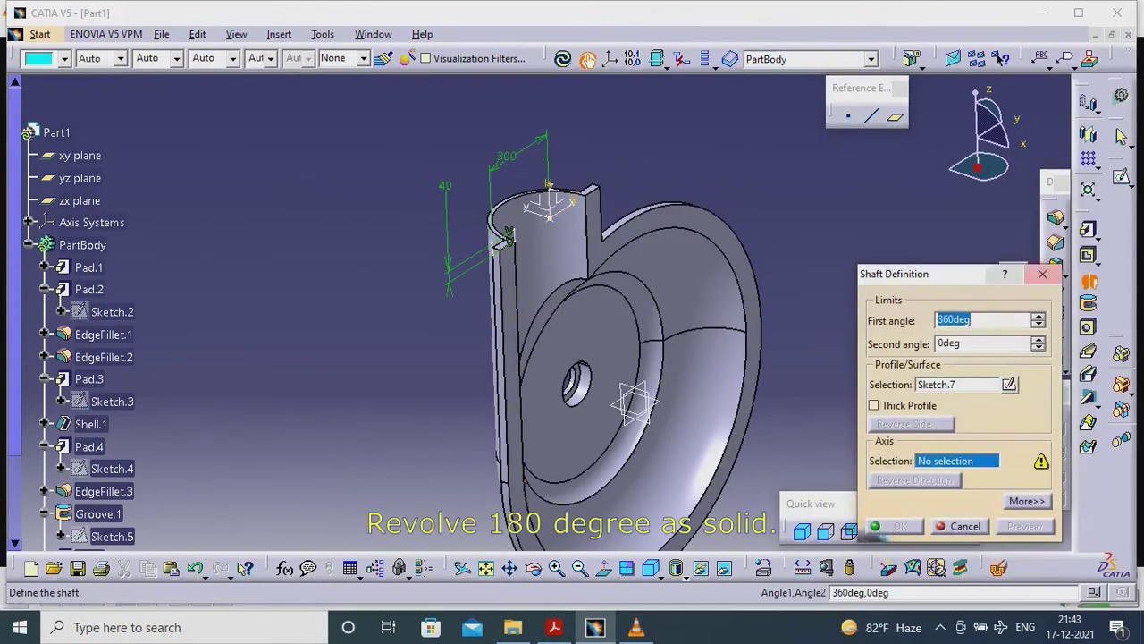
{"action": "type", "text": "180"}
{"action": "key", "text": "Return"}
{"action": "key", "text": "Return"}
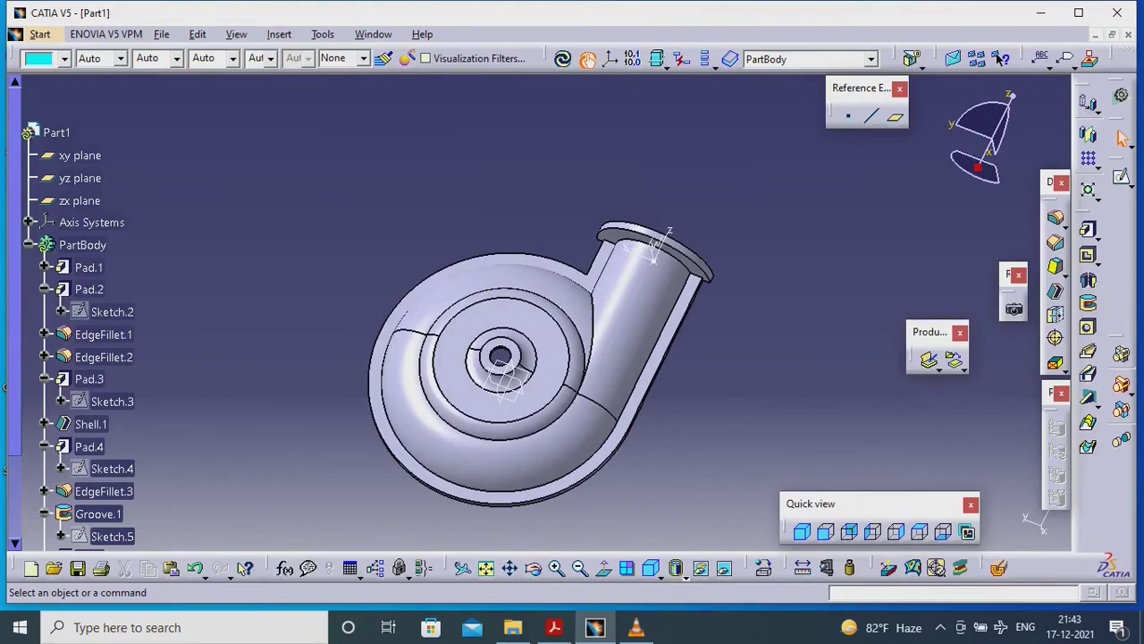
Set the part number to casing in the part's properties and save the part as casing_1
{"action": "left_click", "coordinate": [554, 626]}
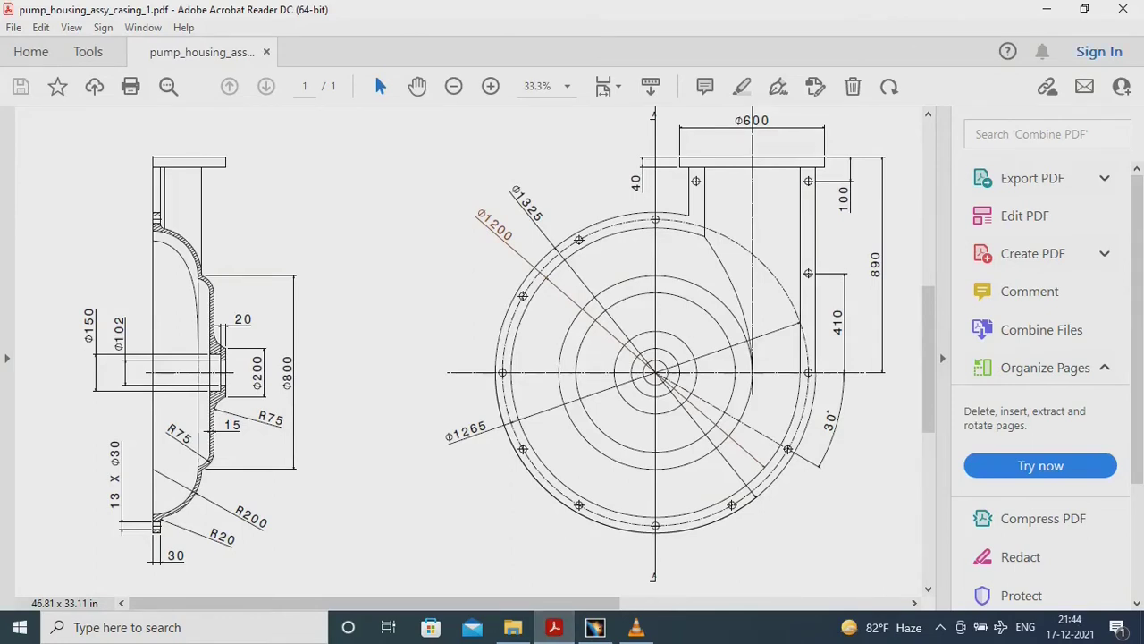
{"action": "left_click", "coordinate": [595, 627]}
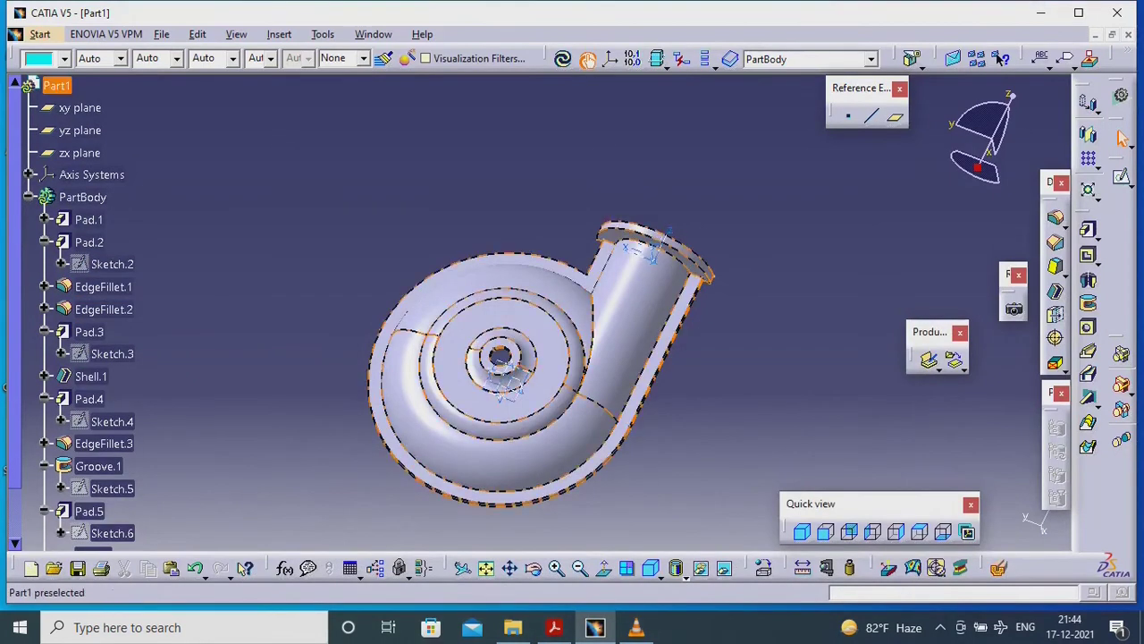
{"action": "right_click", "coordinate": [57, 87]}
{"action": "left_click", "coordinate": [107, 159]}
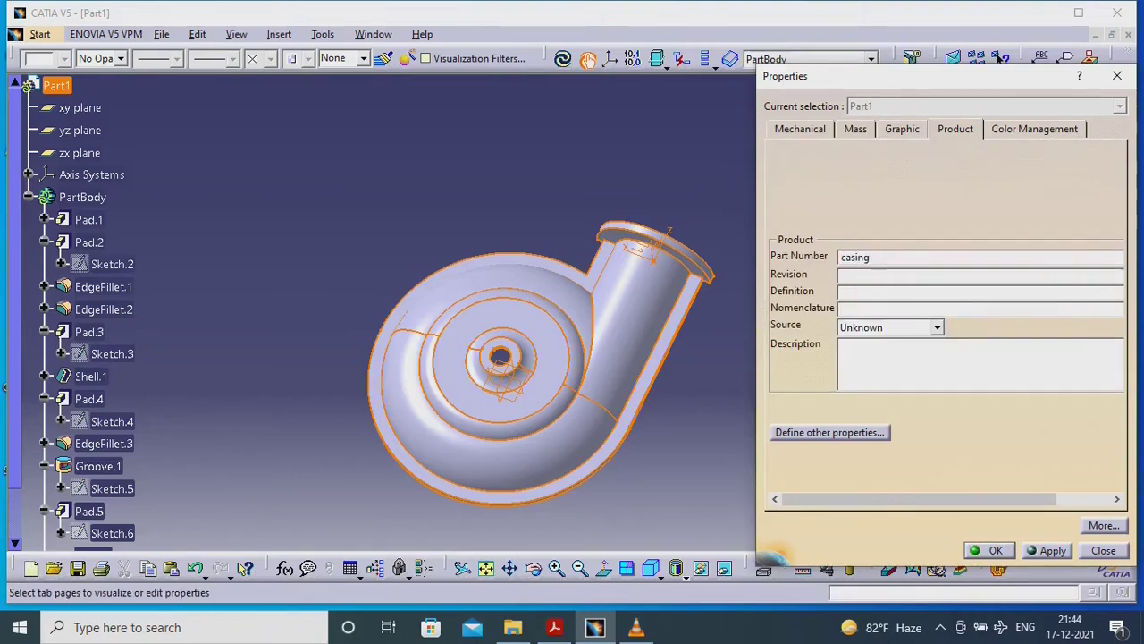
{"action": "key", "text": "Return"}
{"action": "key", "text": "alt+f"}
{"action": "key", "text": "Escape"}
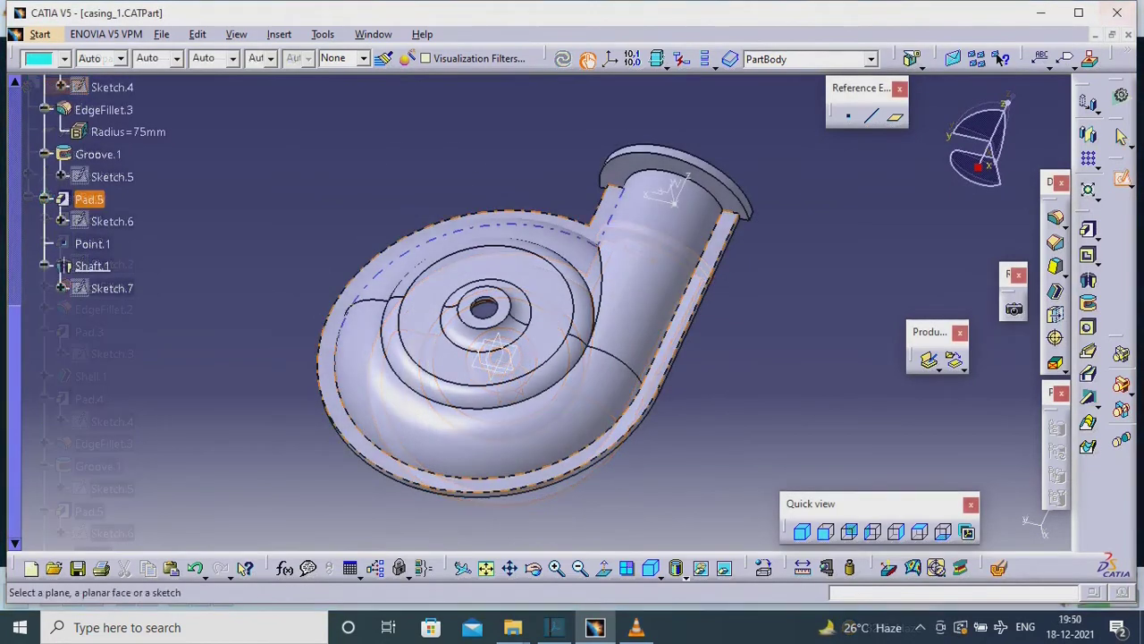
Start a sketch on the rim's face and draw a circle about 1498 mm in diameter centred on the origin
{"action": "left_click", "coordinate": [88, 199]}
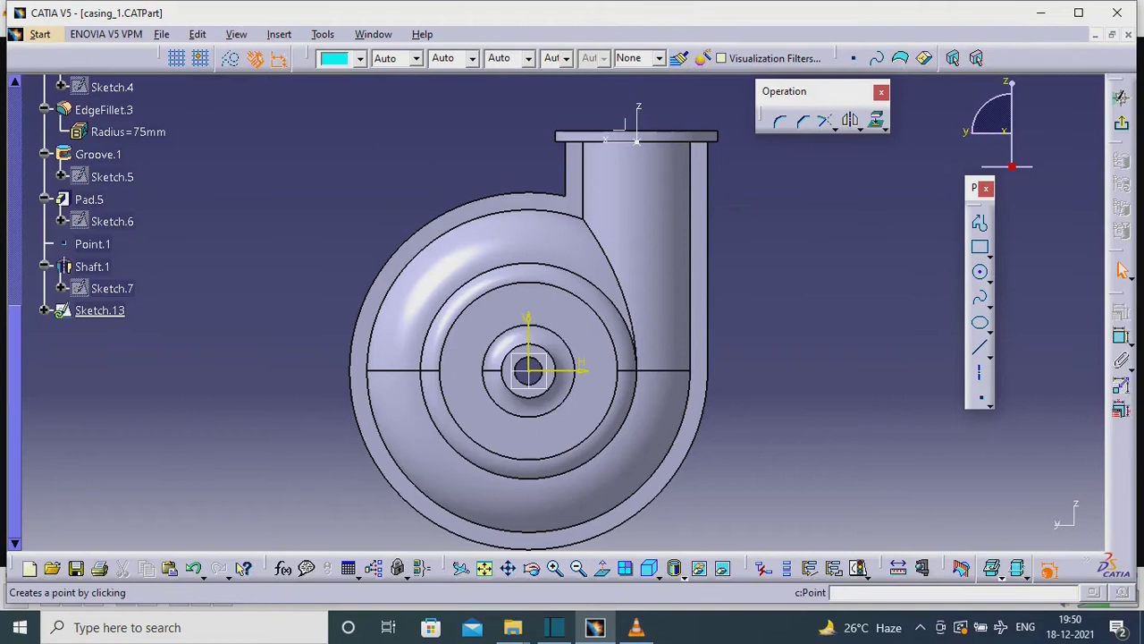
{"action": "left_click", "coordinate": [980, 271]}
{"action": "left_click", "coordinate": [528, 369]}
{"action": "left_click", "coordinate": [715, 447]}
Open the pump_housing_assy_casing_1 PDF from the pump_casing_assy folder and examine the rim's hole circle and spacing
{"action": "mouse_move", "coordinate": [512, 627]}
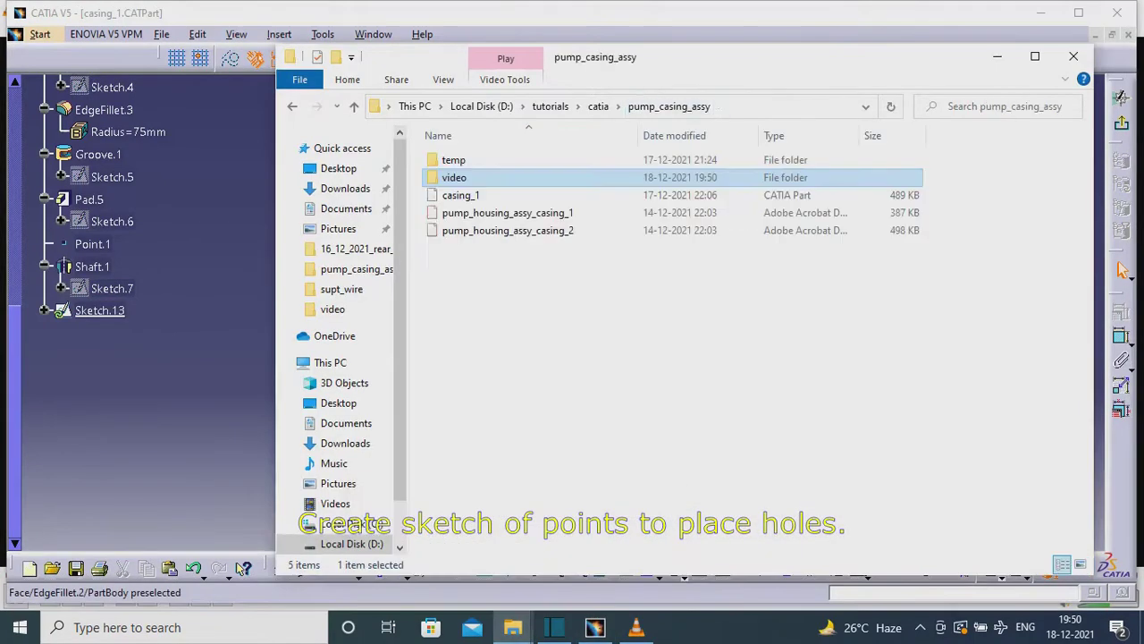
{"action": "left_click", "coordinate": [432, 554]}
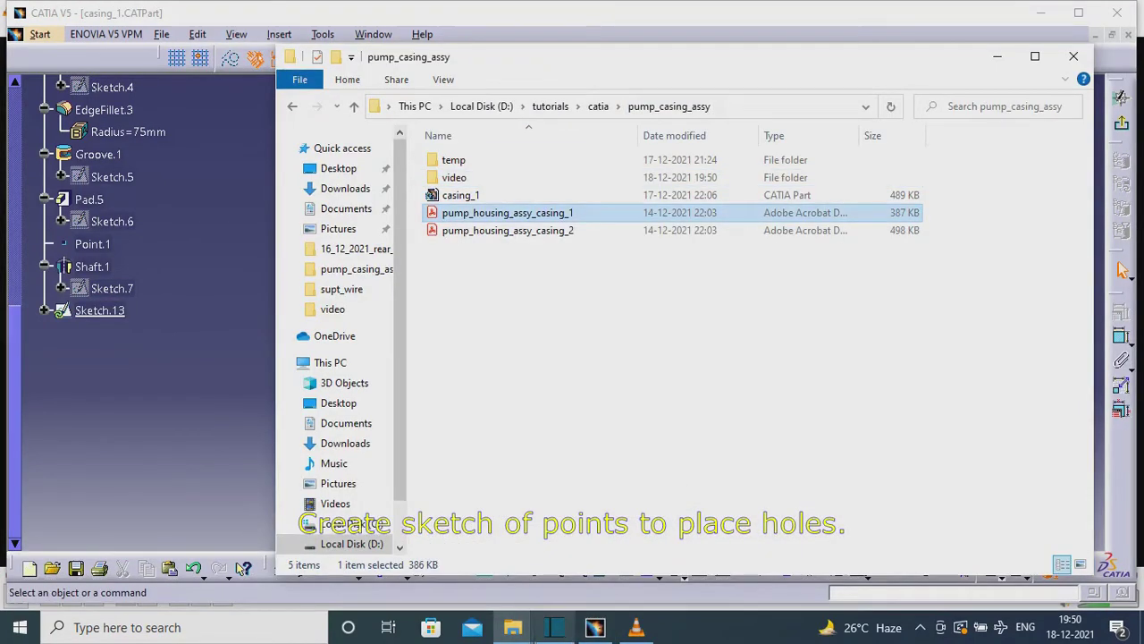
{"action": "key", "text": "Return"}
{"action": "scroll", "coordinate": [474, 348], "scroll_direction": "up", "scroll_amount": 2, "text": "ctrl"}
{"action": "scroll", "coordinate": [474, 349], "scroll_direction": "down", "scroll_amount": 3}
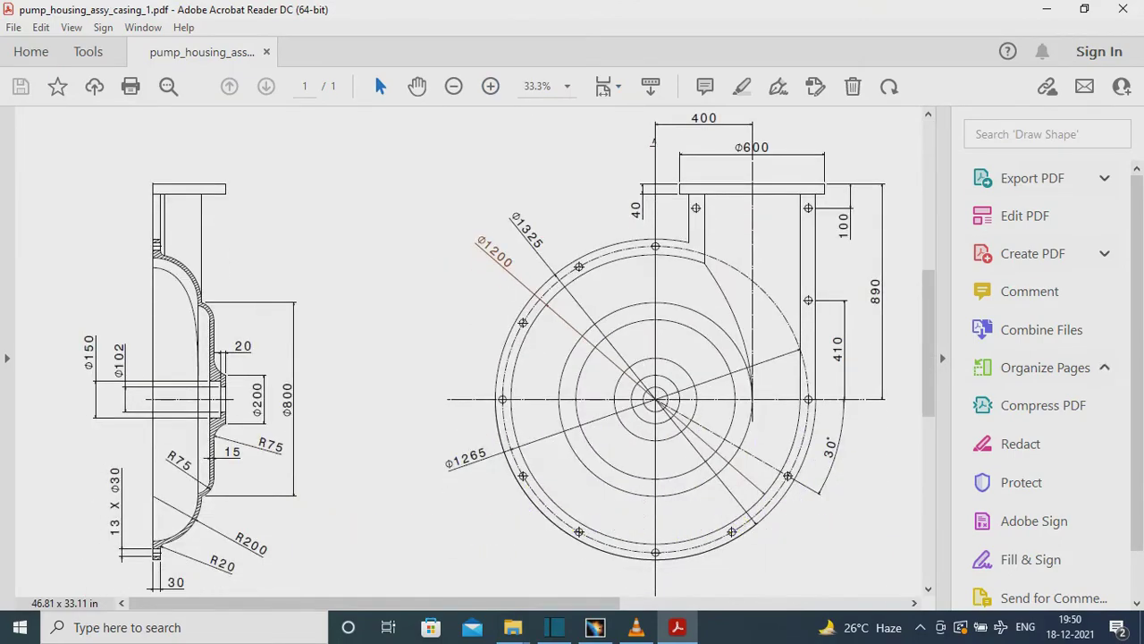
In CATIA, set the origin-centred circle's diameter to 1265 mm and convert it to construction geometry
{"action": "key", "text": "alt+Tab"}
{"action": "left_click", "coordinate": [898, 568]}
{"action": "left_click", "coordinate": [715, 320]}
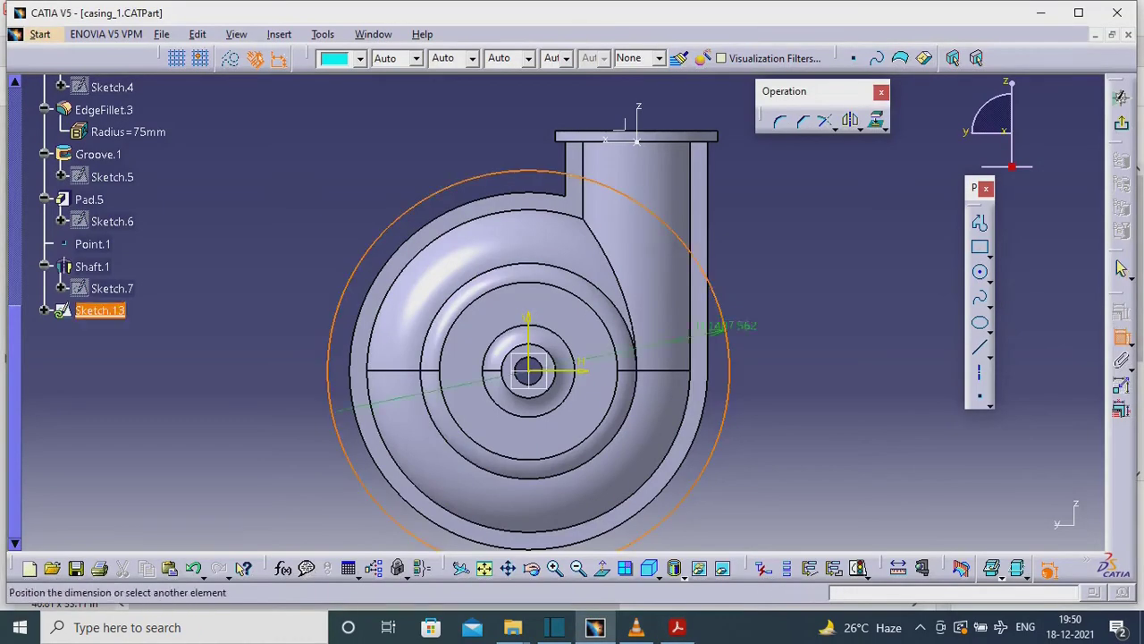
{"action": "left_click", "coordinate": [797, 290]}
{"action": "double_click", "coordinate": [798, 289]}
{"action": "type", "text": "1265"}
{"action": "key", "text": "Return"}
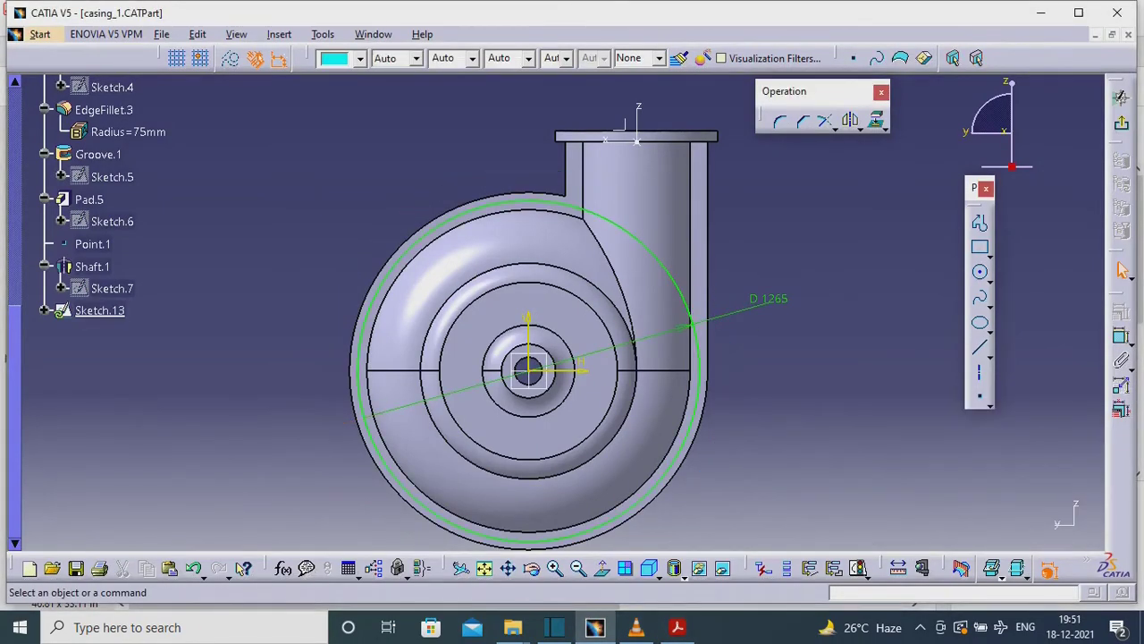
{"action": "left_click", "coordinate": [231, 58]}
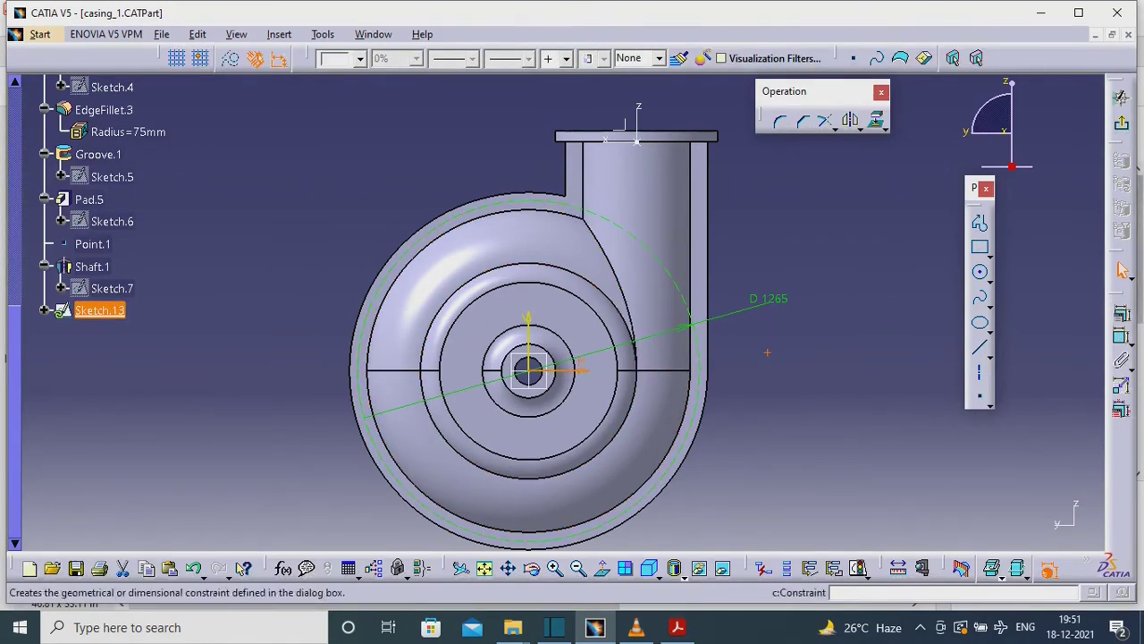
Constrain the new point beside the casing to coincide with the horizontal axis and the 1265 mm construction circle
{"action": "left_click", "coordinate": [922, 569]}
{"action": "left_click", "coordinate": [999, 526]}
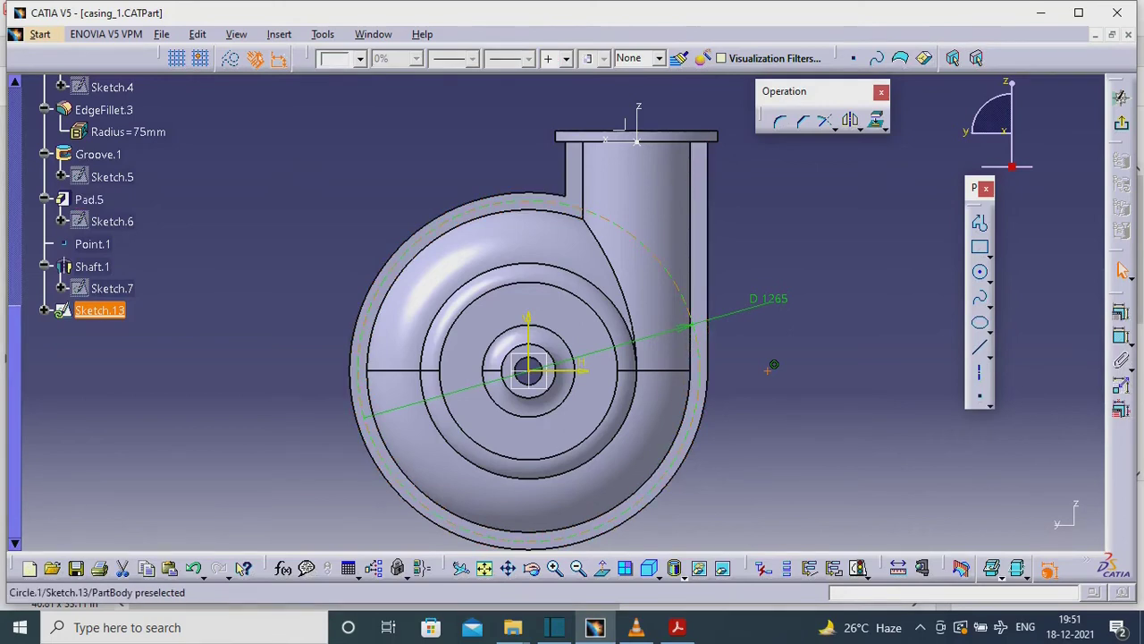
{"action": "left_click", "coordinate": [922, 569]}
{"action": "key", "text": "Return"}
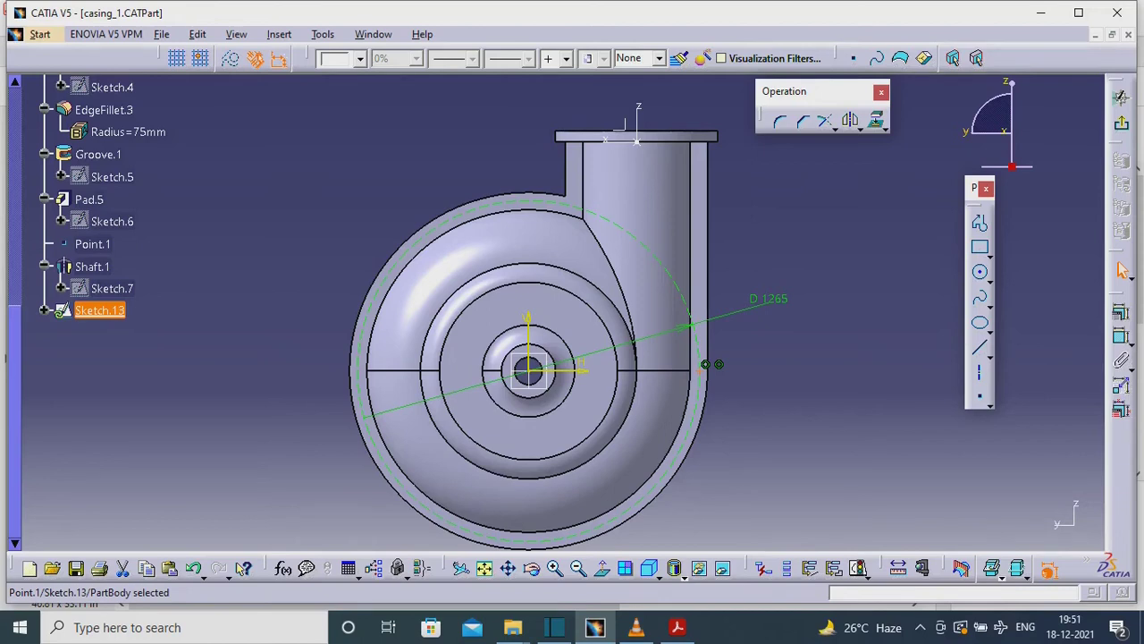
Rotate and duplicate the rim point about the origin in -30 degree increments, around to the uppermost point of the construction circle
{"action": "left_click", "coordinate": [860, 128]}
{"action": "left_click", "coordinate": [945, 144]}
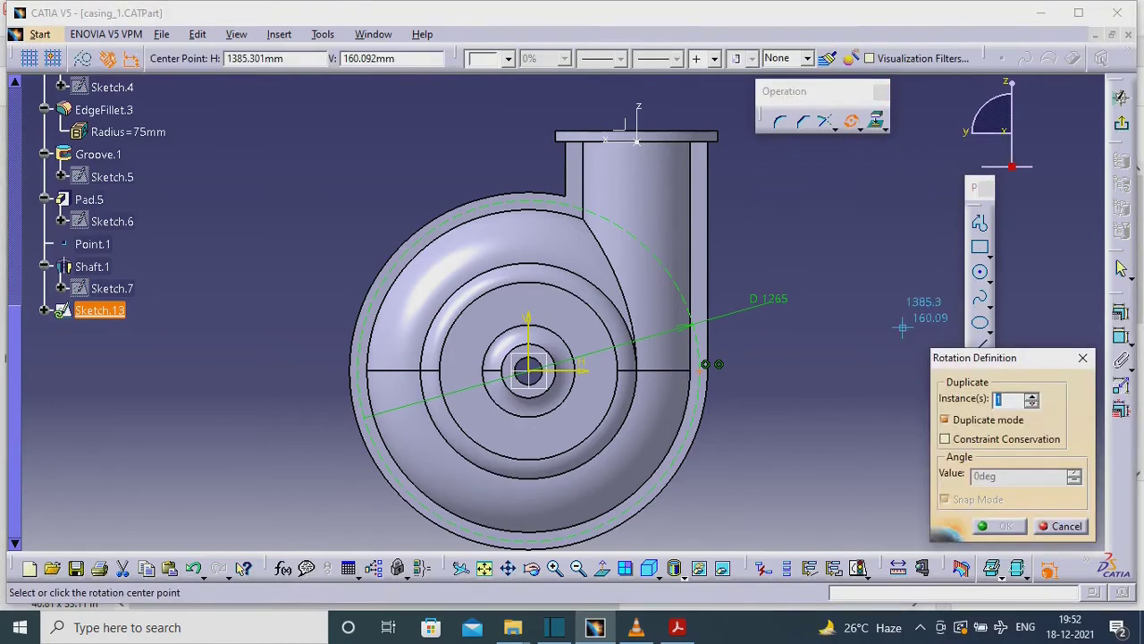
{"action": "left_click", "coordinate": [529, 369]}
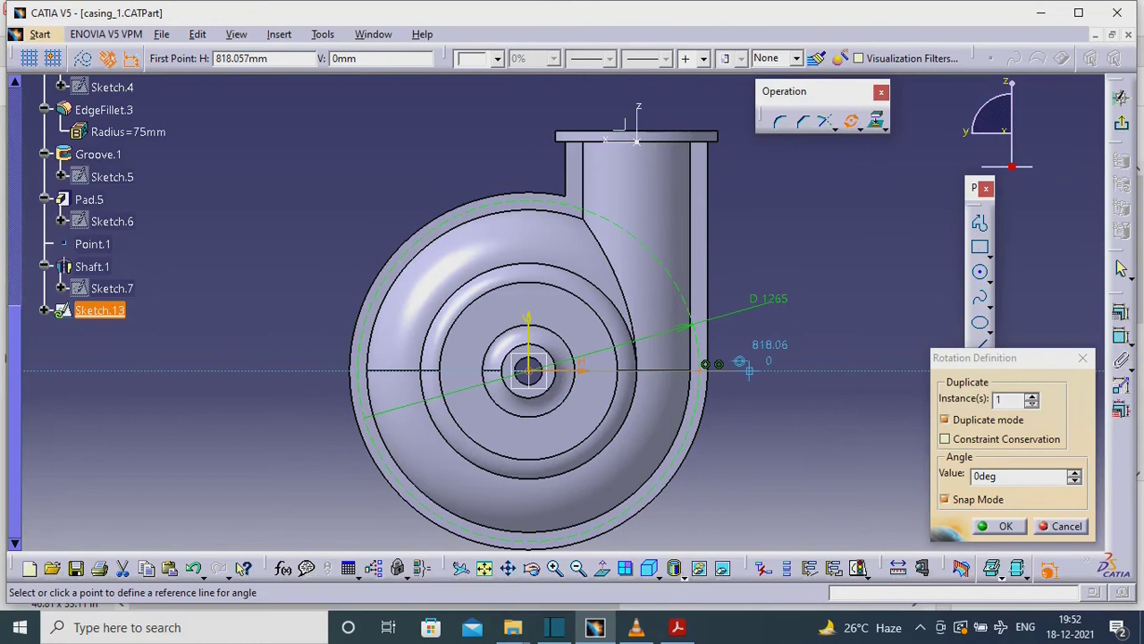
{"action": "left_click", "coordinate": [748, 369]}
{"action": "left_click", "coordinate": [892, 452]}
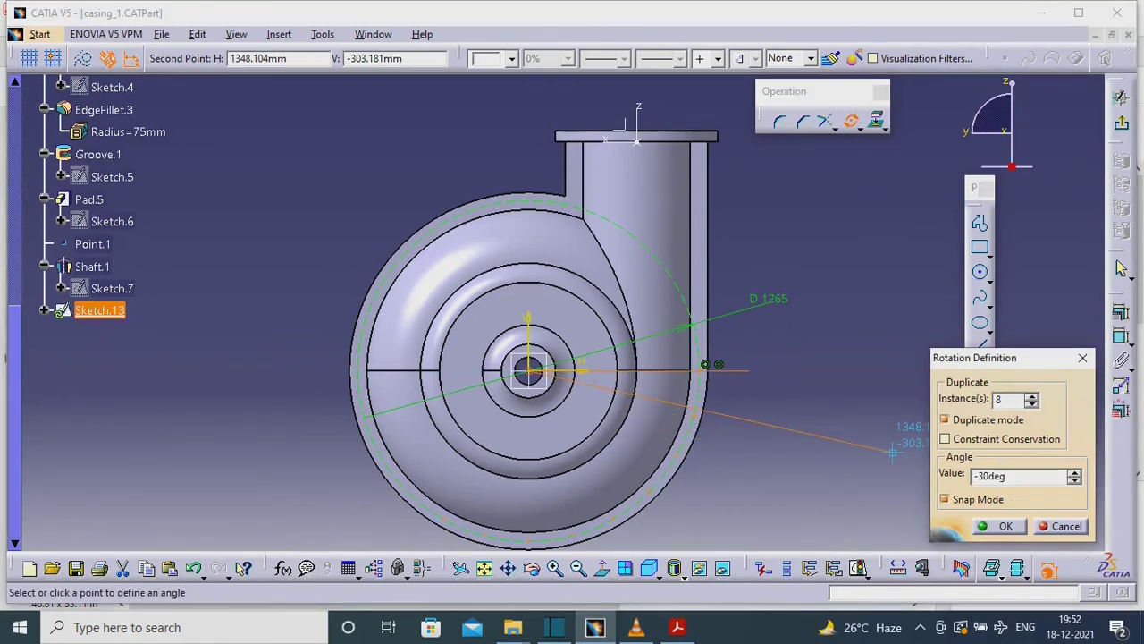
{"action": "key", "text": "Return"}
Draw a vertical construction line up from the first rim point along the outlet's rim and place a point on it
{"action": "left_click", "coordinate": [986, 399]}
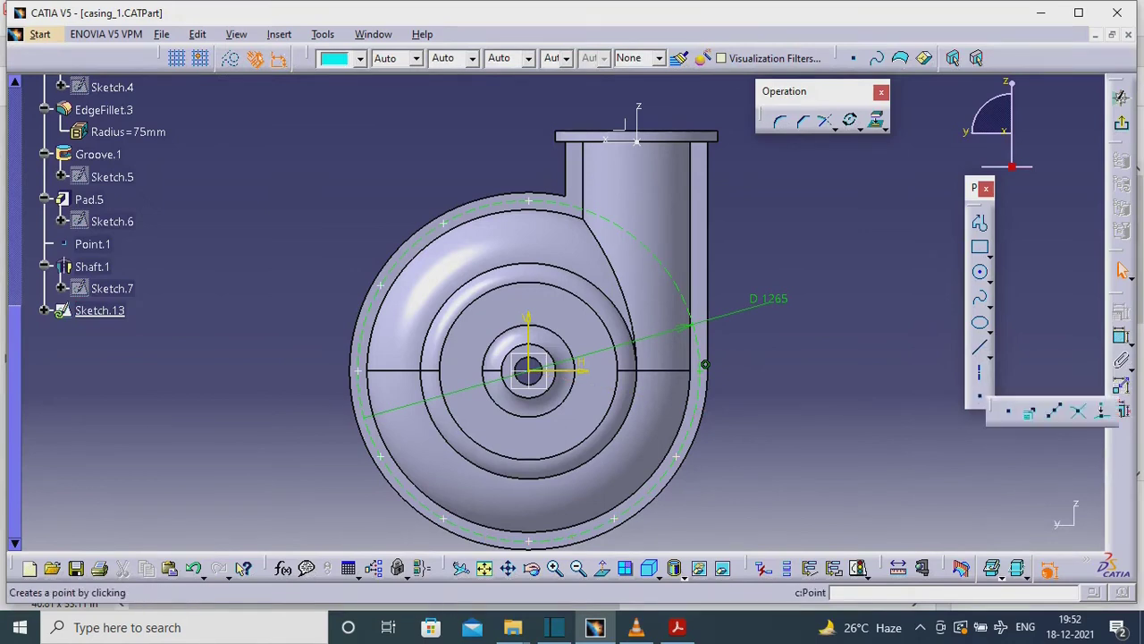
{"action": "left_click", "coordinate": [980, 347]}
{"action": "key", "text": "Escape"}
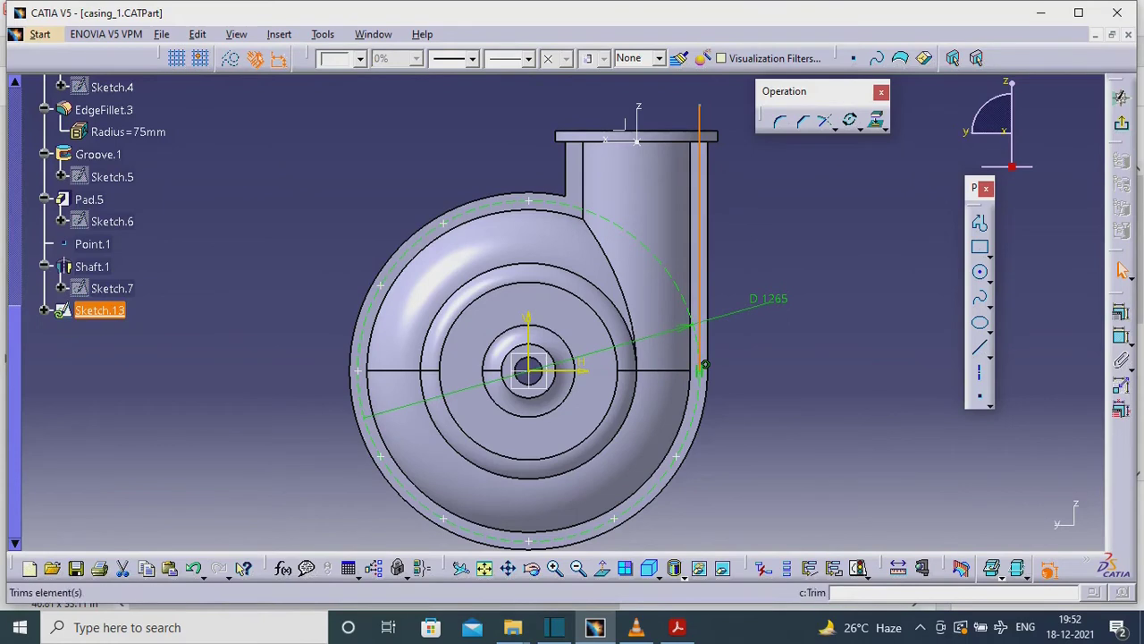
{"action": "left_click", "coordinate": [979, 396]}
{"action": "left_click", "coordinate": [705, 286]}
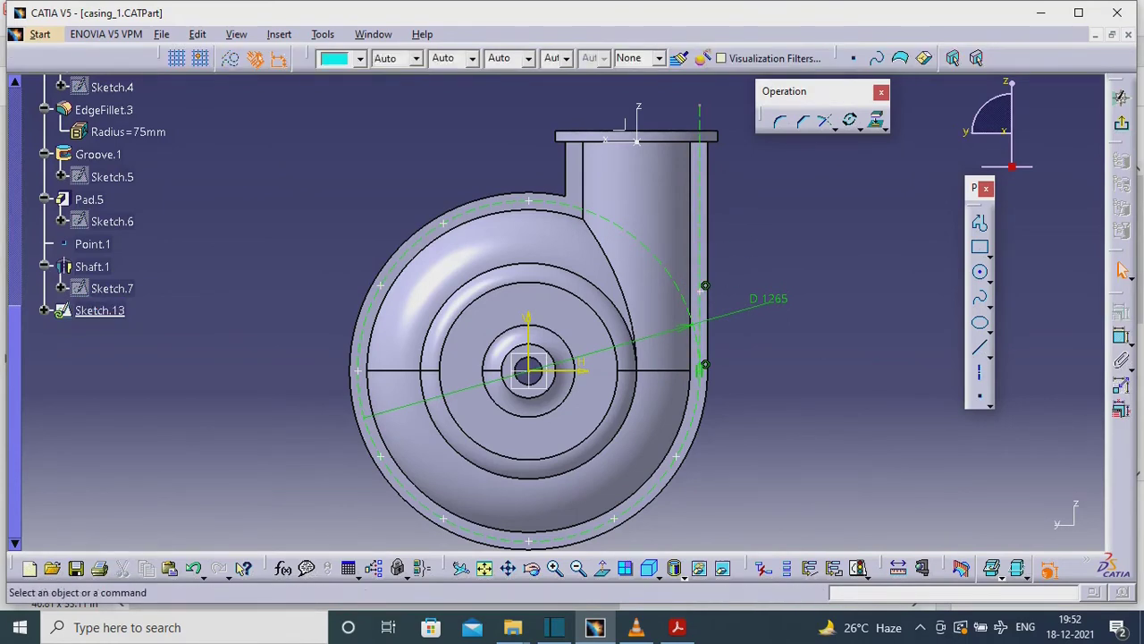
Dimension the height of the point on the vertical construction line above the first rim point and set it to 410 mm
{"action": "left_click", "coordinate": [1119, 337]}
{"action": "left_click", "coordinate": [705, 285]}
{"action": "left_click", "coordinate": [809, 313]}
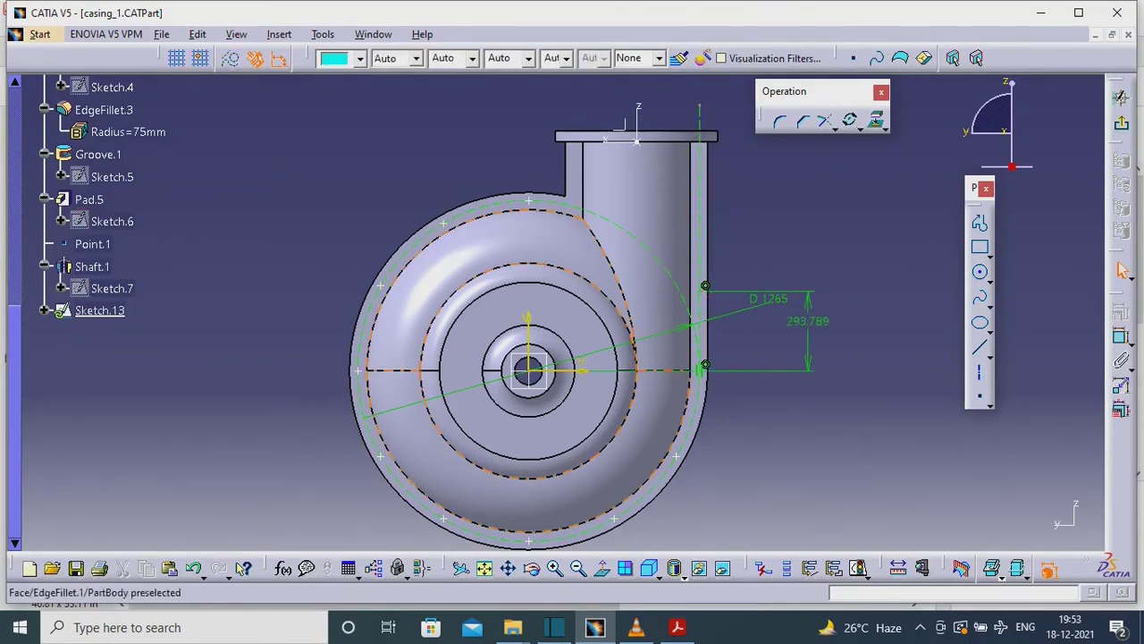
{"action": "left_click", "coordinate": [677, 626]}
{"action": "left_click", "coordinate": [594, 627]}
{"action": "double_click", "coordinate": [807, 320]}
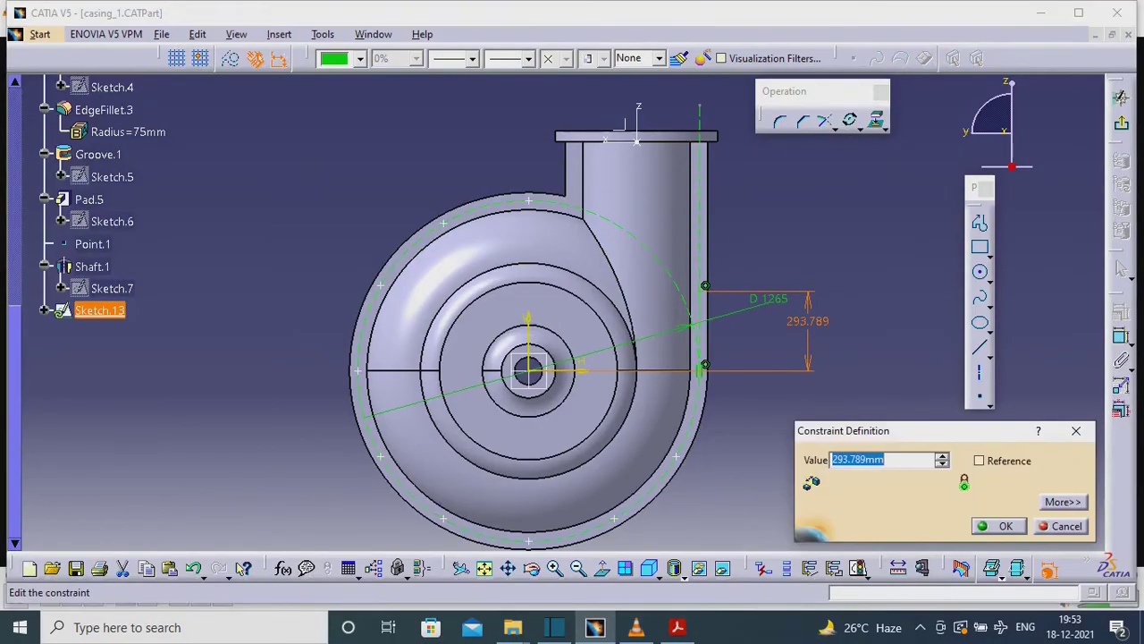
{"action": "type", "text": "410"}
{"action": "key", "text": "Return"}
Place a second point near the upper end of the construction line and dimension its distance below the outlet flange
{"action": "left_click", "coordinate": [706, 168]}
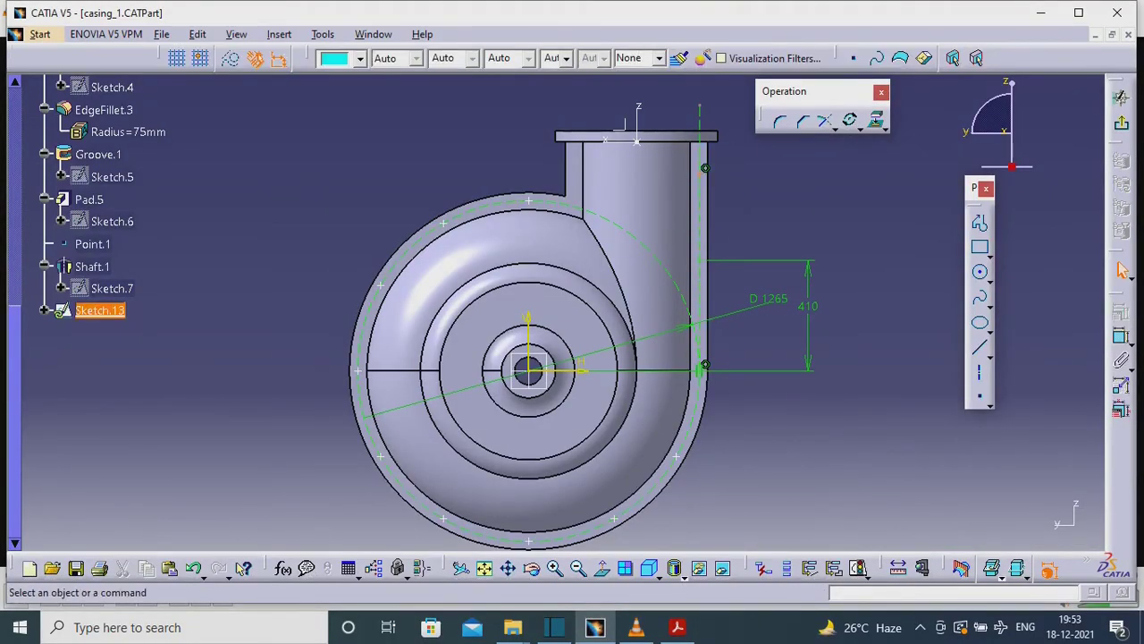
{"action": "left_click", "coordinate": [1119, 336]}
{"action": "left_click", "coordinate": [705, 168]}
{"action": "left_click", "coordinate": [625, 143]}
{"action": "left_click", "coordinate": [754, 148]}
{"action": "double_click", "coordinate": [754, 148]}
{"action": "key", "text": "Return"}
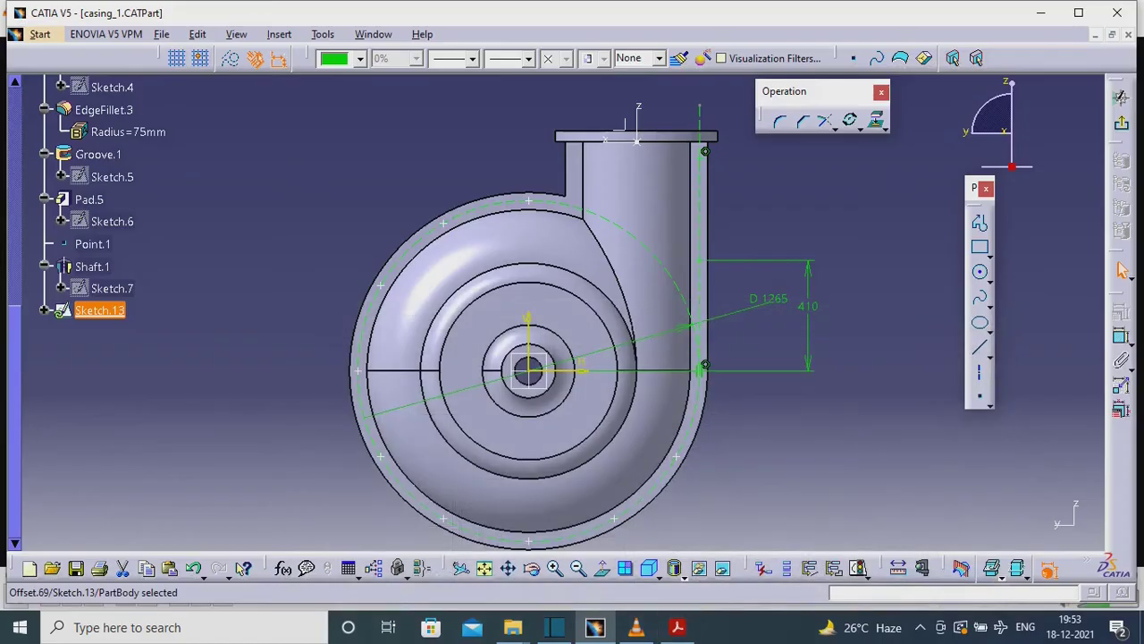
Dimension the construction line's distance from the outlet's centre axis as a reference dimension
{"action": "left_click", "coordinate": [638, 112]}
{"action": "left_click", "coordinate": [700, 110]}
{"action": "left_click", "coordinate": [706, 100]}
{"action": "double_click", "coordinate": [723, 99]}
{"action": "left_click", "coordinate": [978, 460]}
{"action": "left_click", "coordinate": [998, 525]}
Draw a vertical construction line along the rim on the outlet's opposite side and place a point on it just below the flange
{"action": "left_click", "coordinate": [979, 222]}
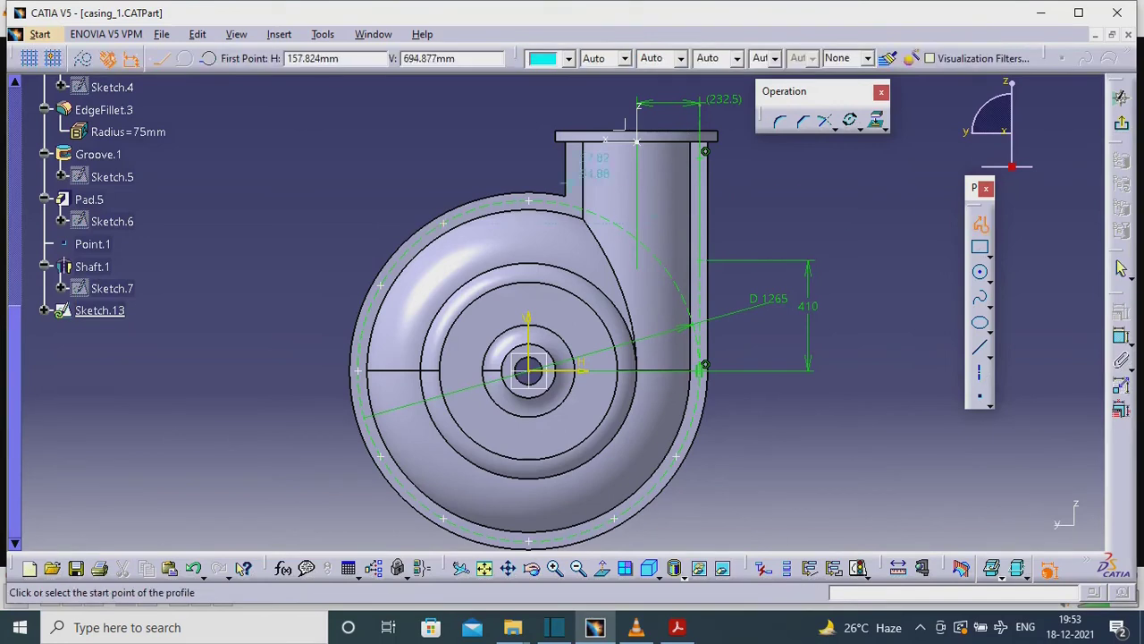
{"action": "left_click", "coordinate": [574, 100]}
{"action": "double_click", "coordinate": [574, 192]}
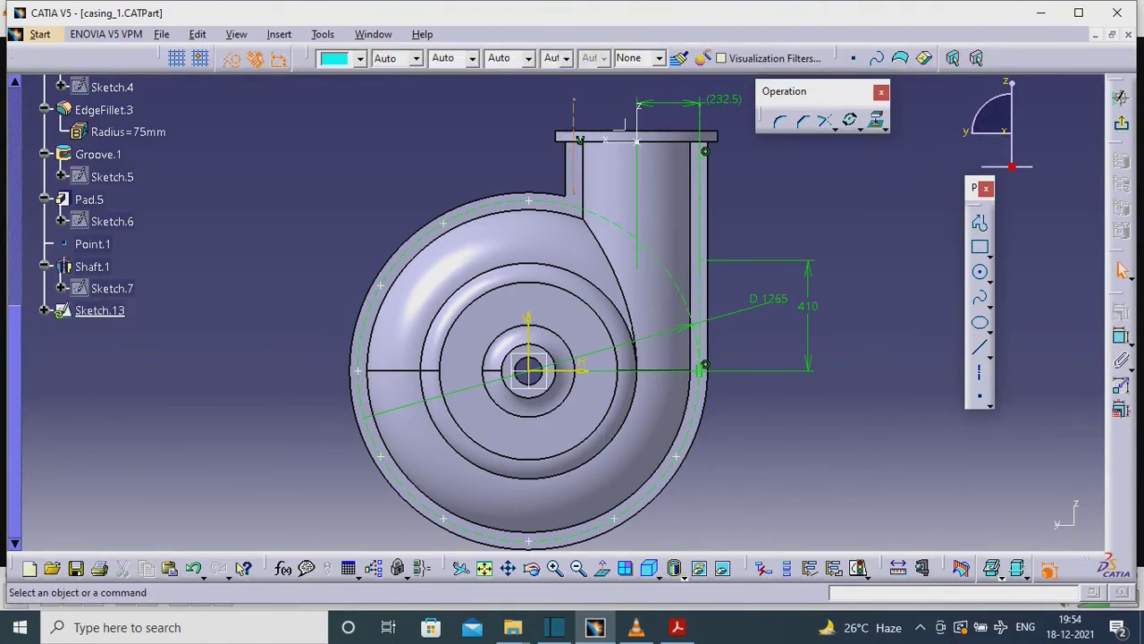
{"action": "left_click", "coordinate": [573, 159]}
Constrain the new construction line 232.5 mm from the outlet's centre axis and exit the sketch
{"action": "left_click_drag", "start_coordinate": [577, 139], "coordinate": [510, 140]}
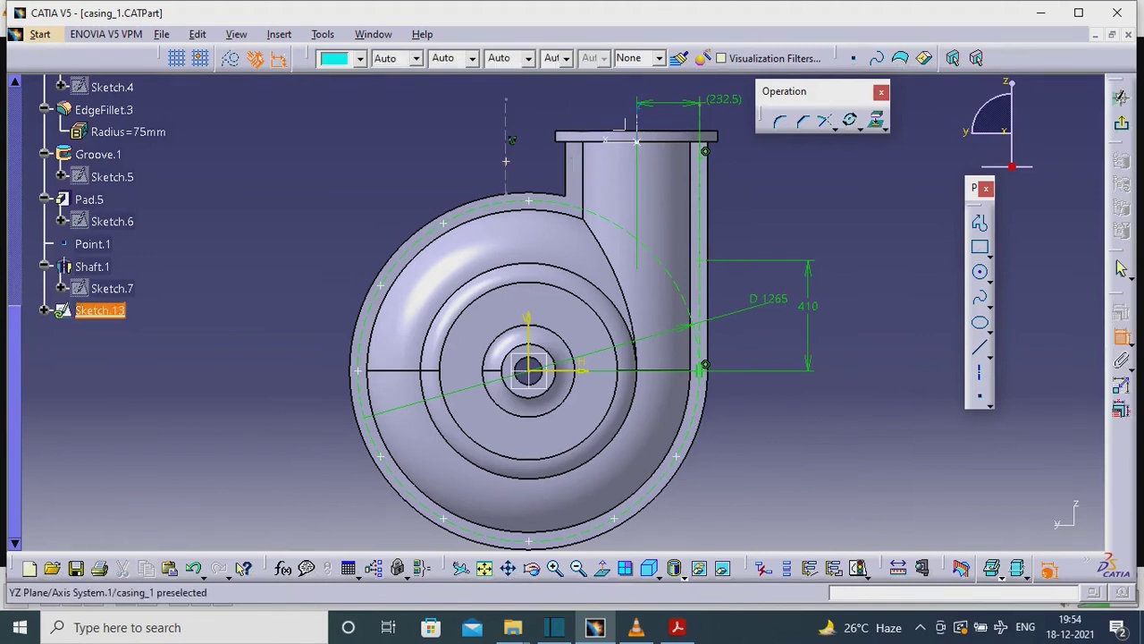
{"action": "left_click", "coordinate": [619, 122]}
{"action": "double_click", "coordinate": [619, 123]}
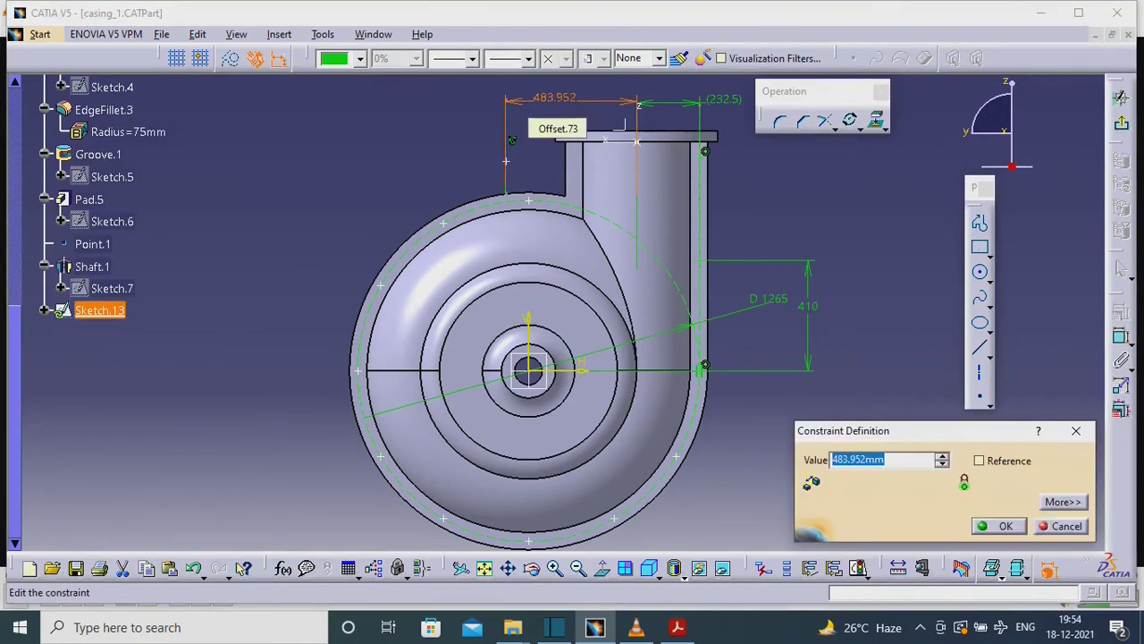
{"action": "key", "text": "Return"}
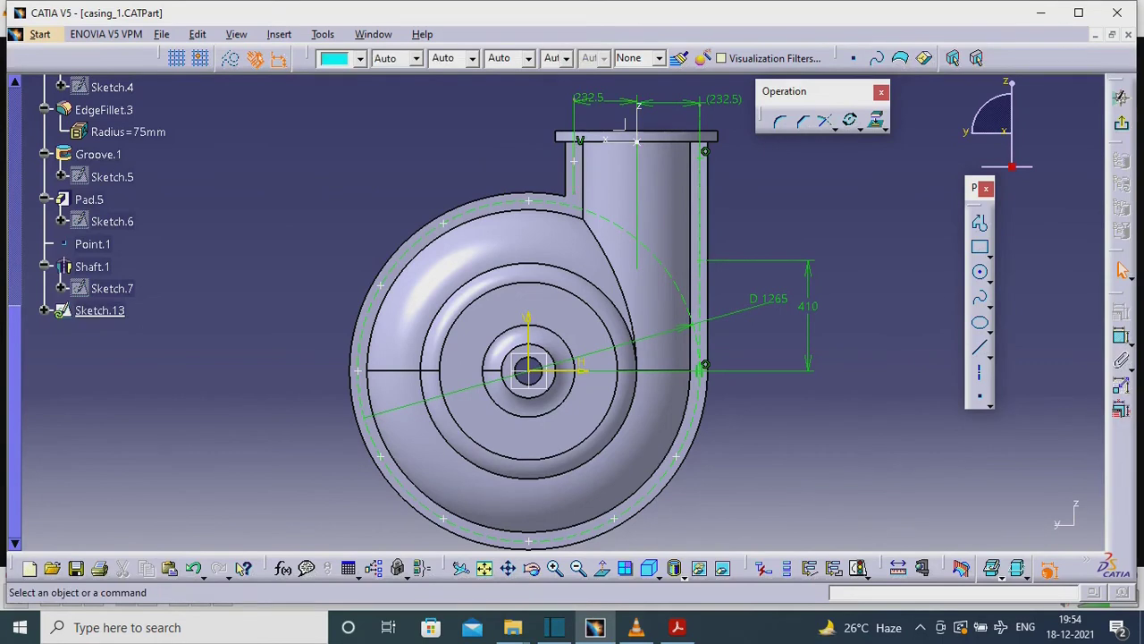
{"action": "left_click", "coordinate": [1121, 95]}
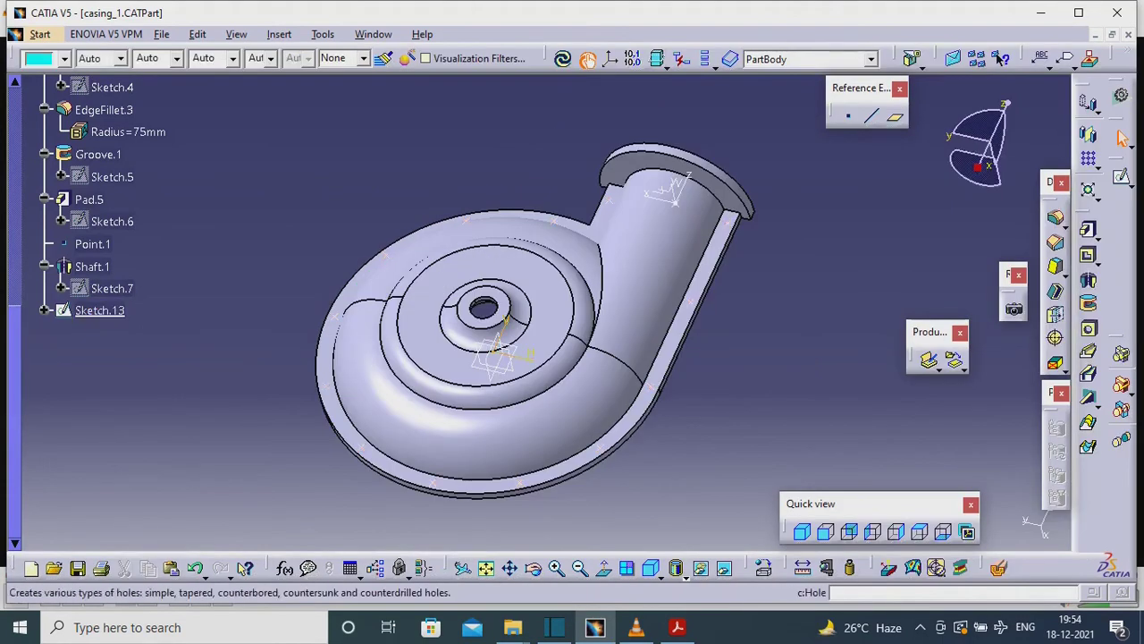
Create a 30 mm Up To Next hole on the casing rim, with its centre coincident with the first rim point
{"action": "left_click", "coordinate": [1089, 329]}
{"action": "left_click", "coordinate": [658, 383]}
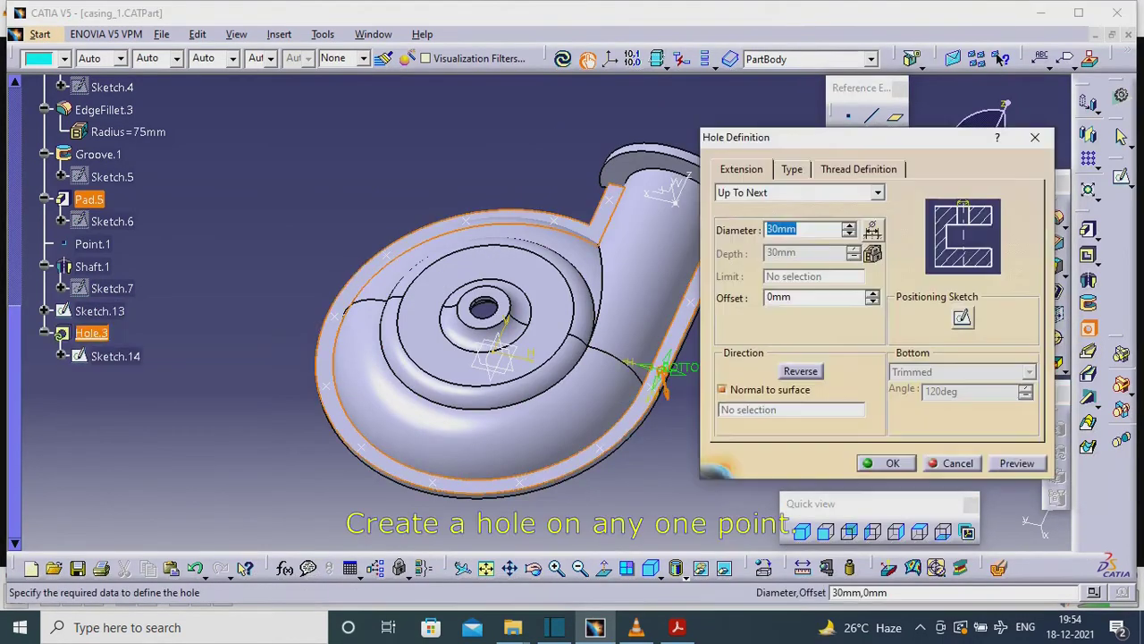
{"action": "left_click", "coordinate": [892, 313]}
{"action": "left_click", "coordinate": [487, 498]}
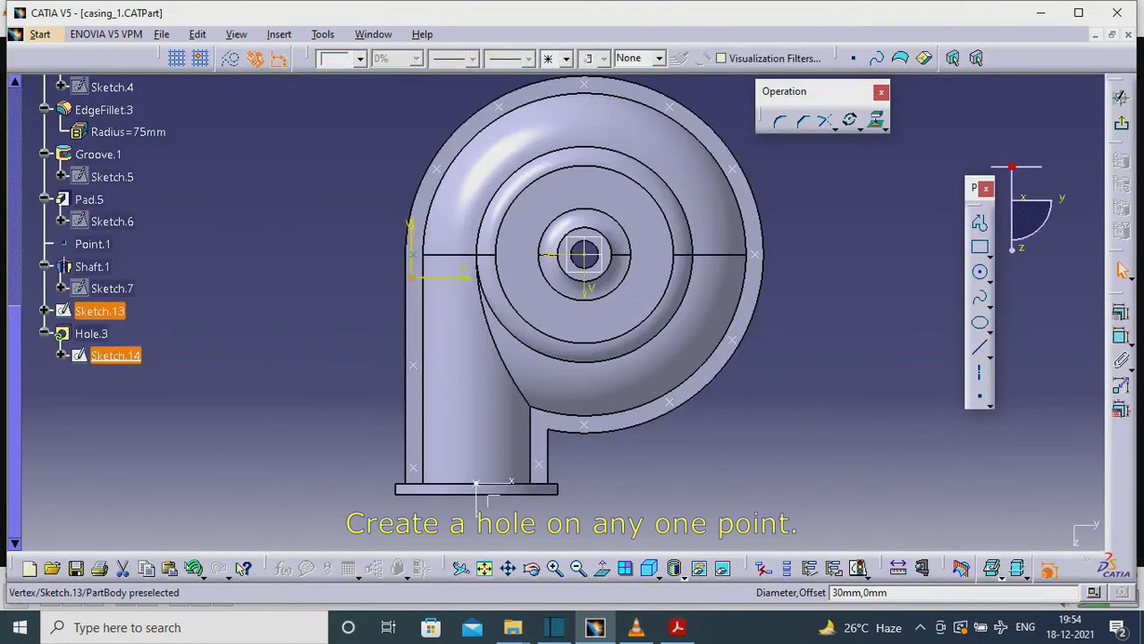
{"action": "left_click", "coordinate": [856, 568]}
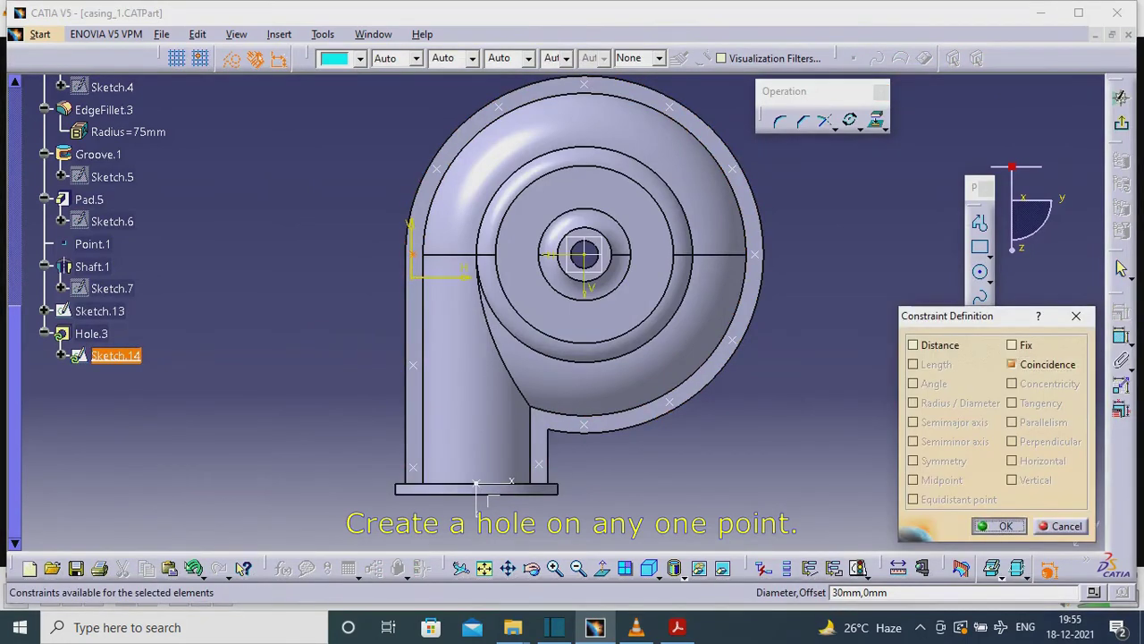
{"action": "left_click", "coordinate": [997, 526]}
{"action": "left_click", "coordinate": [1121, 96]}
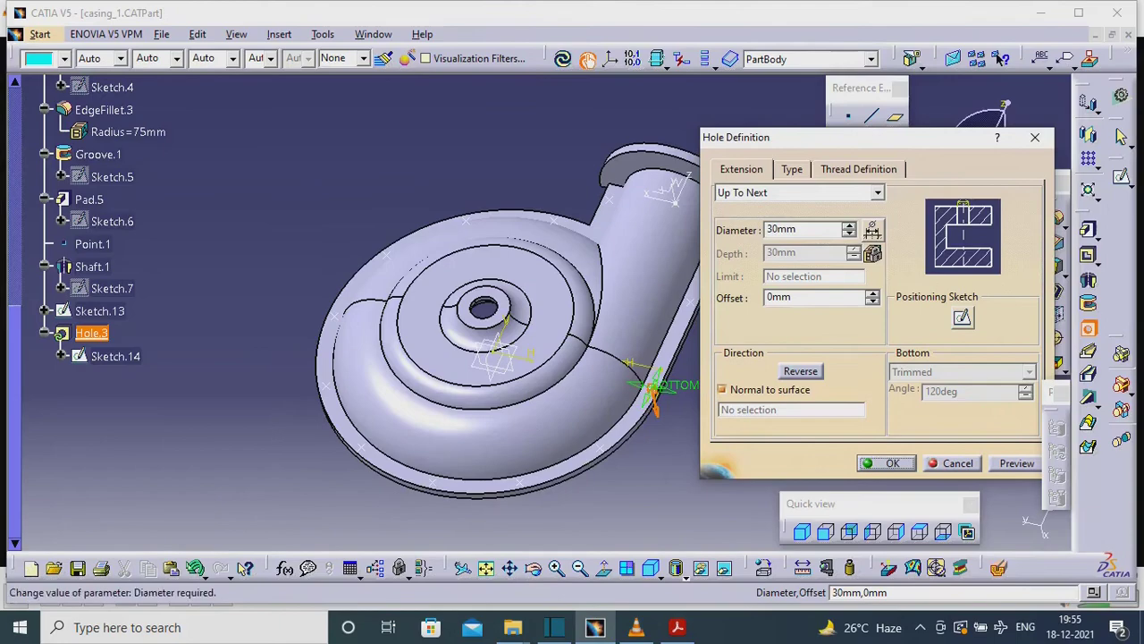
{"action": "left_click", "coordinate": [678, 626]}
{"action": "key", "text": "alt+Tab"}
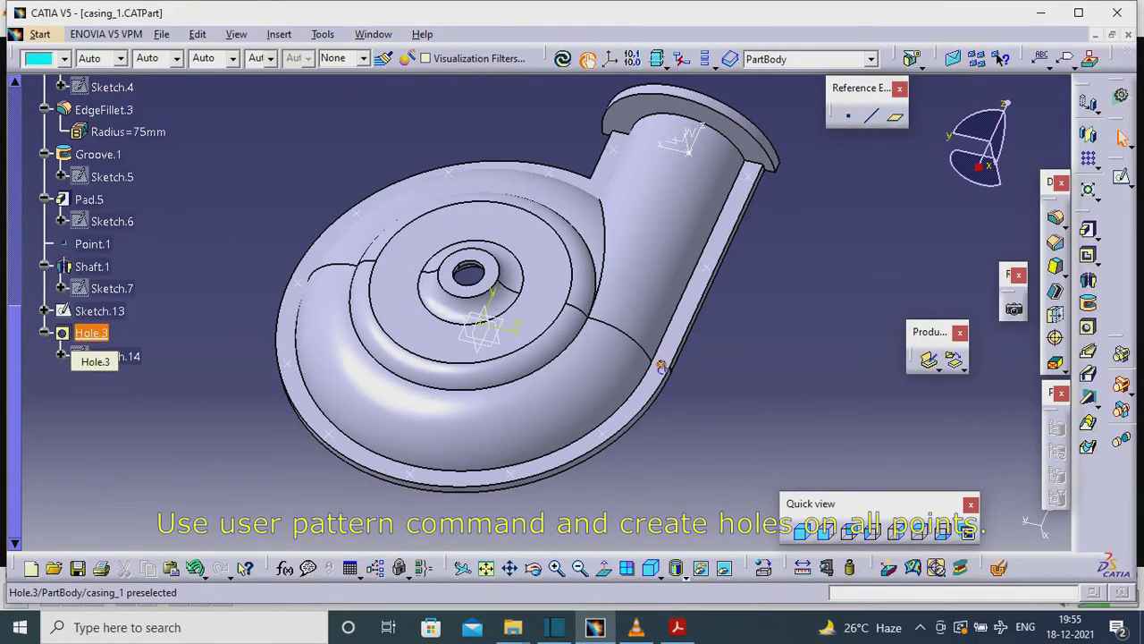
Repeat the rim hole at all points of Sketch.13 with a User Pattern
{"action": "left_click", "coordinate": [91, 332]}
{"action": "left_click", "coordinate": [1088, 159]}
{"action": "left_click", "coordinate": [1128, 181]}
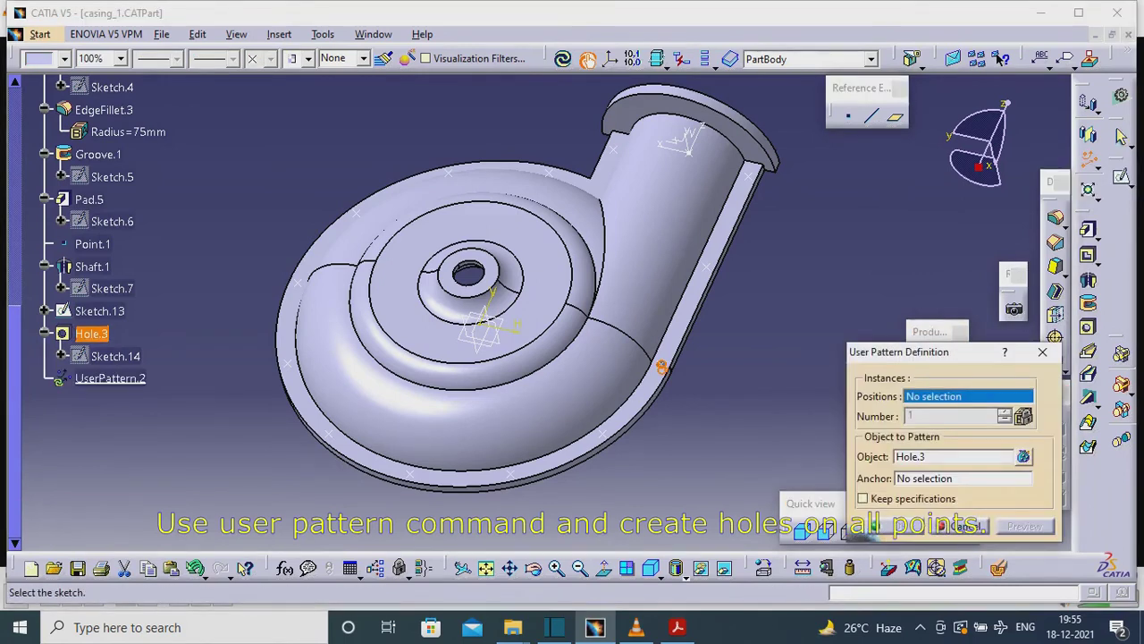
{"action": "left_click", "coordinate": [99, 311]}
{"action": "left_click", "coordinate": [904, 525]}
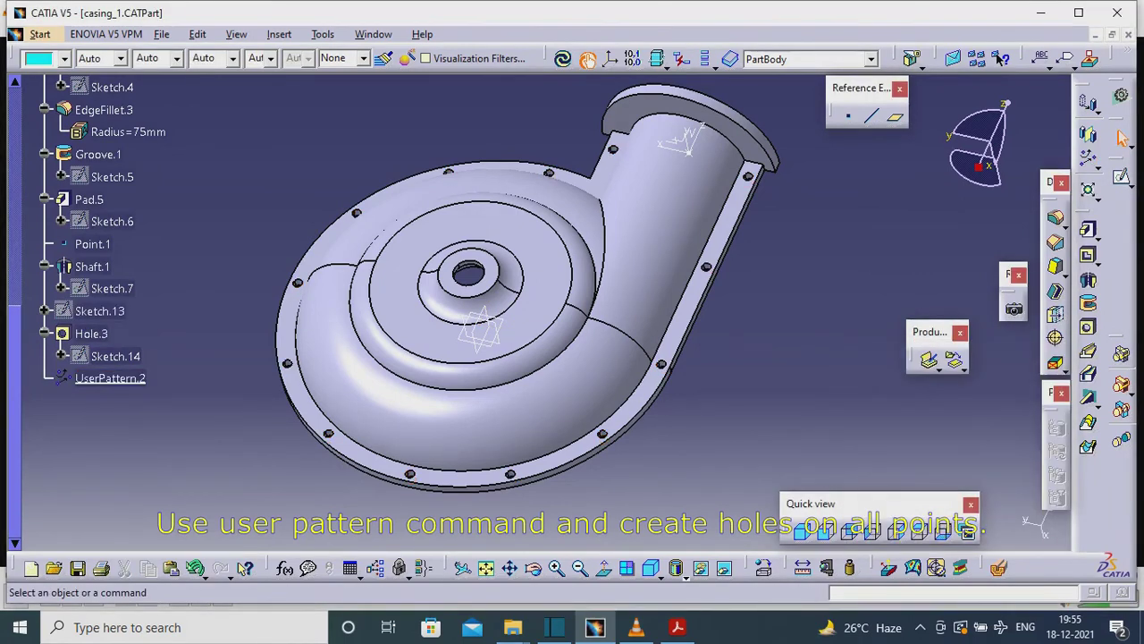
Start a 30 mm Up To Next hole on the outlet flange face, dimension its centre from the straight edge and align it with the Y axis
{"action": "key", "text": "shift+Down"}
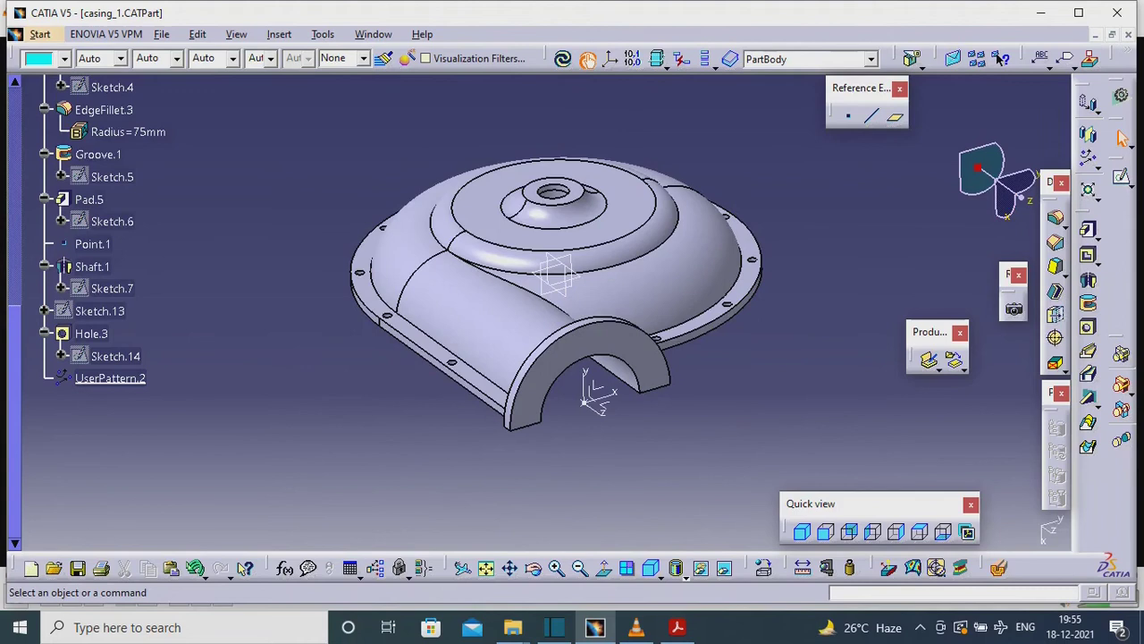
{"action": "left_click", "coordinate": [1088, 327]}
{"action": "left_click", "coordinate": [514, 427]}
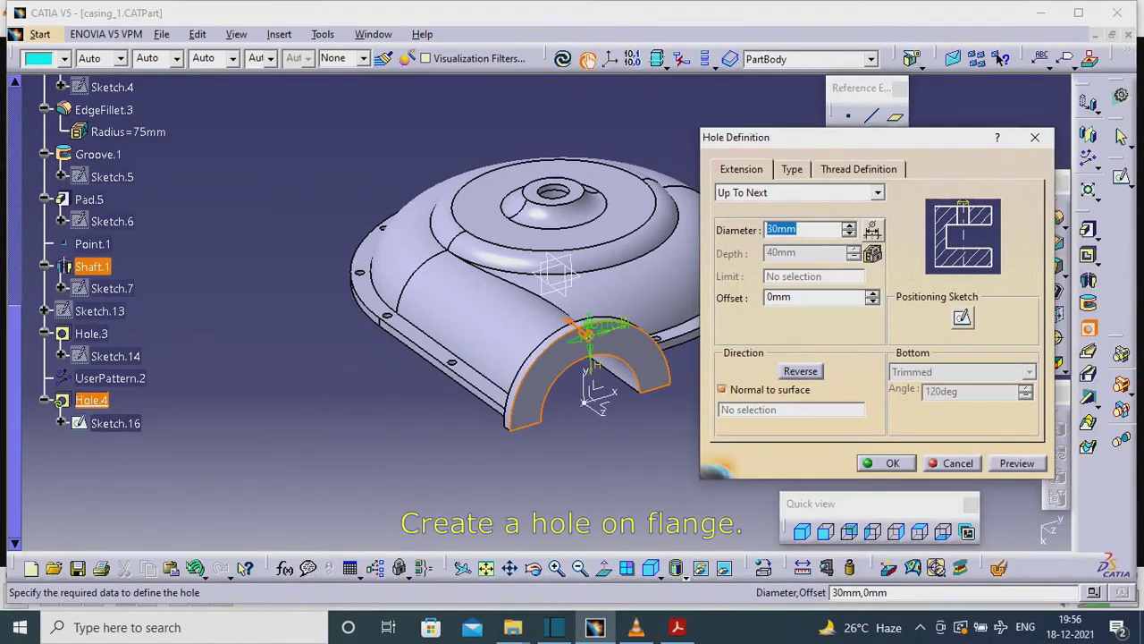
{"action": "left_click", "coordinate": [962, 312]}
{"action": "left_click", "coordinate": [517, 266]}
{"action": "left_click", "coordinate": [1121, 335]}
{"action": "left_click", "coordinate": [664, 197]}
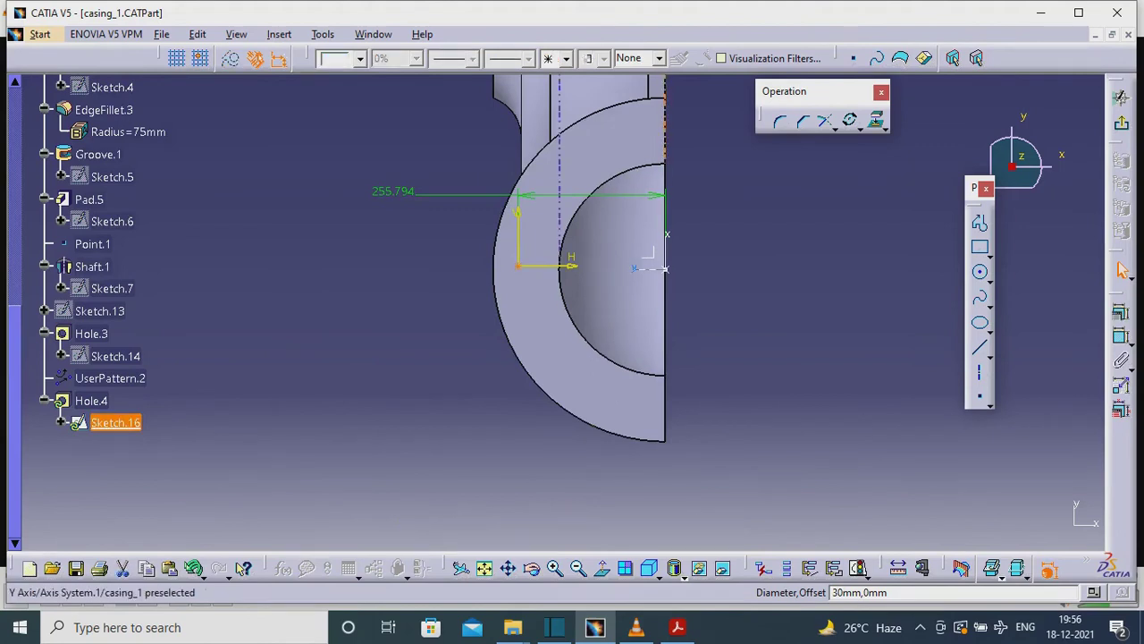
{"action": "left_click", "coordinate": [1057, 524]}
Check the flange bolt circle in the PDF drawing, set the hole centre's distance to 250 mm in CATIA and complete the hole
{"action": "left_click", "coordinate": [676, 627]}
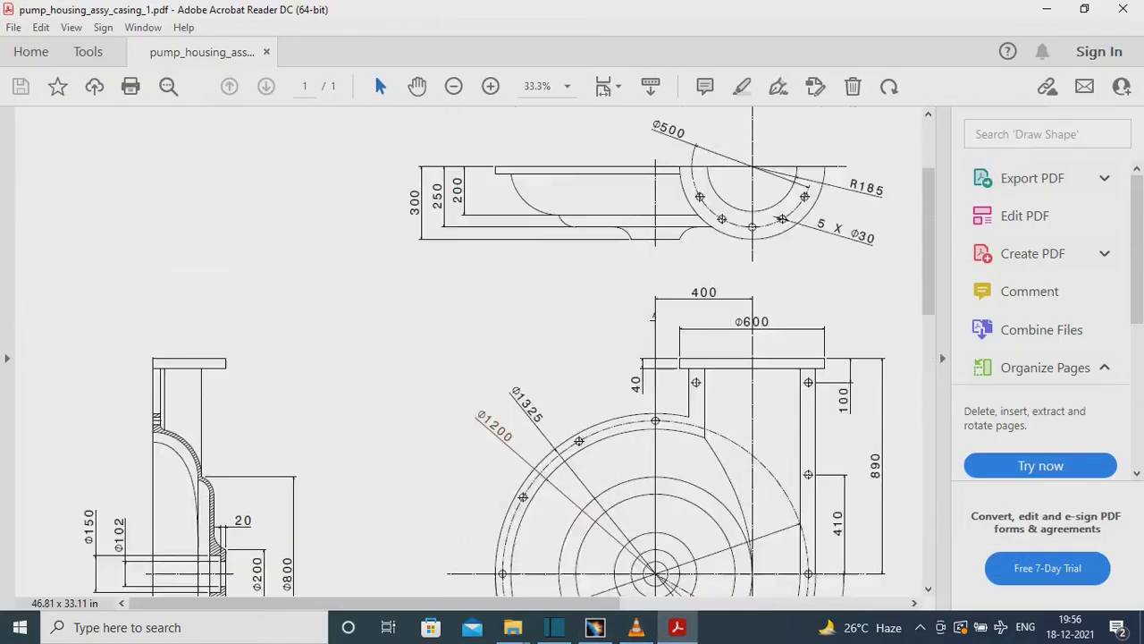
{"action": "key", "text": "alt+Tab"}
{"action": "double_click", "coordinate": [394, 195]}
{"action": "type", "text": "250"}
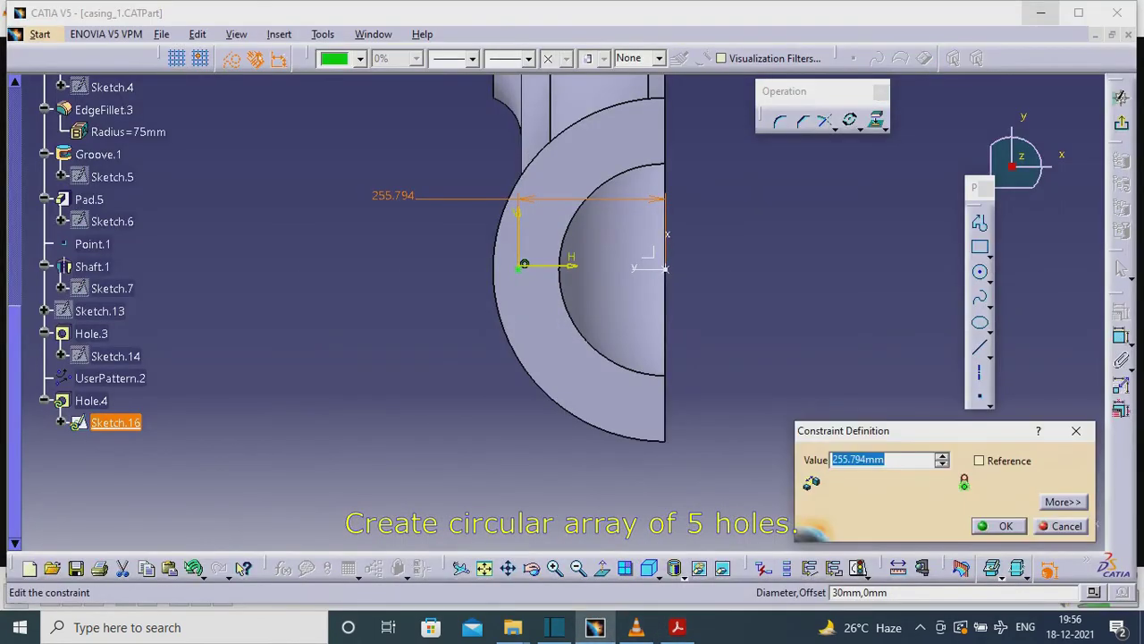
{"action": "key", "text": "Return"}
{"action": "left_click", "coordinate": [1121, 96]}
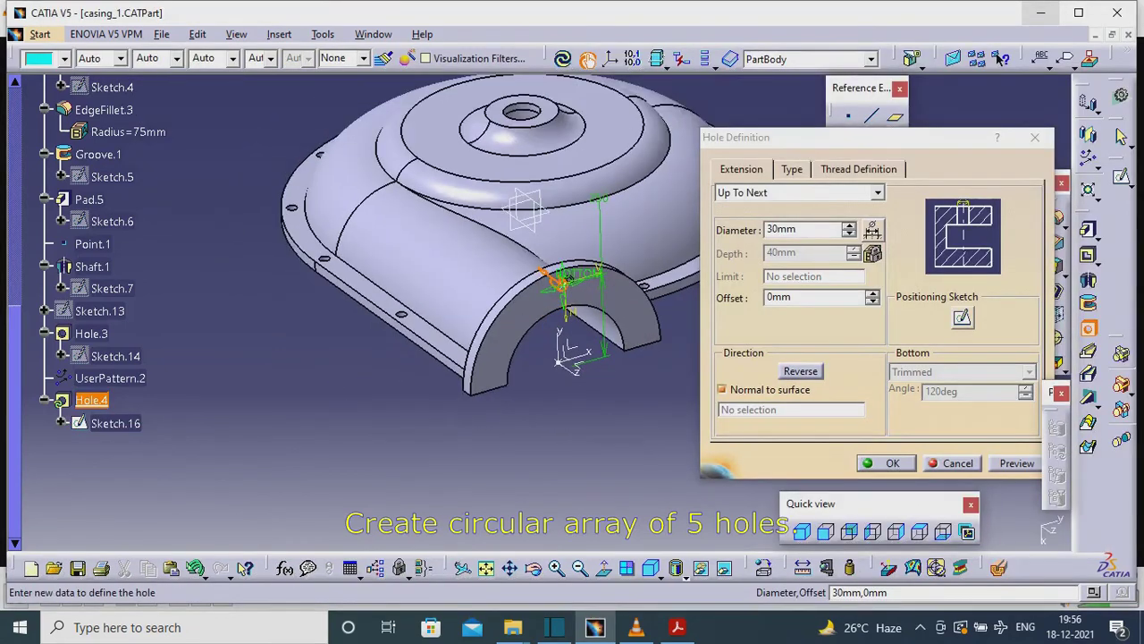
{"action": "key", "text": "Return"}
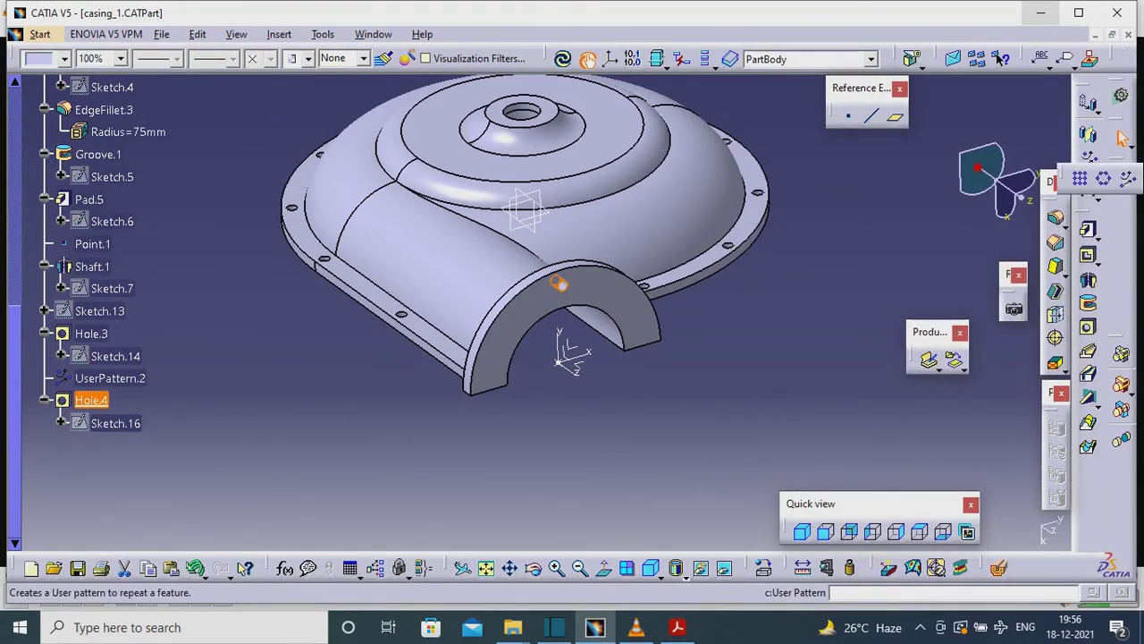
Create a circular pattern of the flange hole about the Z axis with 5 instances, 30-degree spacing and angular row position 3
{"action": "left_click", "coordinate": [1093, 179]}
{"action": "key", "text": "alt+Tab"}
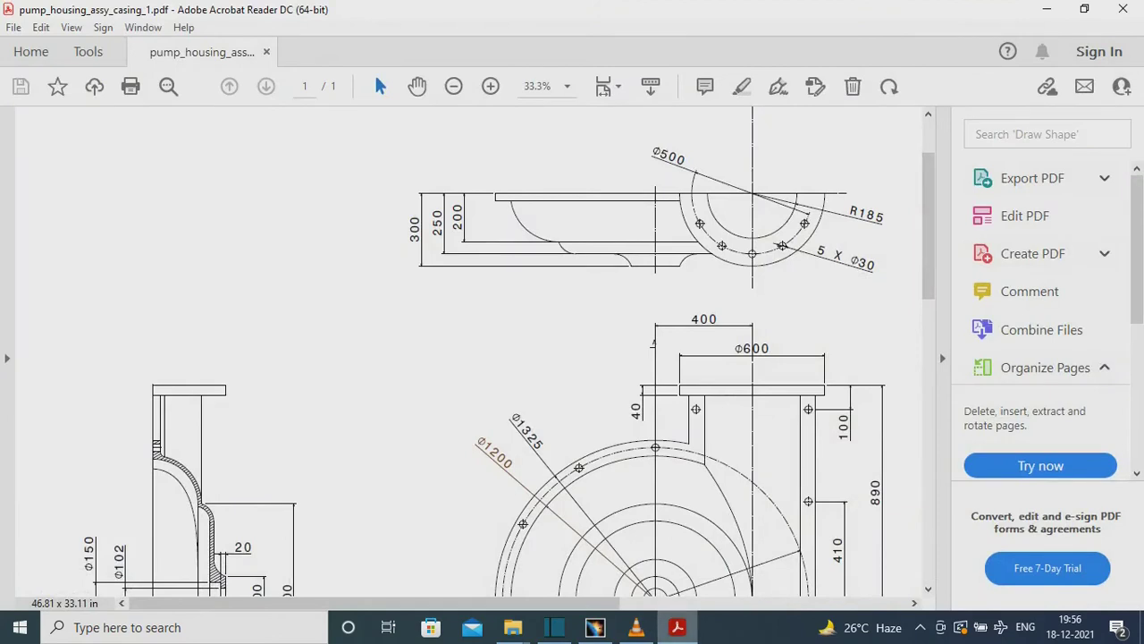
{"action": "key", "text": "alt+Tab"}
{"action": "left_click", "coordinate": [572, 360]}
{"action": "left_click", "coordinate": [1028, 501]}
{"action": "middle_click_drag", "start_coordinate": [625, 446], "coordinate": [458, 442]}
{"action": "left_click", "coordinate": [1039, 270]}
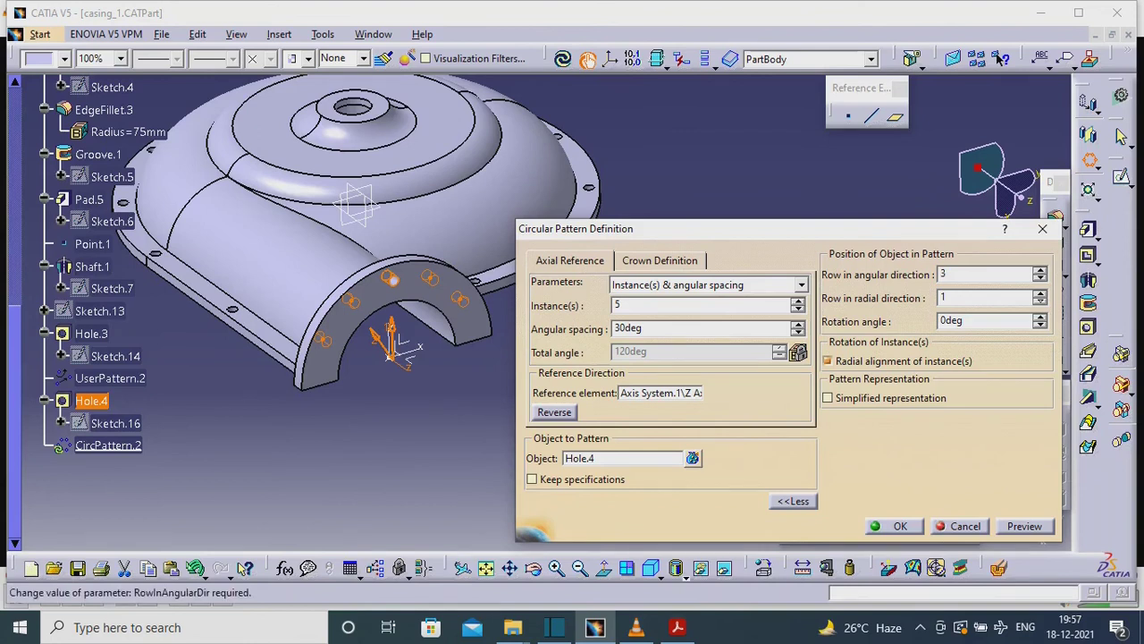
{"action": "left_click", "coordinate": [895, 526]}
Save the finished casing_1 part
{"action": "middle_click_drag", "start_coordinate": [536, 313], "coordinate": [523, 291]}
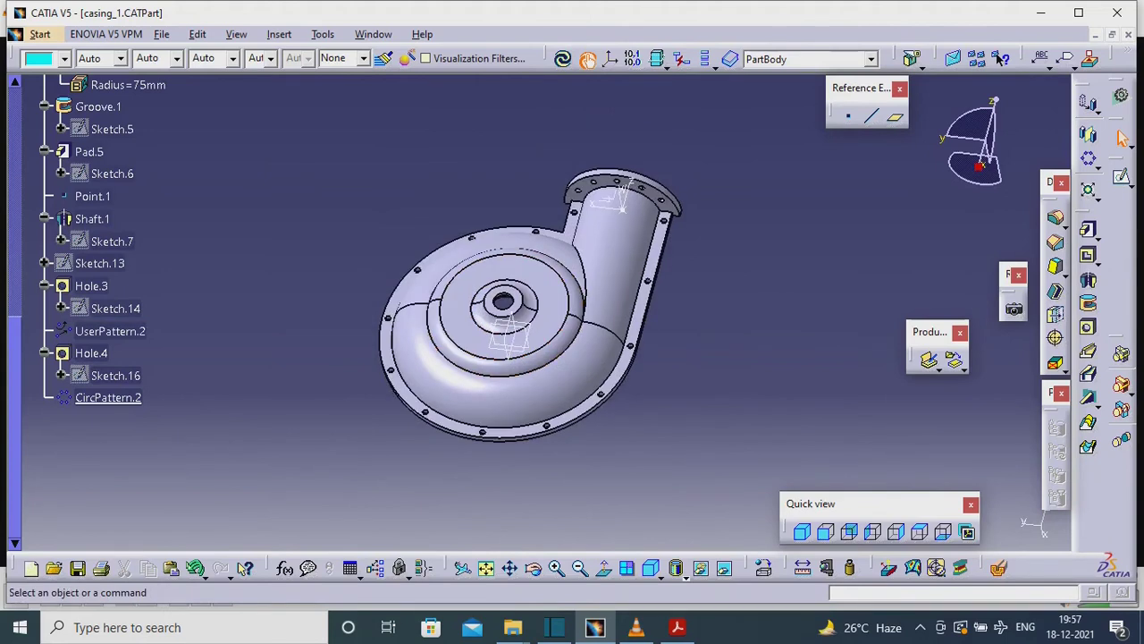
{"action": "left_click", "coordinate": [161, 34]}
{"action": "left_click", "coordinate": [179, 143]}
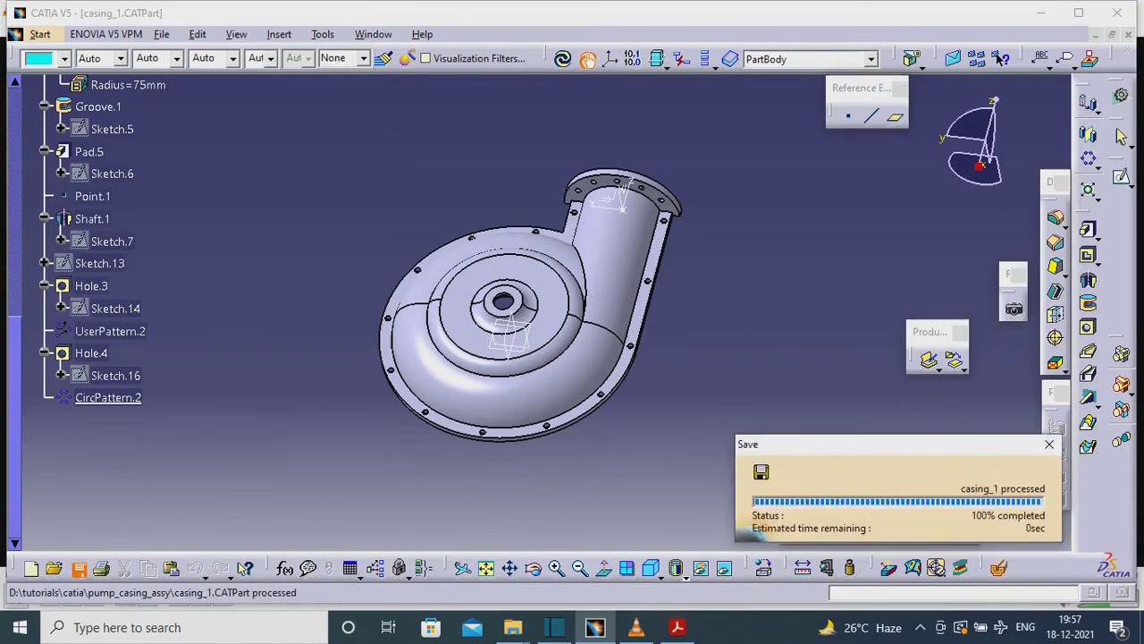